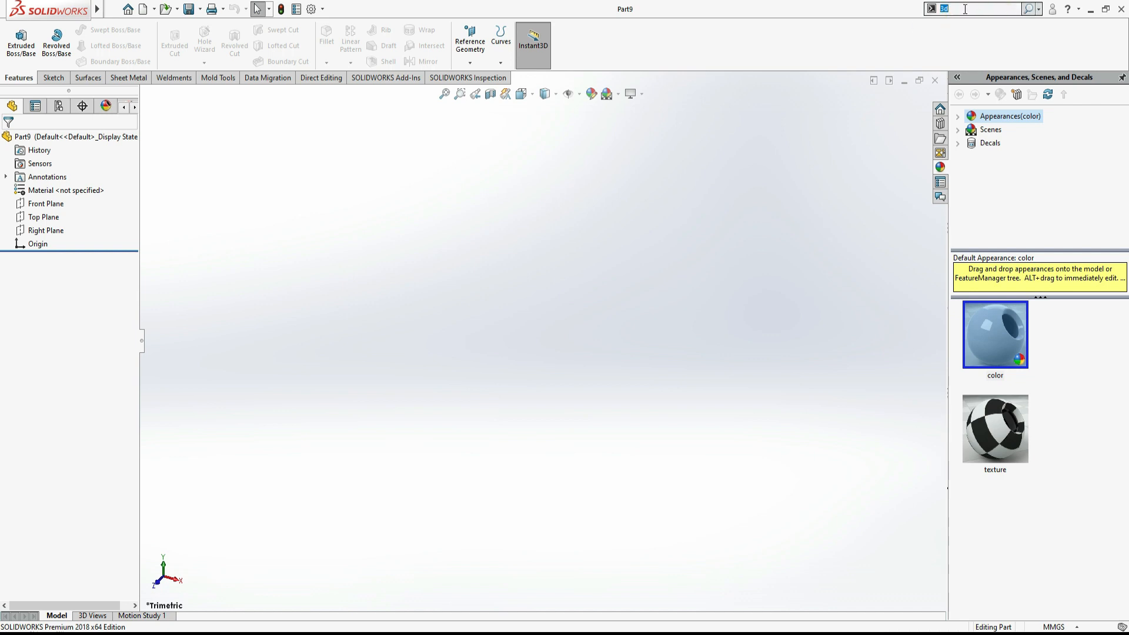
# - Start a new 3D sketch using the command search for 3D Sketch
pyautogui.write('3')
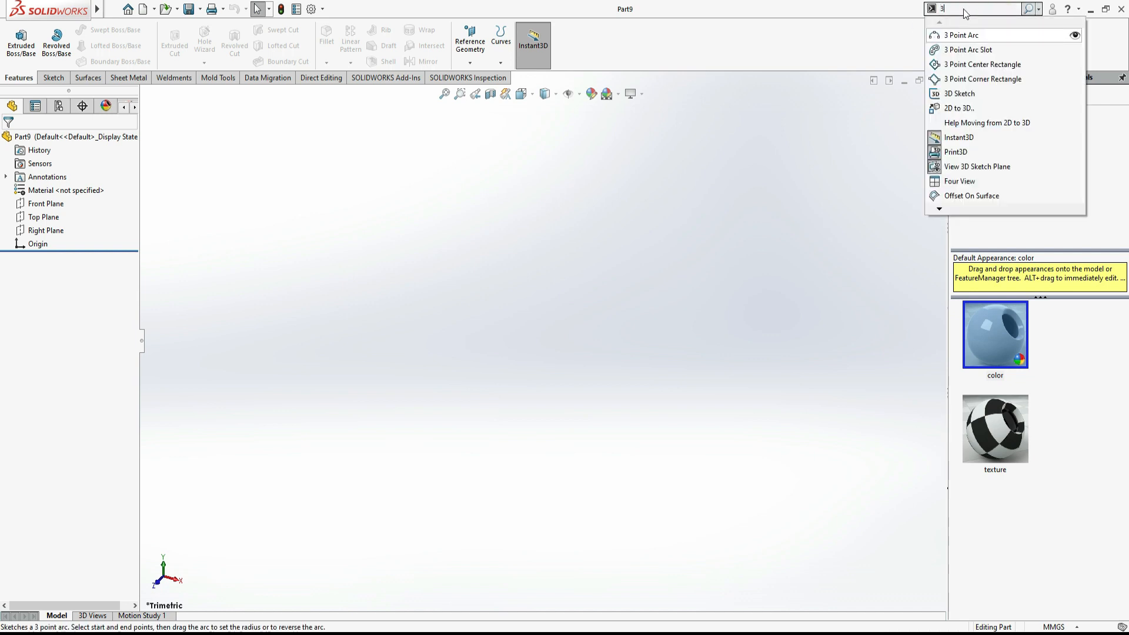
pyautogui.write('d')
pyautogui.press('Return')
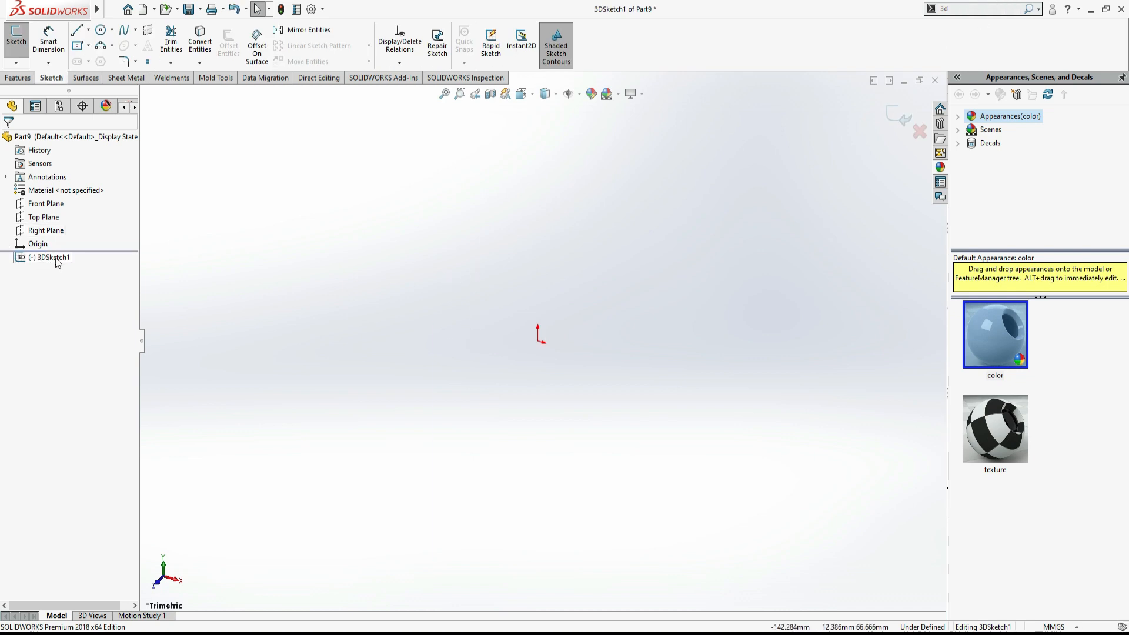
# - Consult the Task 4 reference drawing and sketch a connected chain of 3D lines starting at the origin following the rod's bends
pyautogui.hotkey('alt', 'Tab')
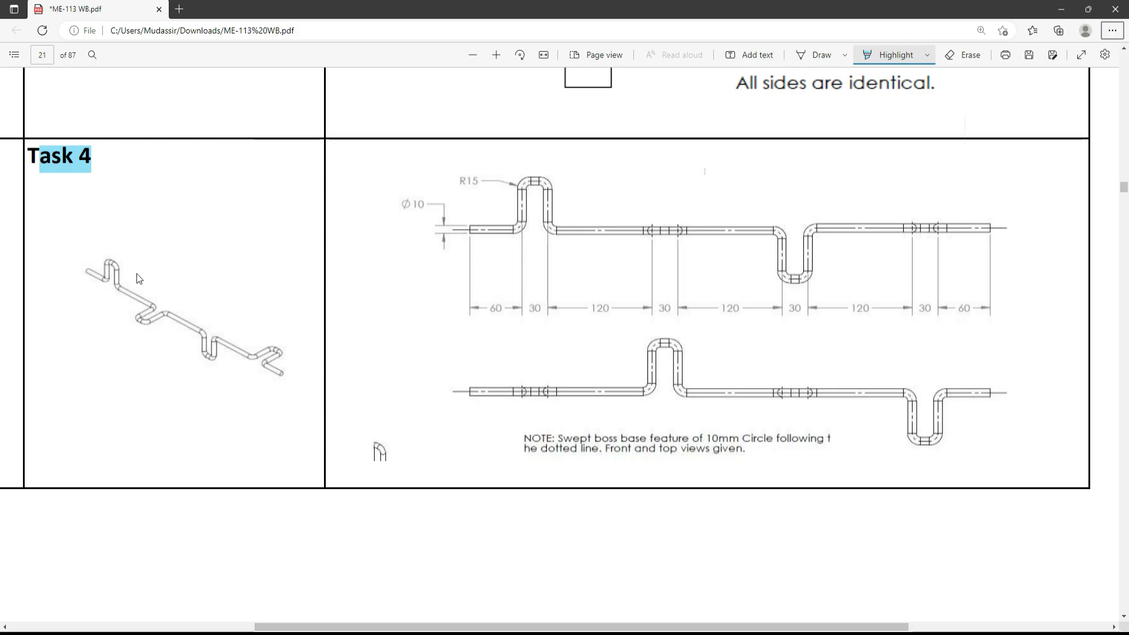
pyautogui.hotkey('alt', 'Tab')
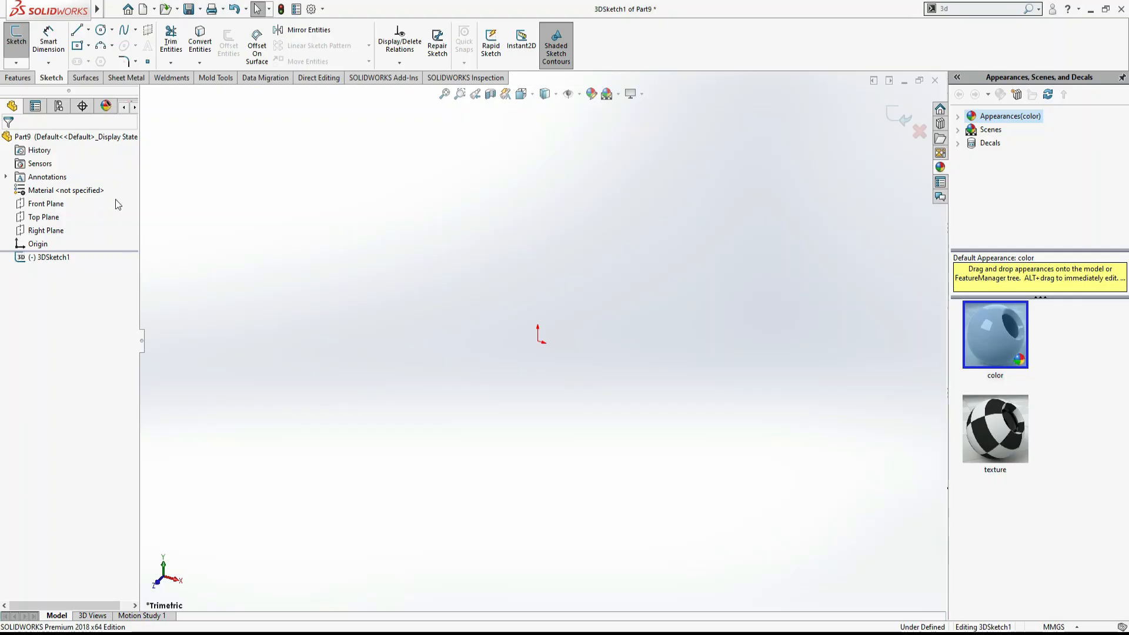
pyautogui.click(77, 30)
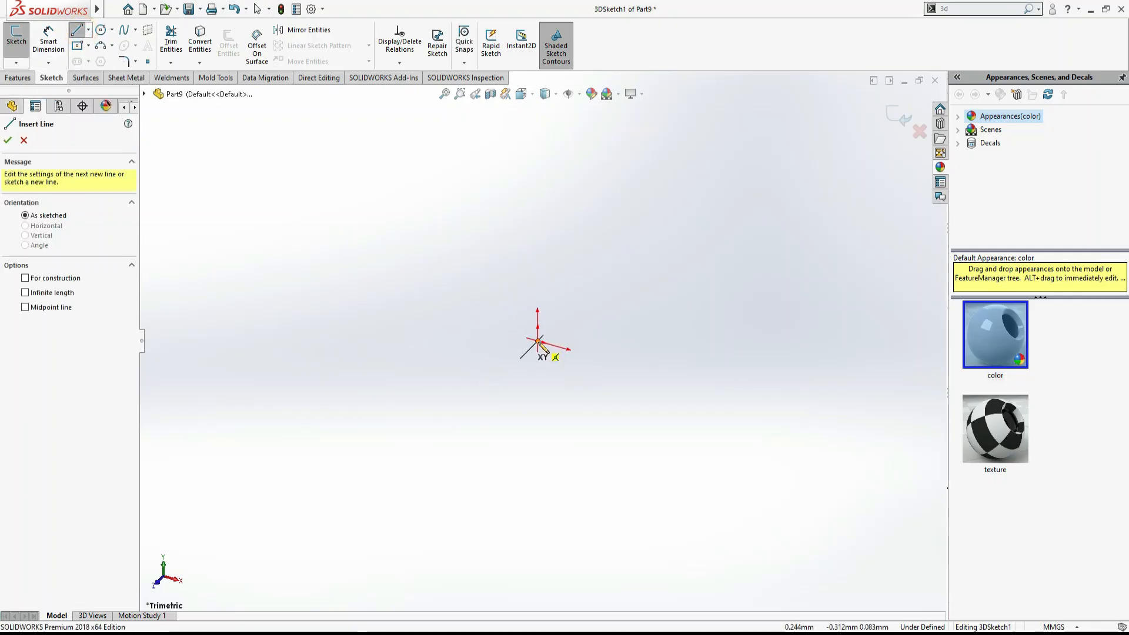
pyautogui.click(539, 341)
pyautogui.click(618, 364)
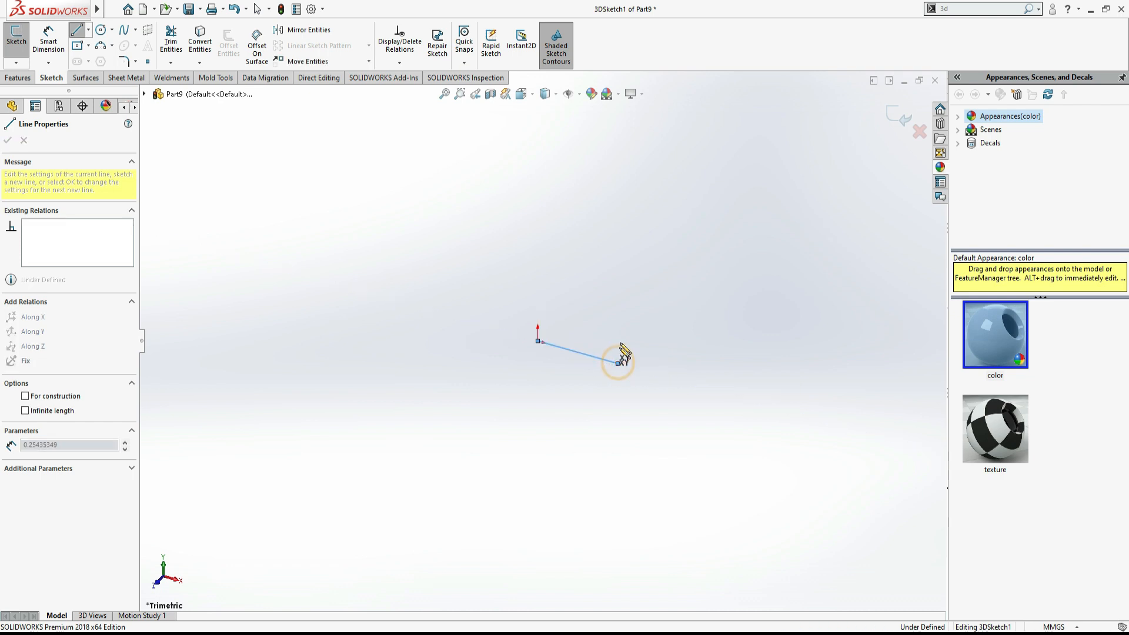
pyautogui.click(619, 286)
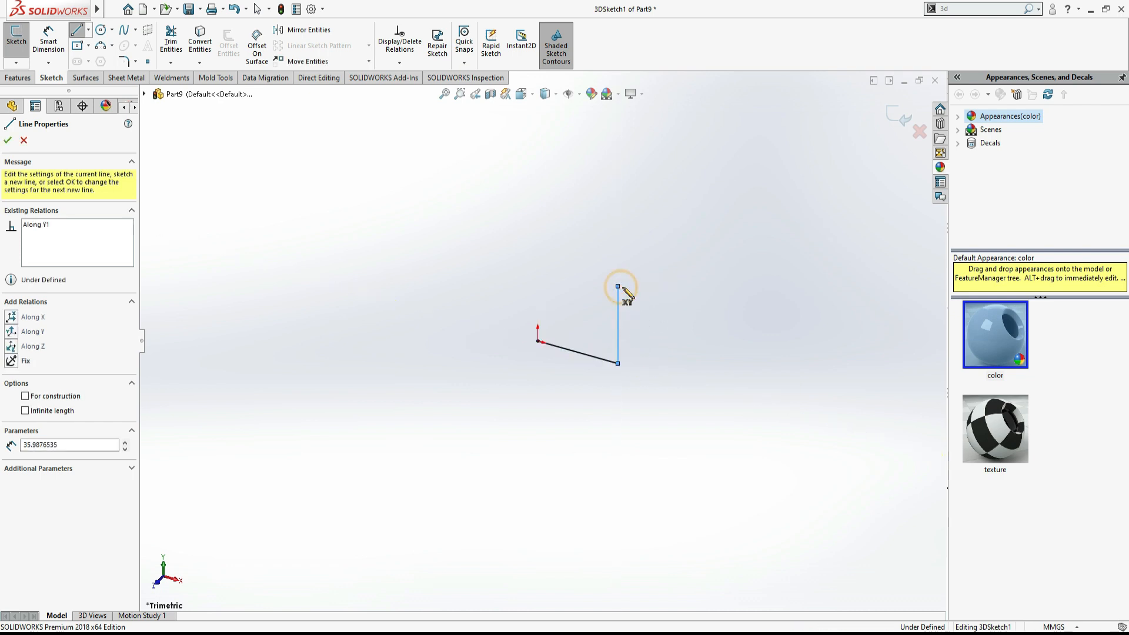
pyautogui.click(668, 302)
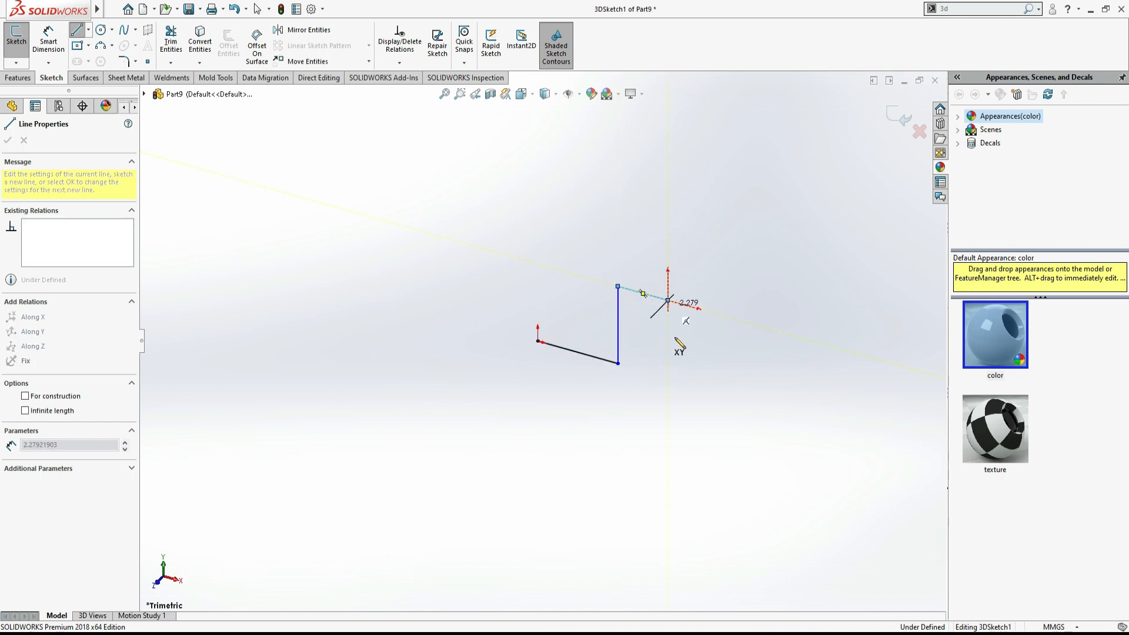
pyautogui.click(668, 376)
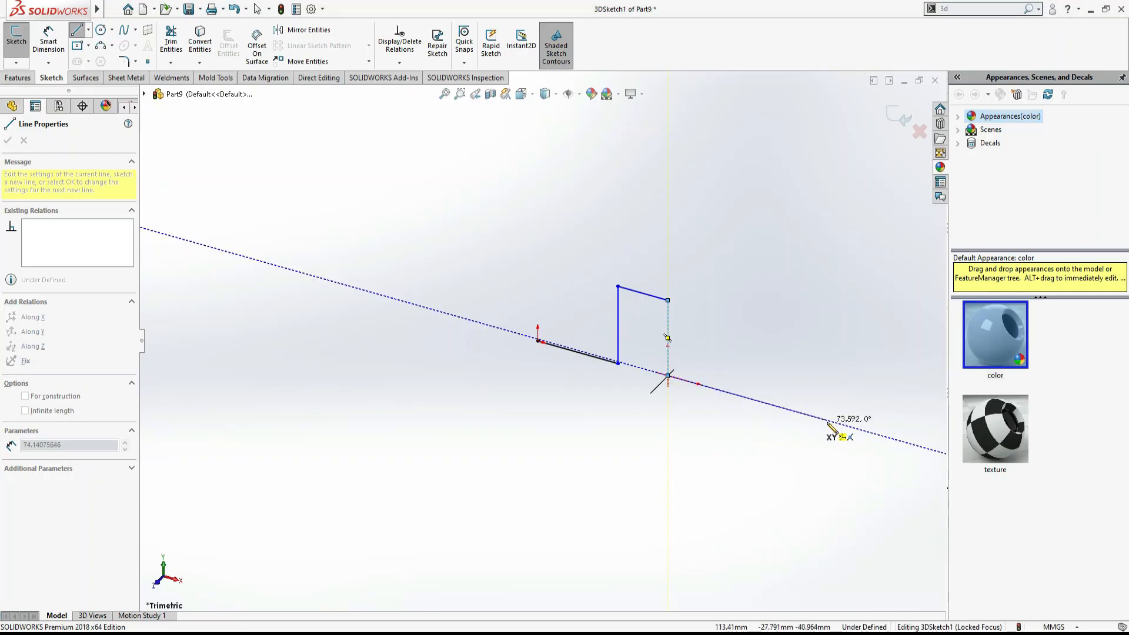
pyautogui.click(798, 477)
pyautogui.moveTo(815, 448)
pyautogui.mouseDown(button='middle')
pyautogui.moveTo(764, 481)
pyautogui.moveTo(617, 484)
pyautogui.moveTo(746, 494)
pyautogui.moveTo(726, 469)
pyautogui.moveTo(599, 421)
pyautogui.moveTo(769, 509)
pyautogui.moveTo(769, 529)
pyautogui.moveTo(741, 545)
pyautogui.moveTo(744, 556)
pyautogui.mouseUp(button='middle')
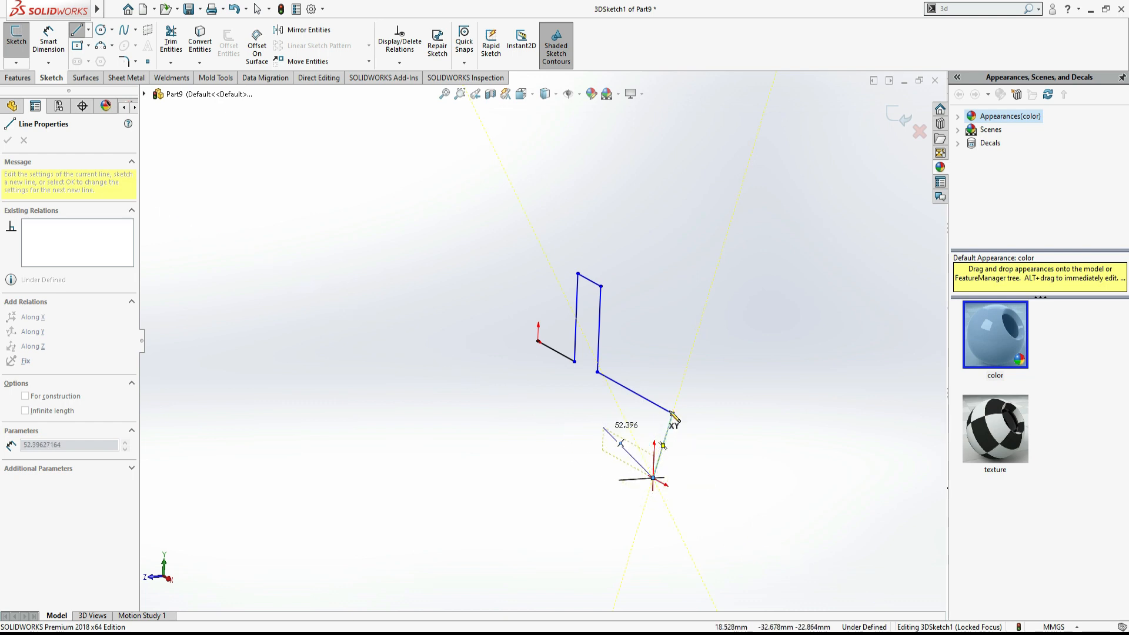
pyautogui.click(661, 494)
pyautogui.press('Escape')
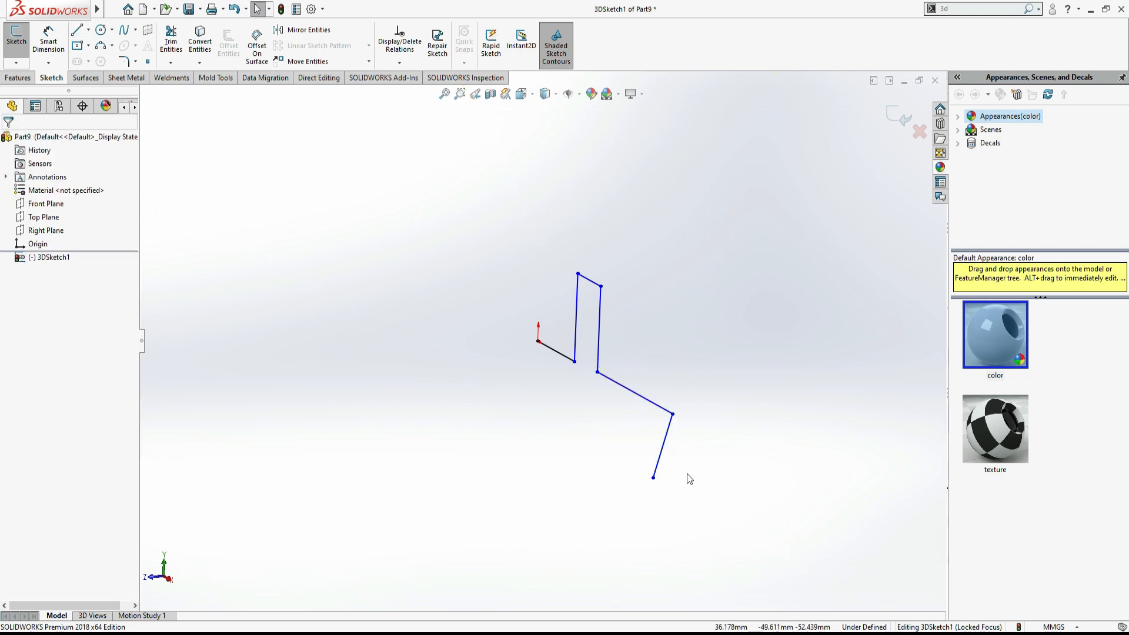
# - Delete the last line segment of the chain
pyautogui.moveTo(686, 474); pyautogui.dragTo(608, 439)
pyautogui.press('Delete')
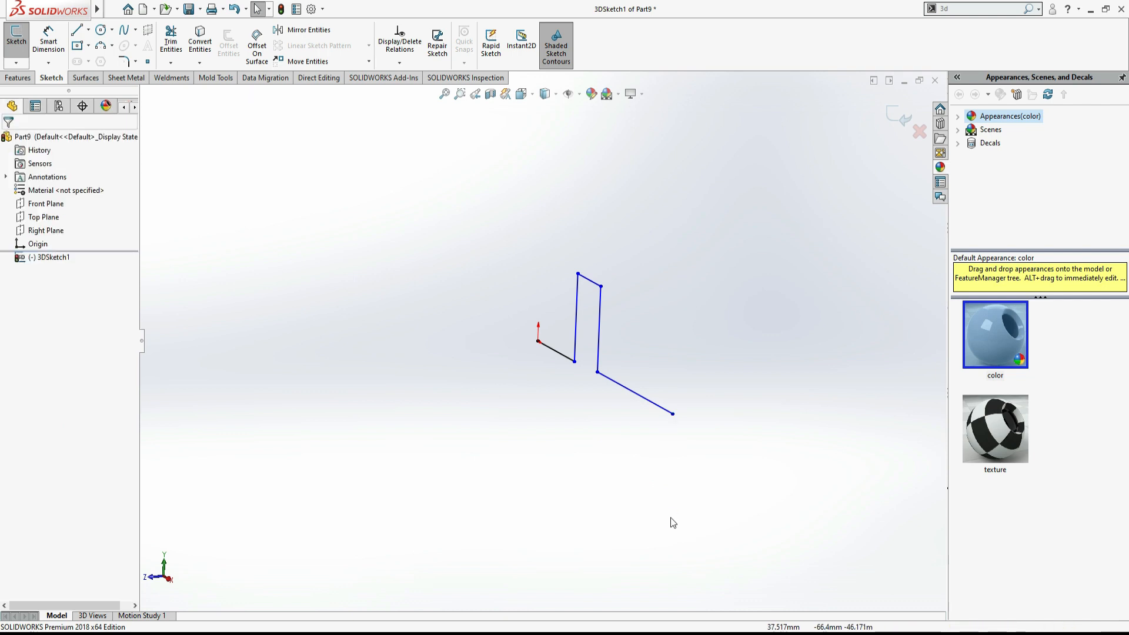
# - Continue the 3D line chain from its free end with further segments along the axes
pyautogui.click(77, 29)
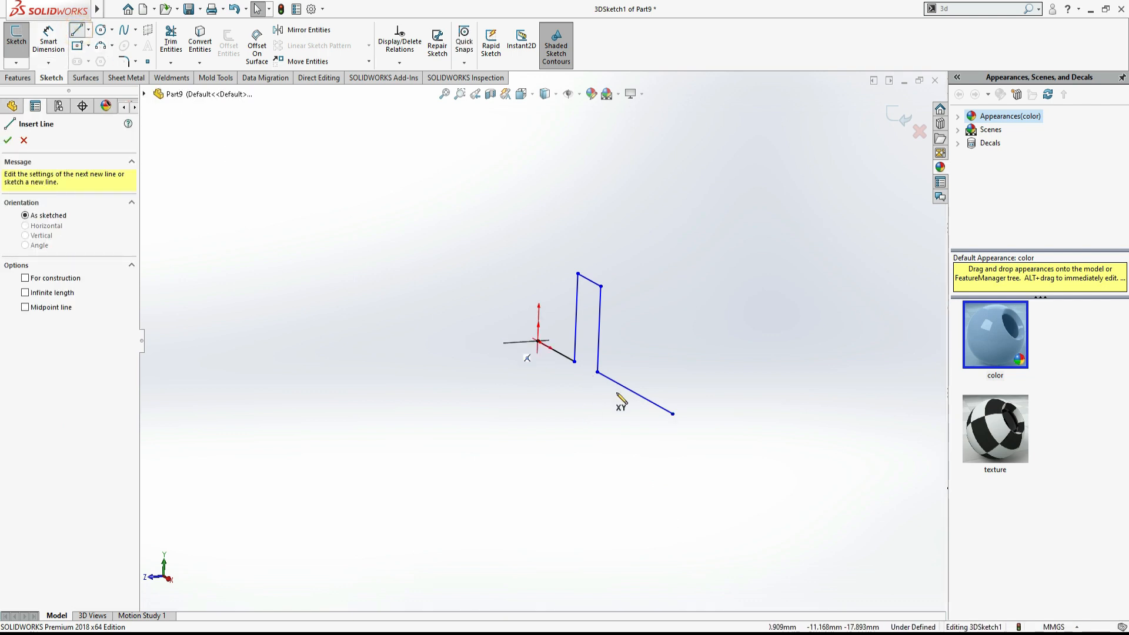
pyautogui.click(672, 415)
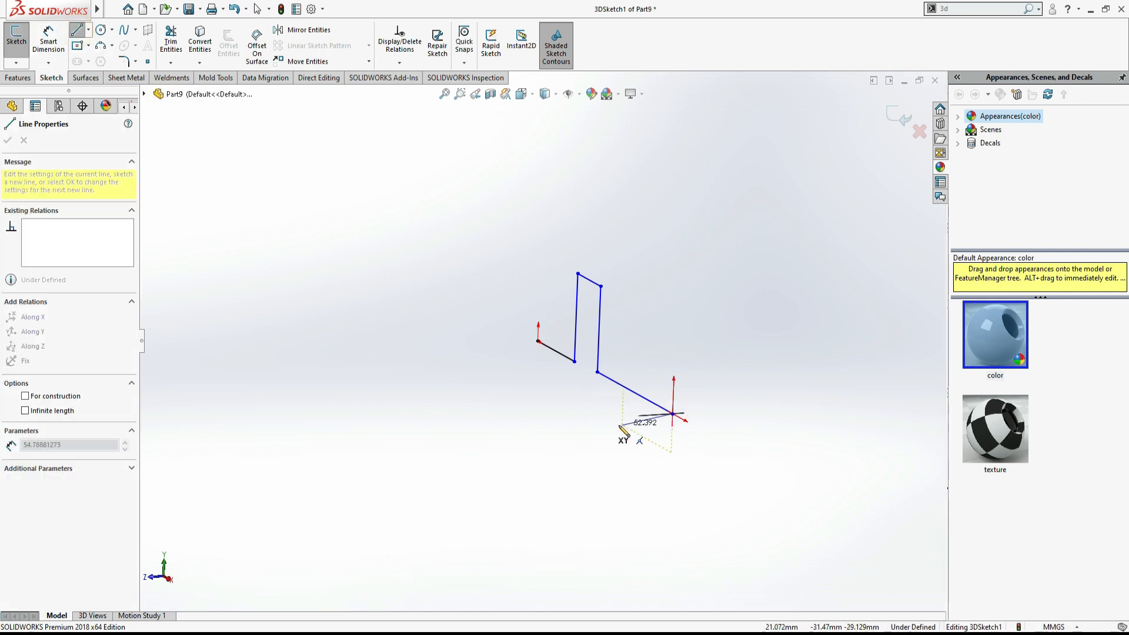
pyautogui.moveTo(574, 434)
pyautogui.mouseDown(button='middle')
pyautogui.moveTo(517, 441)
pyautogui.moveTo(557, 458)
pyautogui.mouseUp(button='middle')
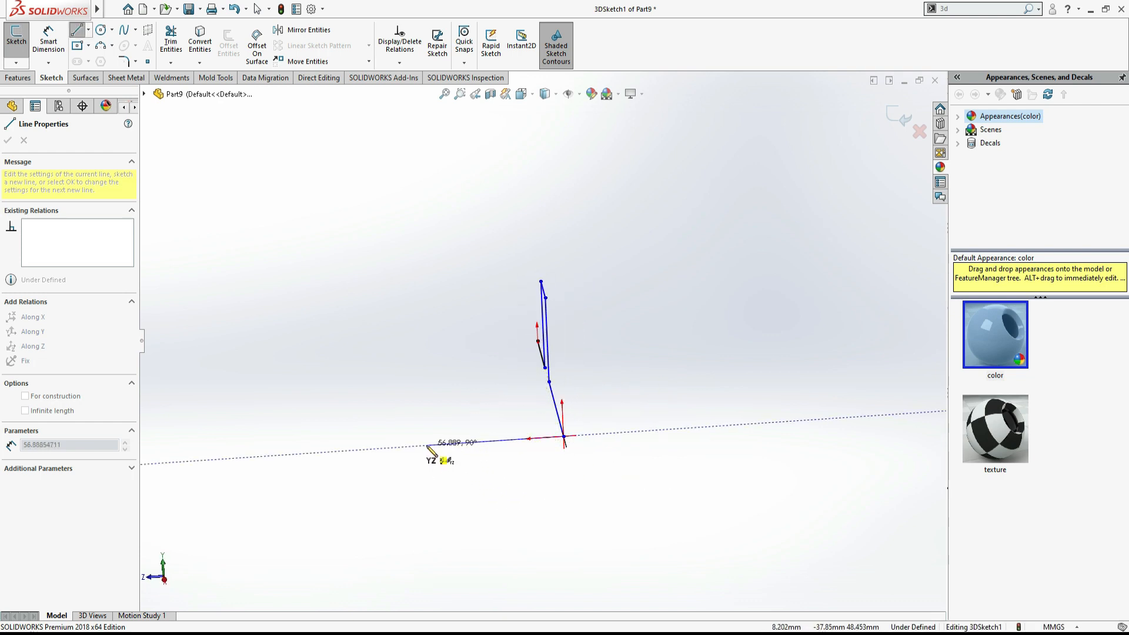
pyautogui.click(460, 443)
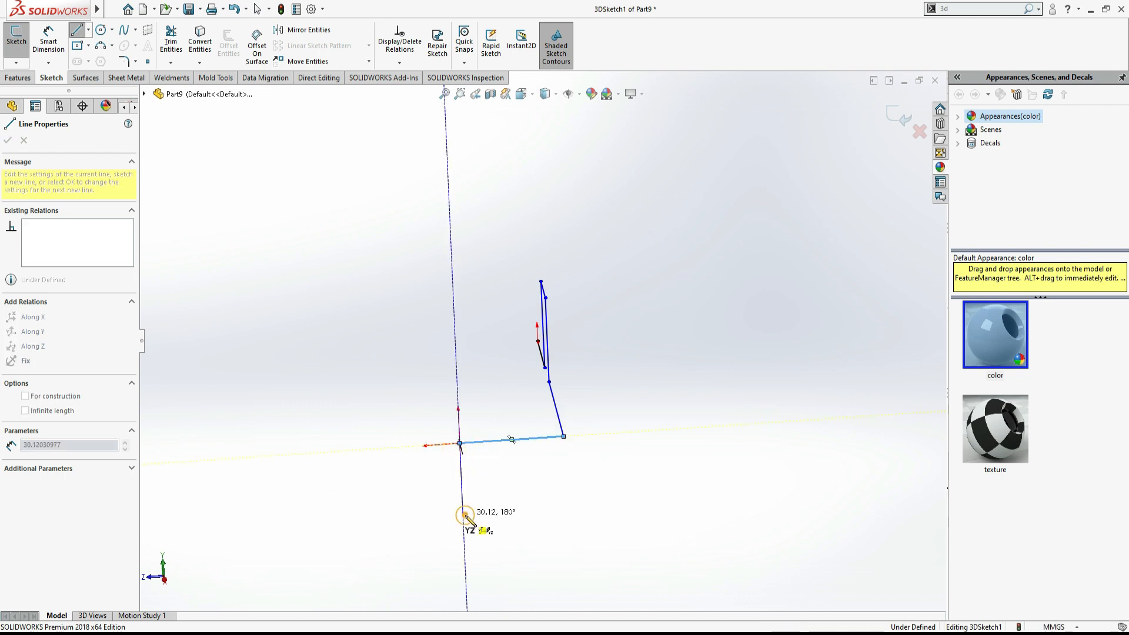
pyautogui.click(464, 516)
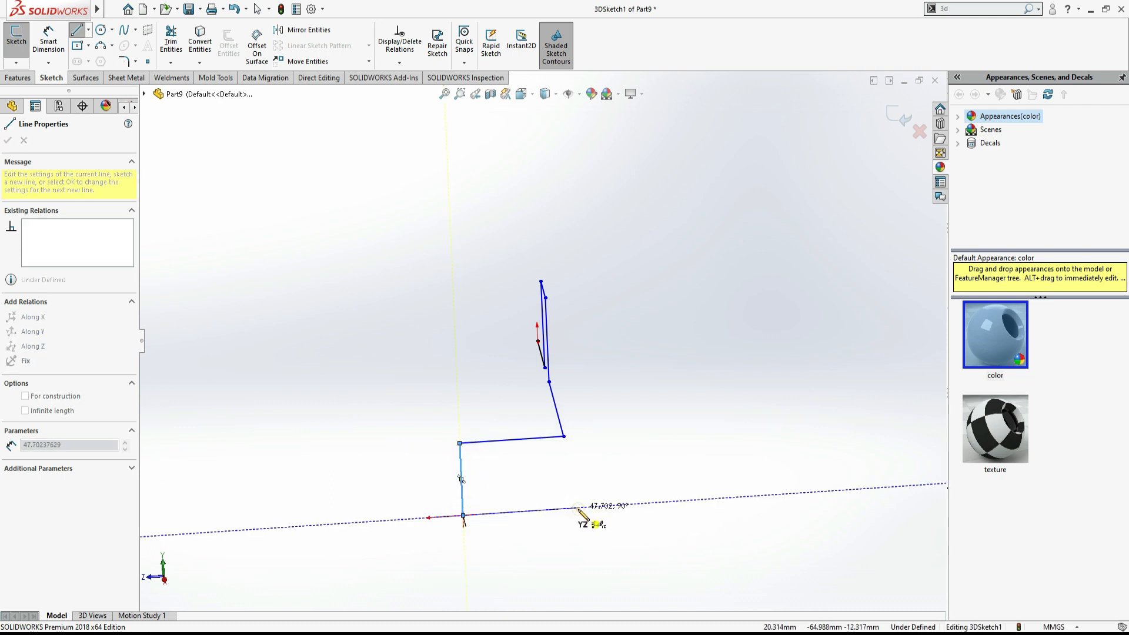
pyautogui.click(578, 507)
# - Switch to the PDF and highlight the current bend on the Task 4 isometric view, then return to the sketch
pyautogui.hotkey('alt', 'Tab')
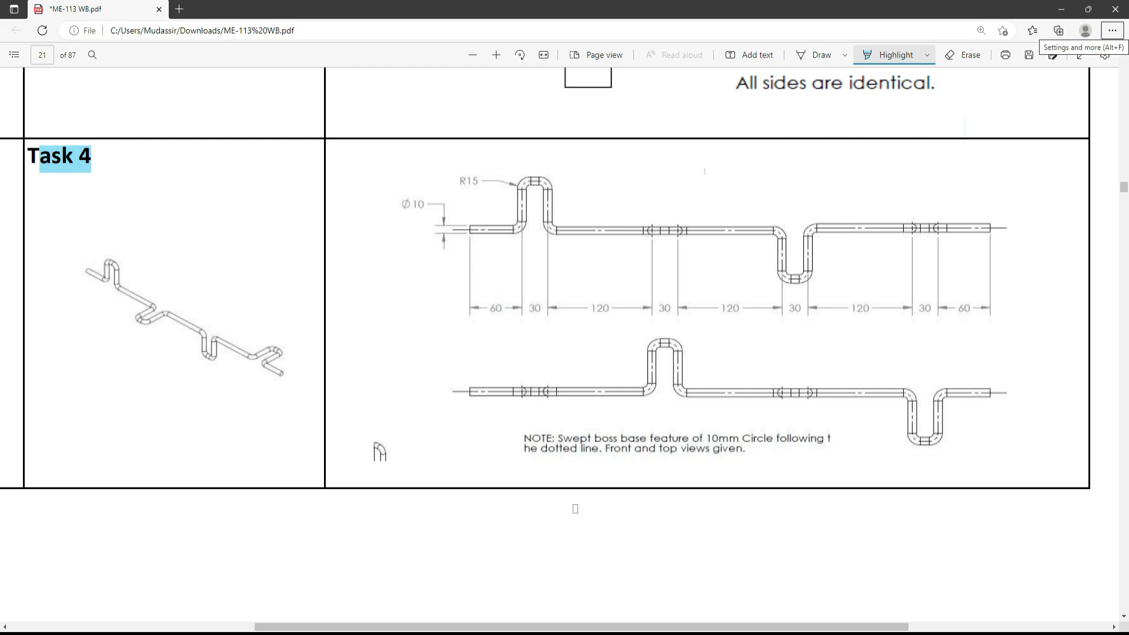
pyautogui.click(137, 312)
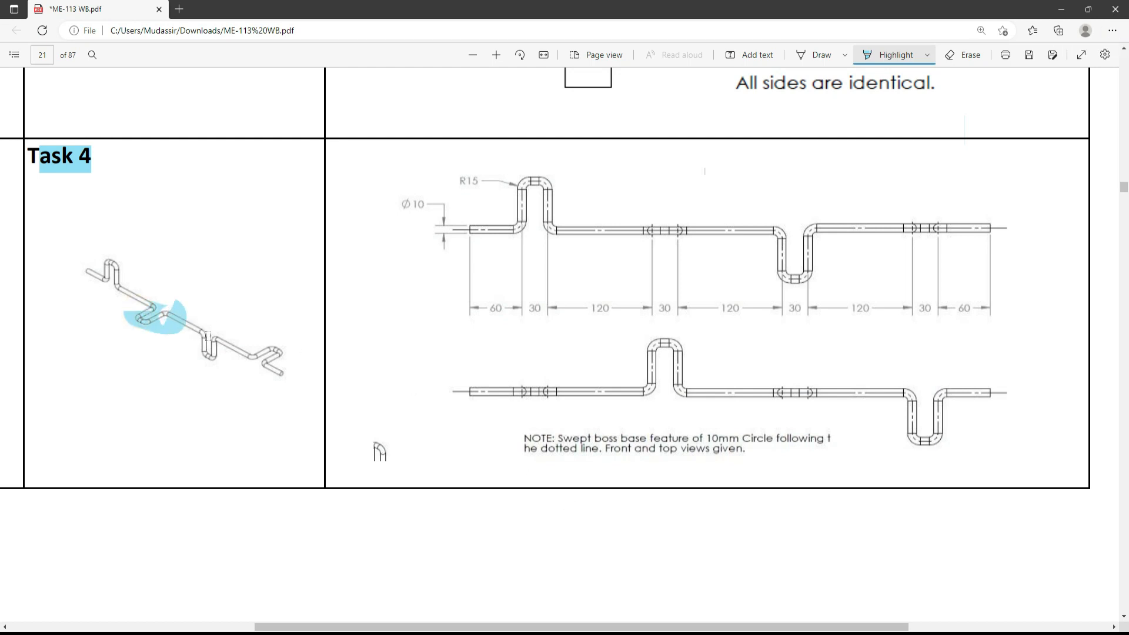
pyautogui.scroll(-8, 209, 335)
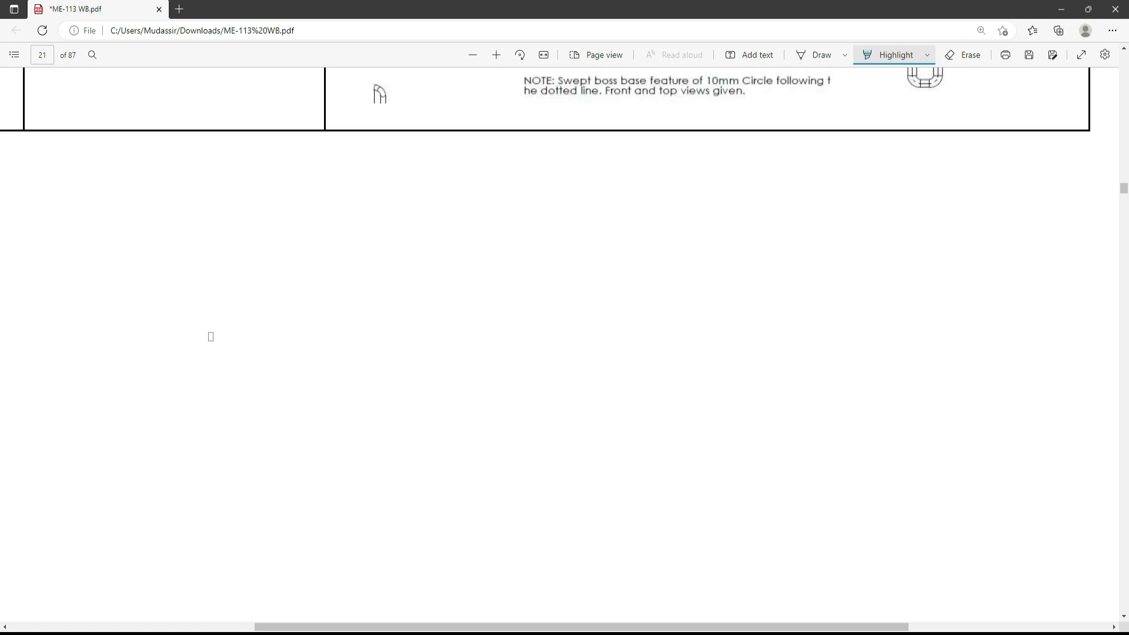
pyautogui.scroll(8, 406, 325)
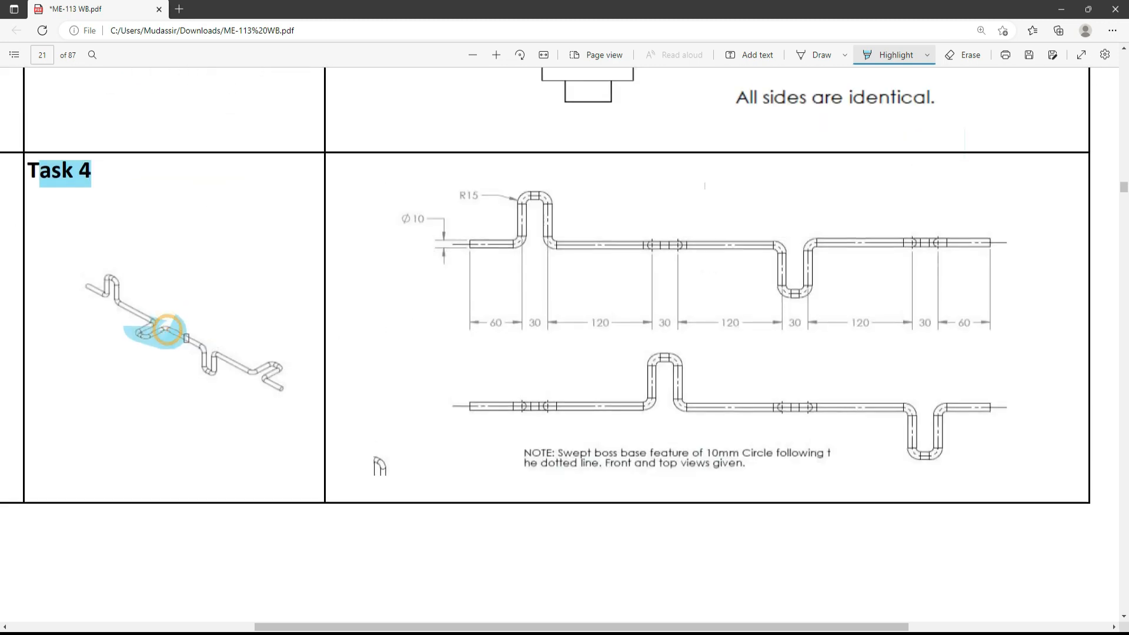
pyautogui.hotkey('alt', 'Tab')
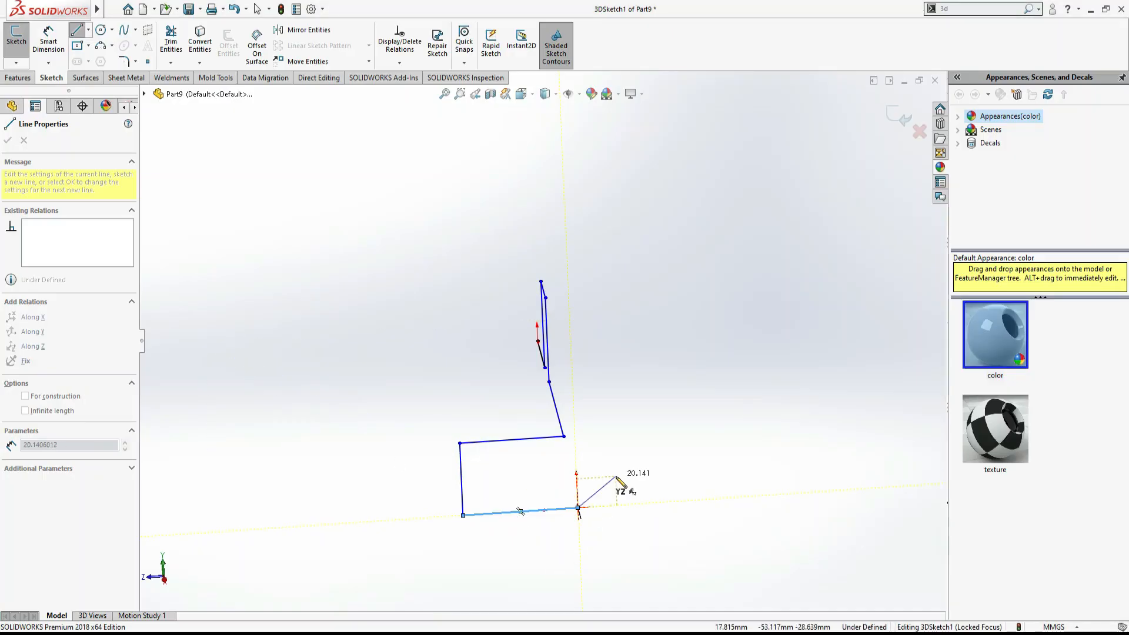
# - Sketch more line segments at the chain's end, then select and delete the extra segments
pyautogui.scroll(3, 588, 506)
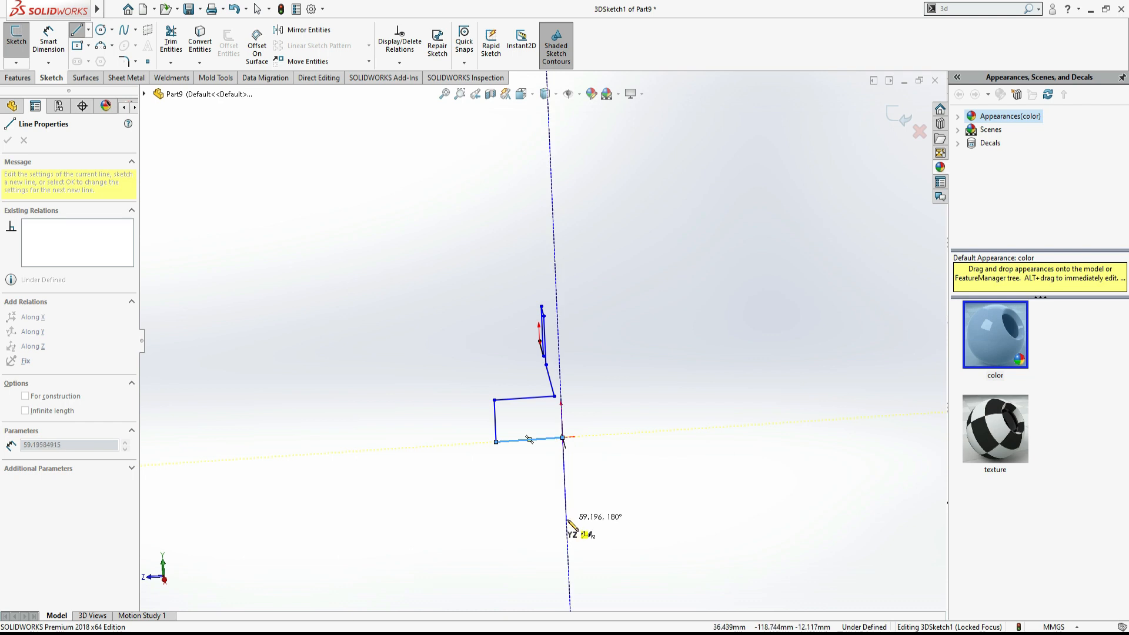
pyautogui.click(570, 521)
pyautogui.moveTo(605, 517)
pyautogui.mouseDown(button='middle')
pyautogui.moveTo(652, 481)
pyautogui.moveTo(658, 508)
pyautogui.moveTo(715, 500)
pyautogui.moveTo(696, 507)
pyautogui.moveTo(708, 511)
pyautogui.moveTo(689, 537)
pyautogui.moveTo(694, 517)
pyautogui.moveTo(759, 497)
pyautogui.moveTo(713, 499)
pyautogui.moveTo(701, 531)
pyautogui.mouseUp(button='middle')
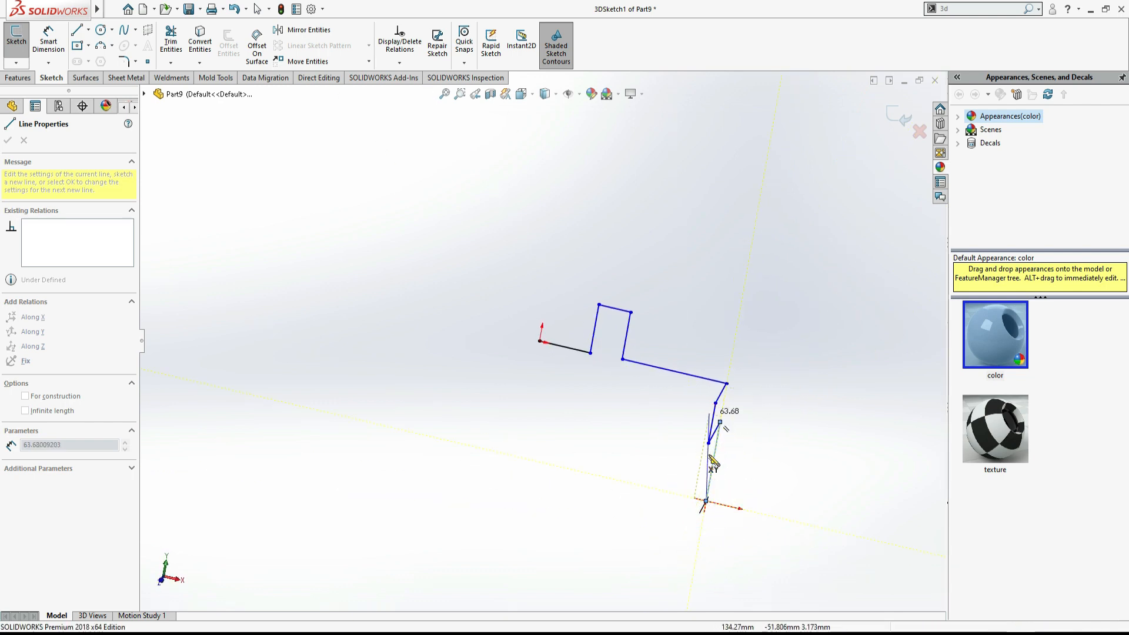
pyautogui.click(719, 422)
pyautogui.press('Escape')
pyautogui.moveTo(752, 512); pyautogui.dragTo(699, 425)
pyautogui.press('Delete')
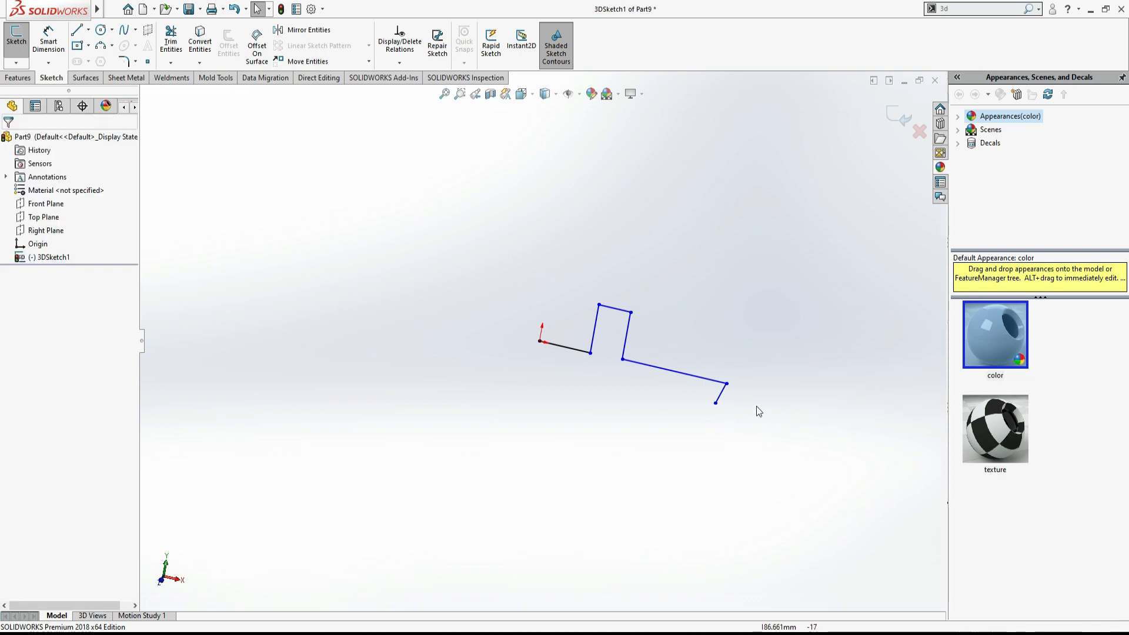
# - Extend the 3D line chain from its end with further segments, switching the sketch plane while drawing
pyautogui.click(77, 29)
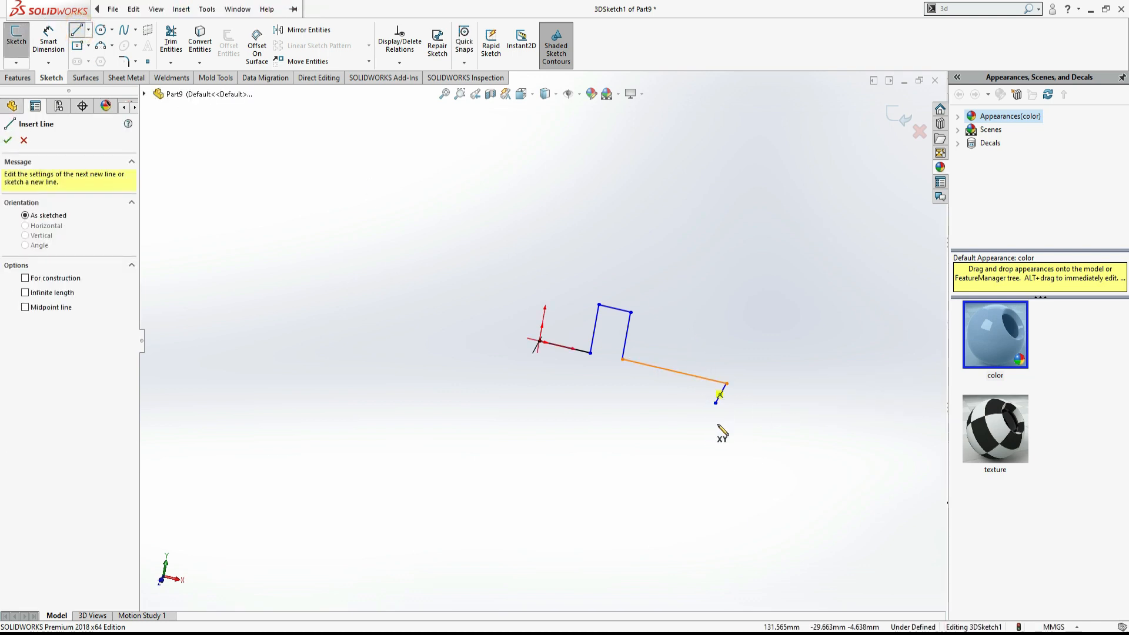
pyautogui.click(715, 403)
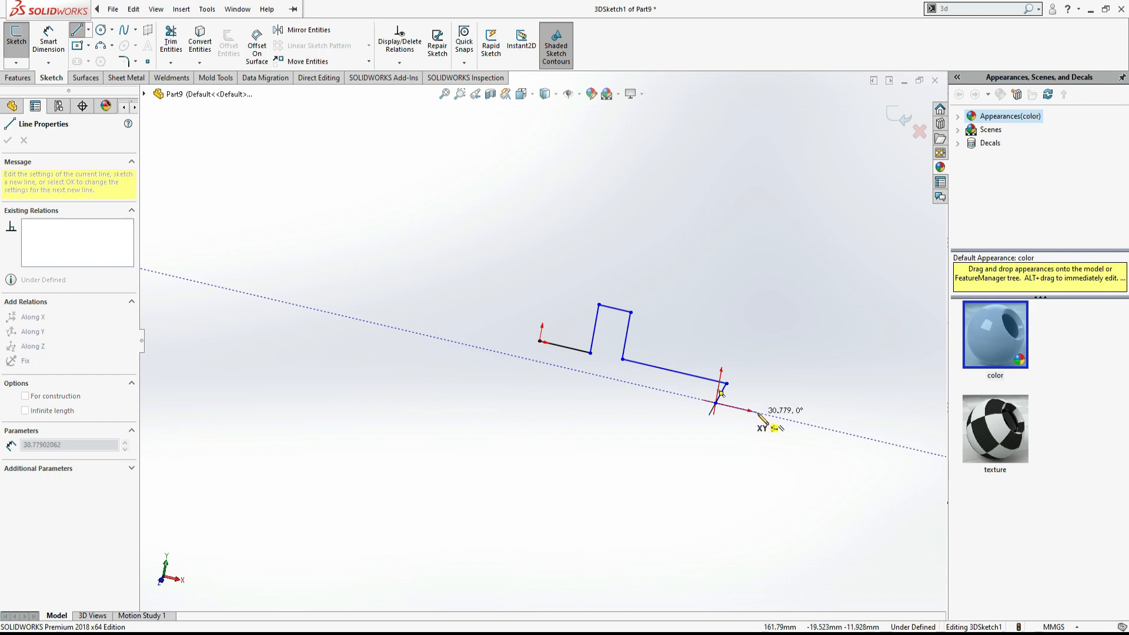
pyautogui.moveTo(771, 406)
pyautogui.mouseDown(button='middle')
pyautogui.moveTo(655, 433)
pyautogui.moveTo(663, 453)
pyautogui.mouseUp(button='middle')
pyautogui.press('Tab')
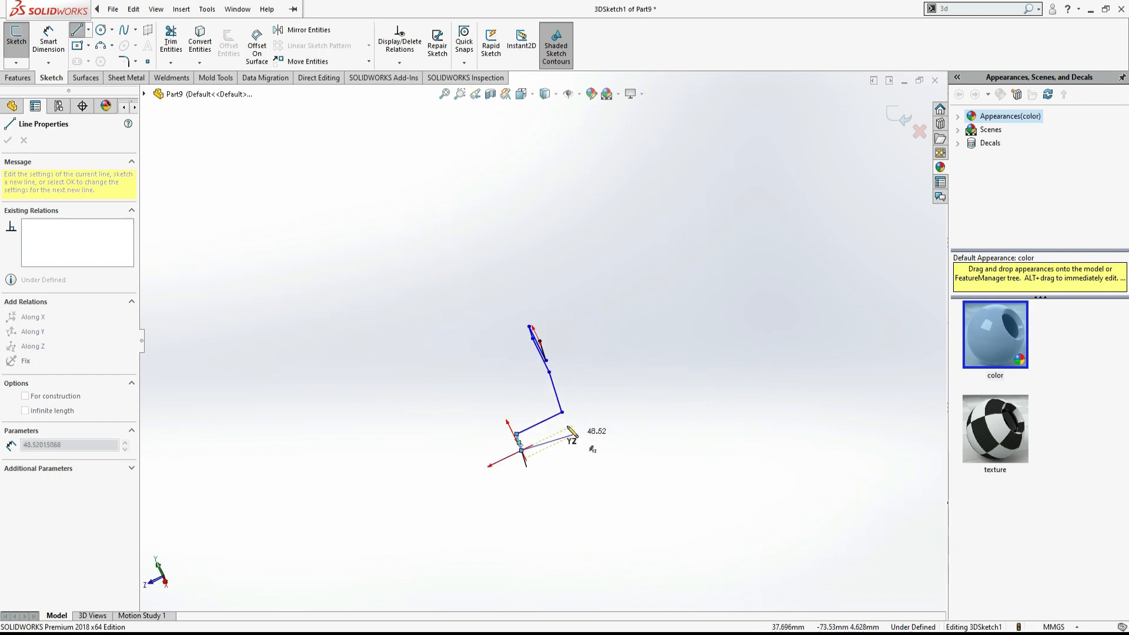
pyautogui.moveTo(581, 430); pyautogui.dragTo(637, 413, button='middle')
pyautogui.click(638, 415)
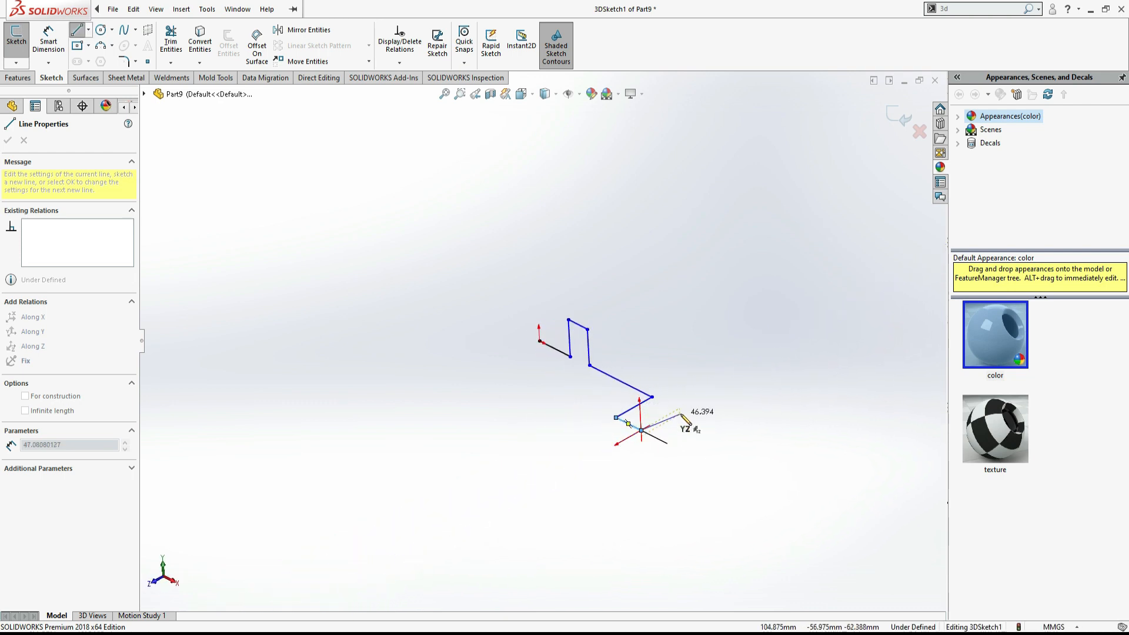
pyautogui.moveTo(709, 418)
pyautogui.mouseDown(button='middle')
pyautogui.moveTo(530, 456)
pyautogui.moveTo(494, 493)
pyautogui.moveTo(765, 340)
pyautogui.moveTo(588, 408)
pyautogui.moveTo(588, 454)
pyautogui.moveTo(570, 466)
pyautogui.moveTo(747, 487)
pyautogui.moveTo(801, 527)
pyautogui.moveTo(774, 553)
pyautogui.mouseUp(button='middle')
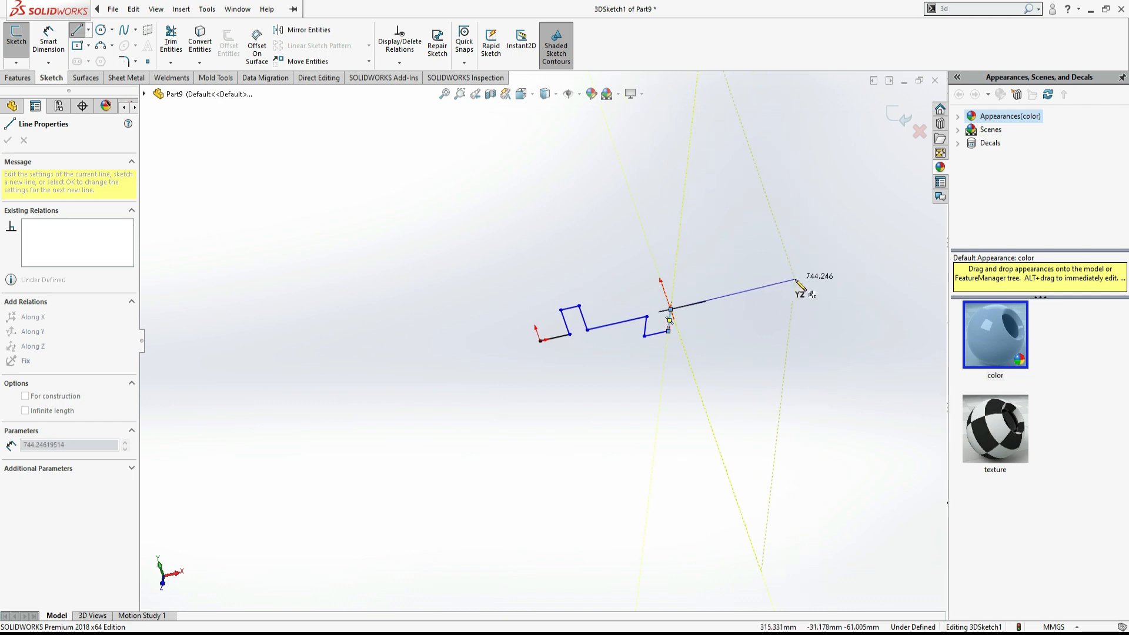
pyautogui.moveTo(802, 285); pyautogui.dragTo(824, 310, button='middle')
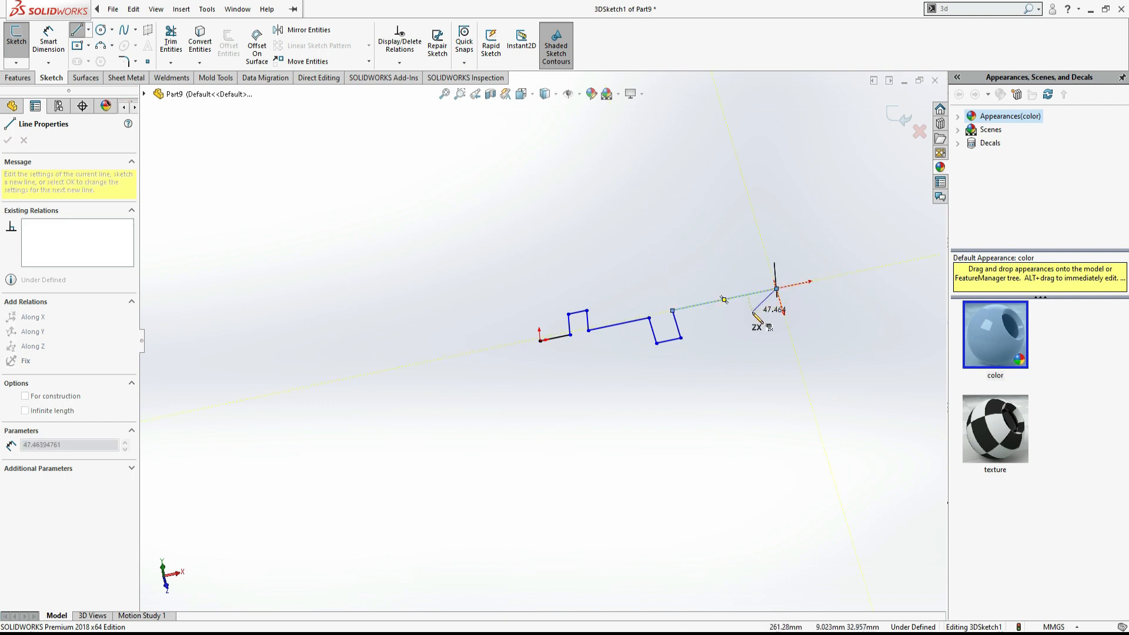
pyautogui.moveTo(769, 298)
pyautogui.mouseDown(button='middle')
pyautogui.moveTo(612, 370)
pyautogui.moveTo(593, 476)
pyautogui.moveTo(648, 471)
pyautogui.moveTo(803, 412)
pyautogui.mouseUp(button='middle')
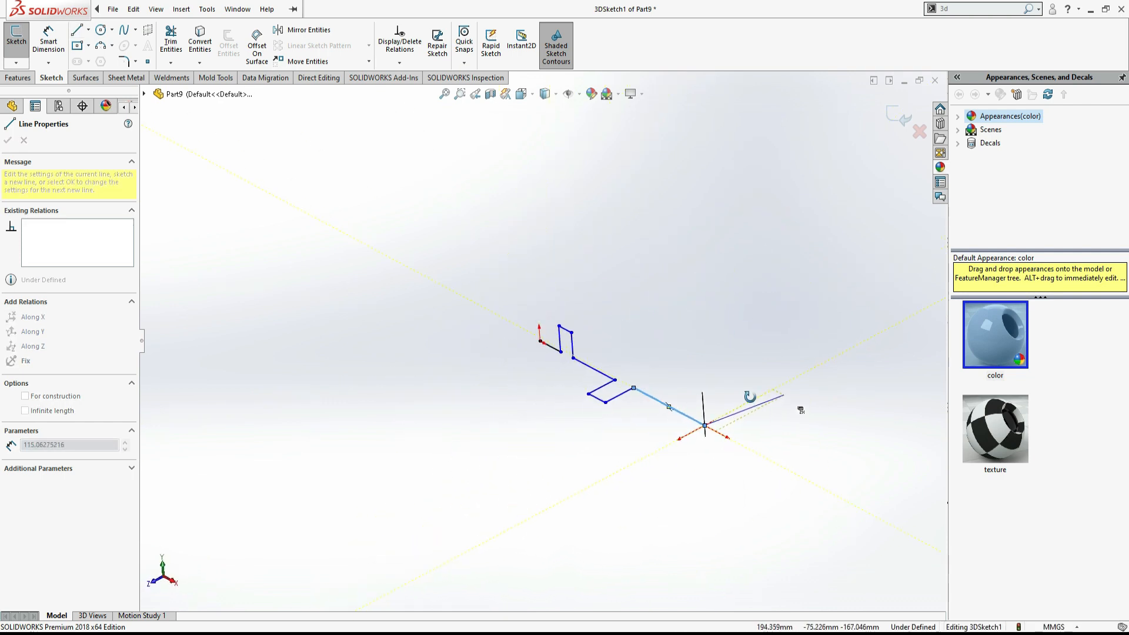
# - Check the Task 4 isometric view in the PDF, then add further line segments to the chain's free end along the axes
pyautogui.hotkey('alt', 'Tab')
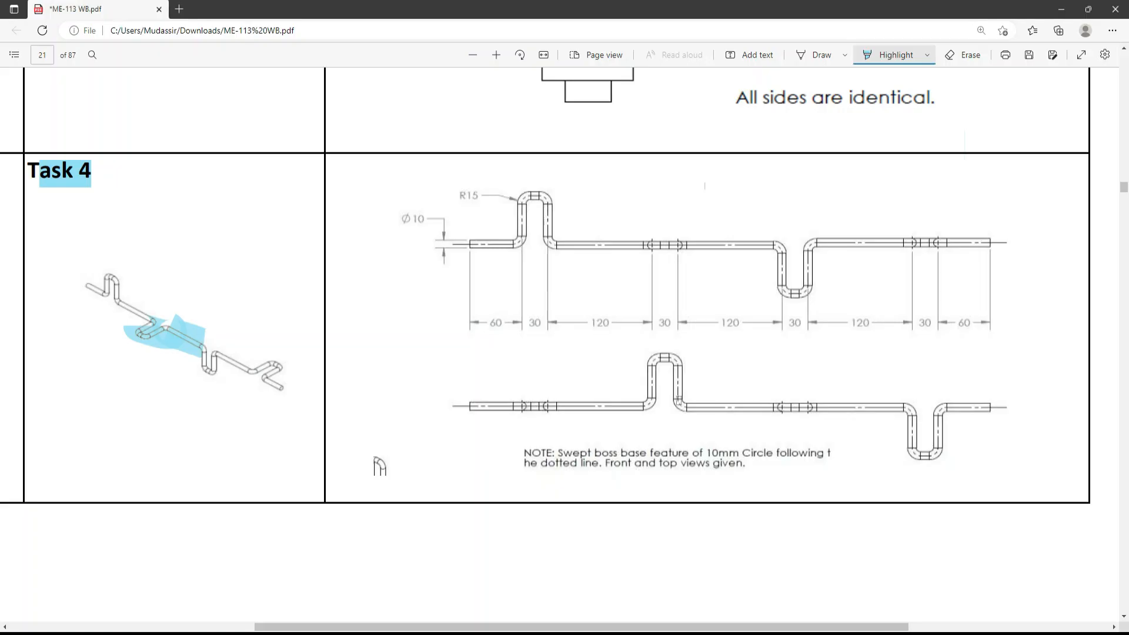
pyautogui.hotkey('alt', 'Tab')
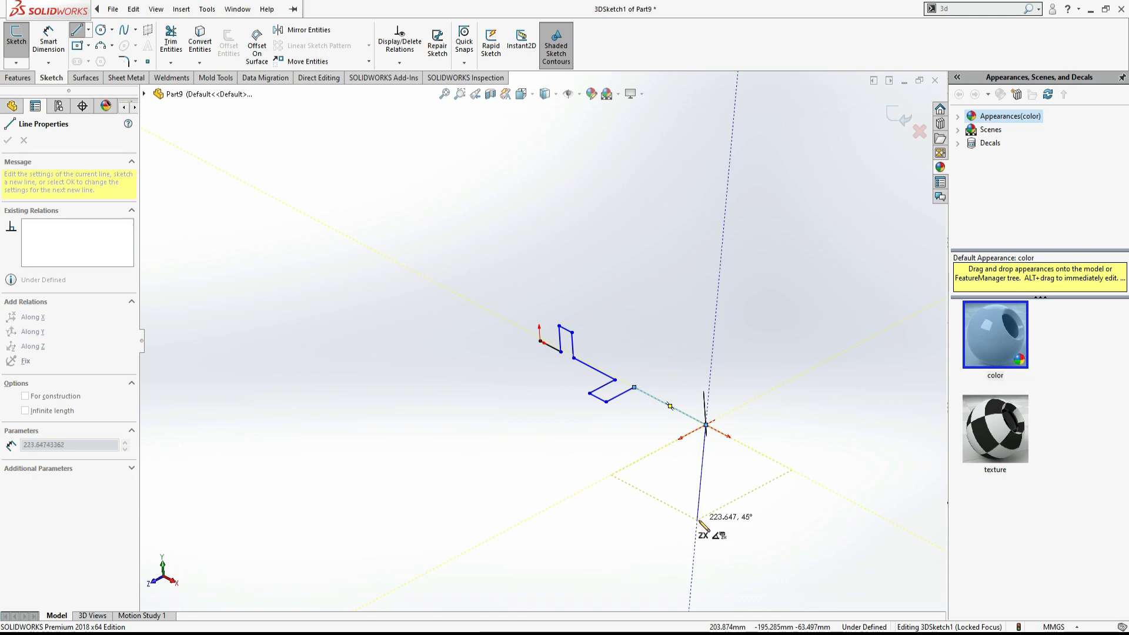
pyautogui.moveTo(699, 521)
pyautogui.mouseDown(button='middle')
pyautogui.moveTo(622, 532)
pyautogui.moveTo(585, 490)
pyautogui.moveTo(615, 509)
pyautogui.mouseUp(button='middle')
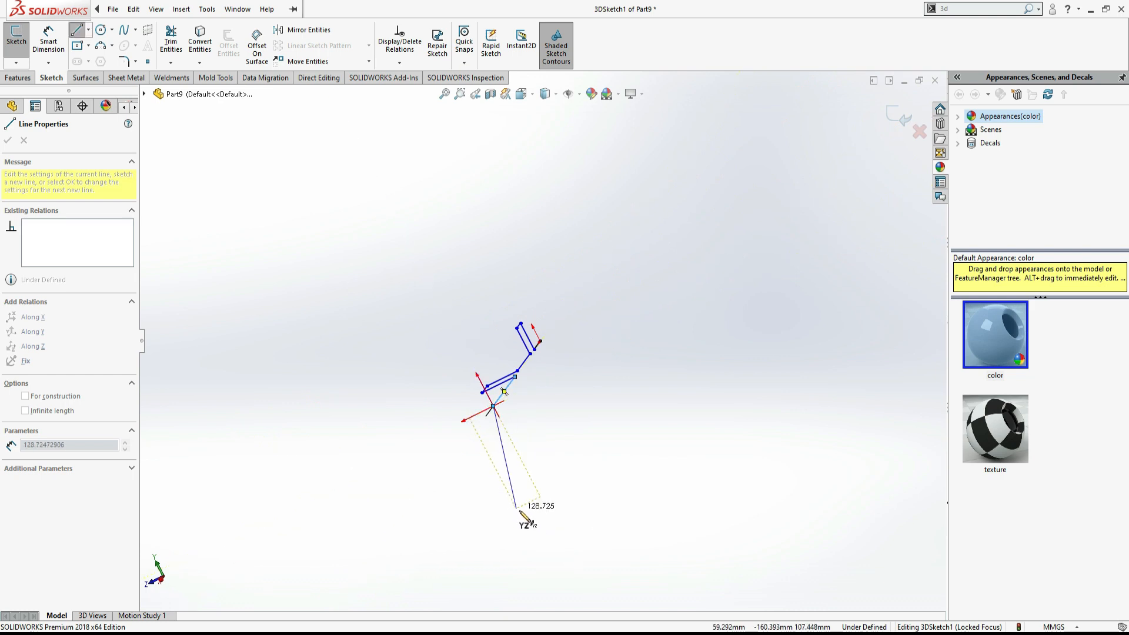
pyautogui.click(550, 517)
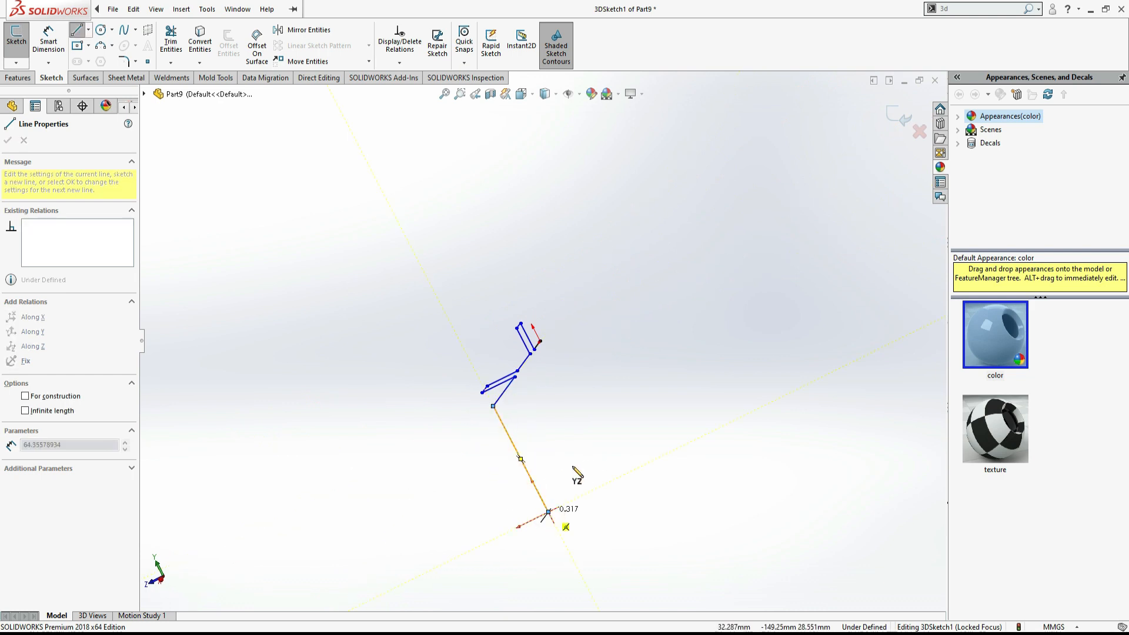
pyautogui.moveTo(577, 471)
pyautogui.mouseDown(button='middle')
pyautogui.moveTo(628, 478)
pyautogui.moveTo(708, 429)
pyautogui.moveTo(651, 449)
pyautogui.moveTo(714, 389)
pyautogui.mouseUp(button='middle')
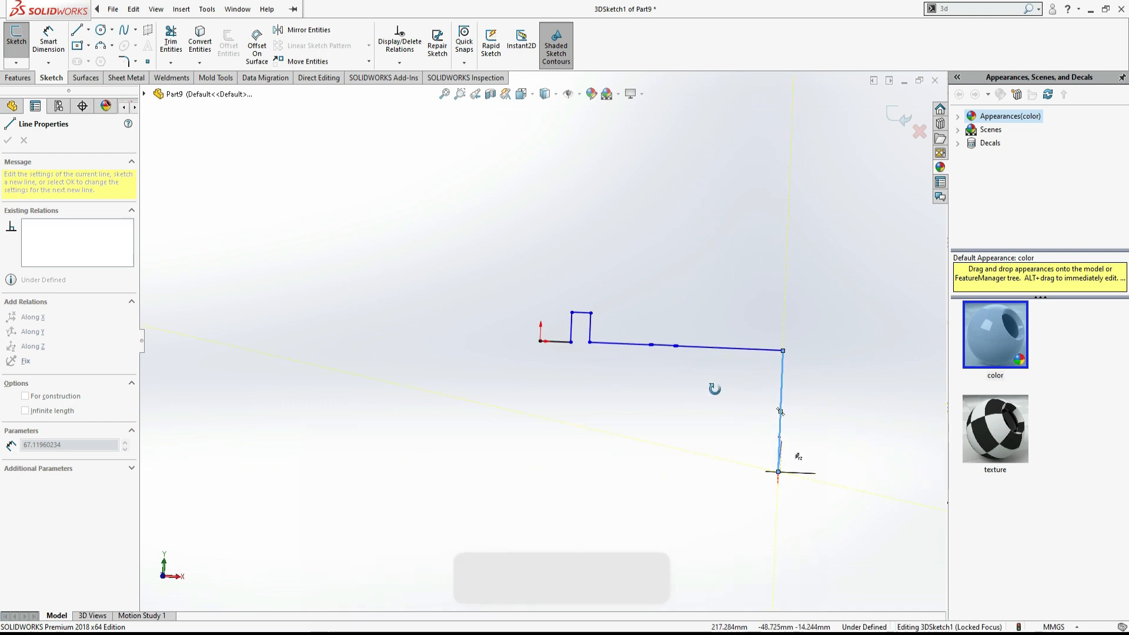
pyautogui.click(863, 475)
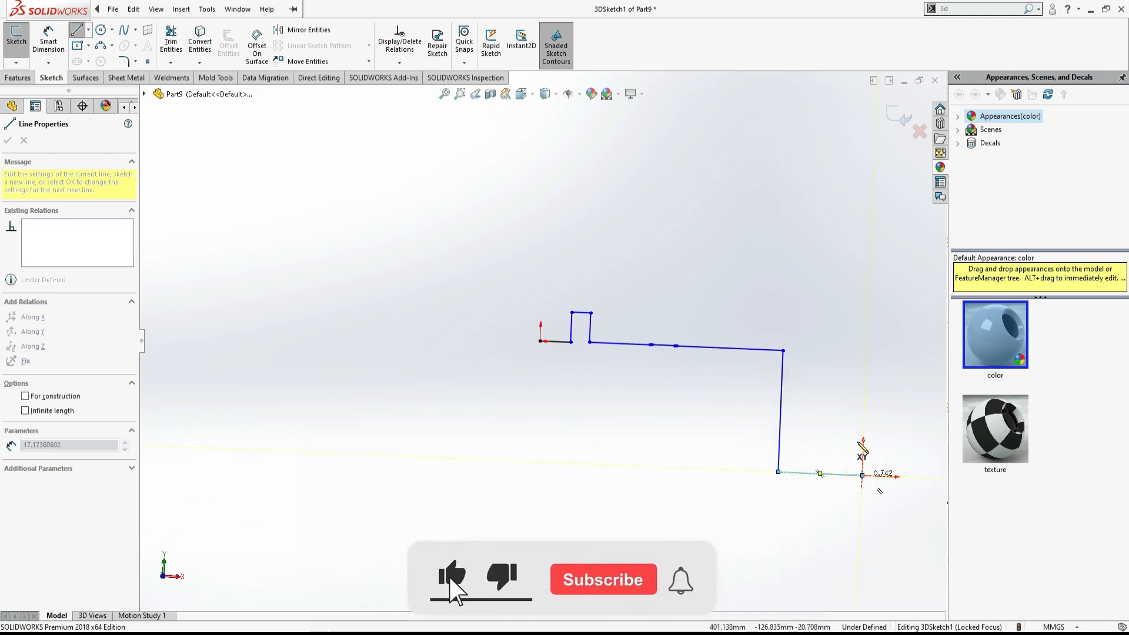
pyautogui.click(867, 350)
# - Highlight the next bend on the PDF's Task 4 isometric view and continue the 3D line chain with another segment
pyautogui.moveTo(812, 391)
pyautogui.mouseDown(button='middle')
pyautogui.moveTo(724, 408)
pyautogui.moveTo(734, 421)
pyautogui.moveTo(645, 418)
pyautogui.moveTo(749, 453)
pyautogui.moveTo(756, 470)
pyautogui.mouseUp(button='middle')
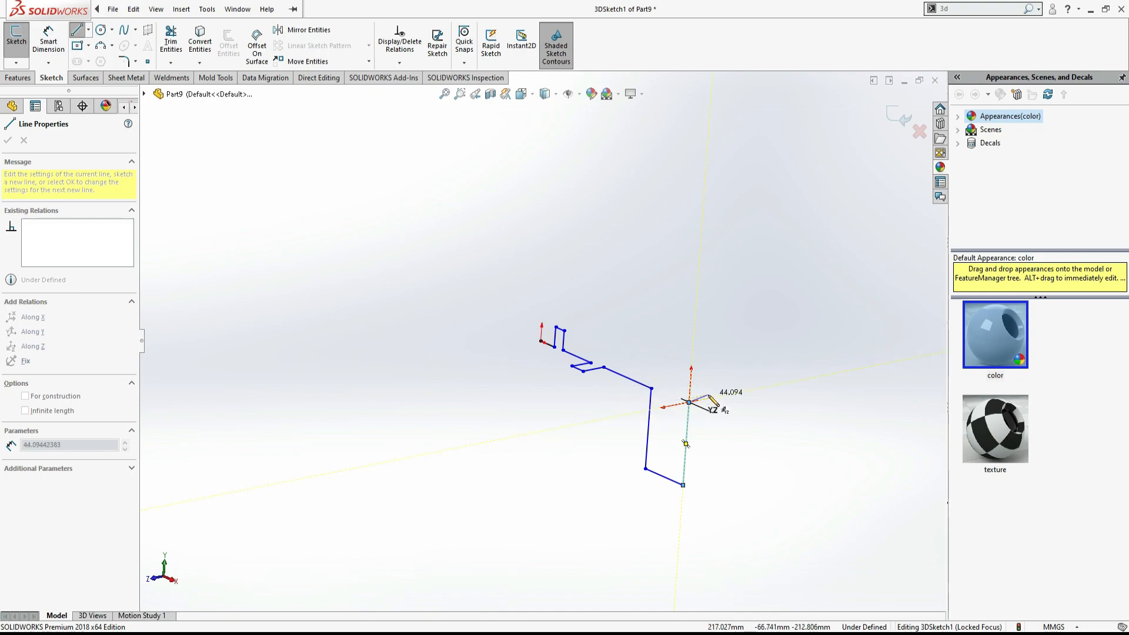
pyautogui.hotkey('alt', 'Tab')
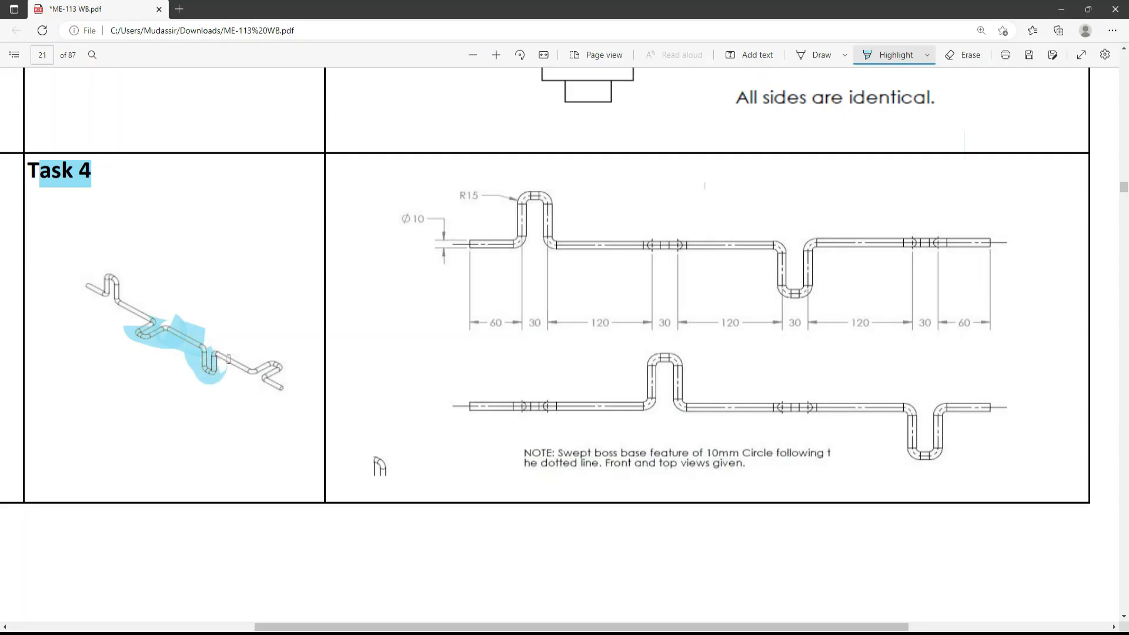
pyautogui.hotkey('alt', 'Tab')
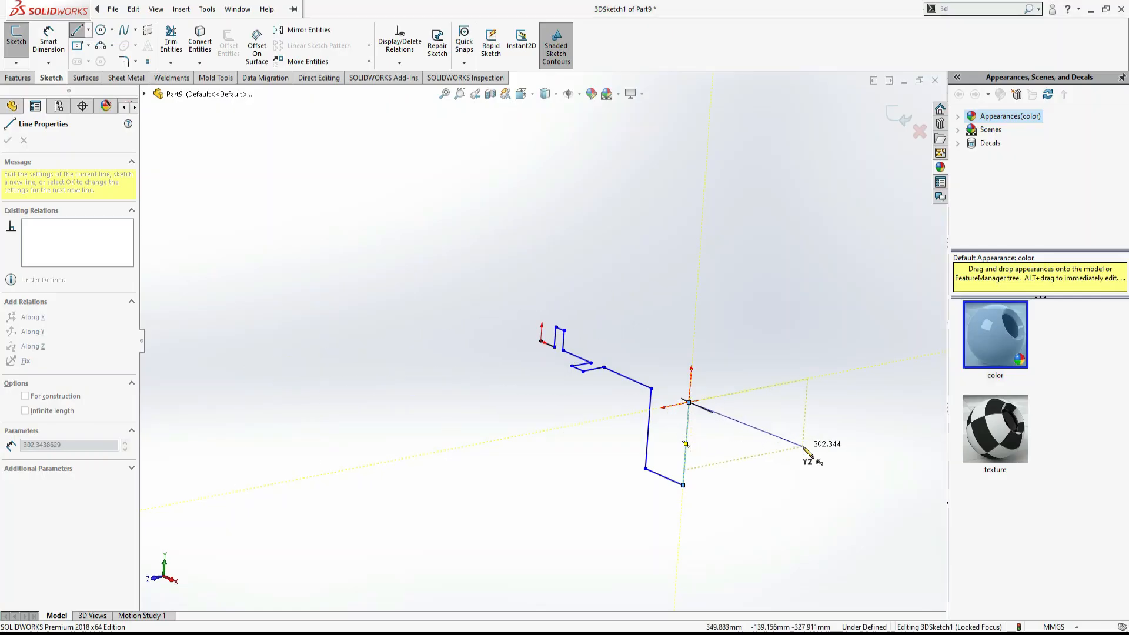
pyautogui.moveTo(809, 451)
pyautogui.mouseDown(button='middle')
pyautogui.moveTo(824, 453)
pyautogui.moveTo(864, 406)
pyautogui.moveTo(889, 477)
pyautogui.moveTo(865, 486)
pyautogui.mouseUp(button='middle')
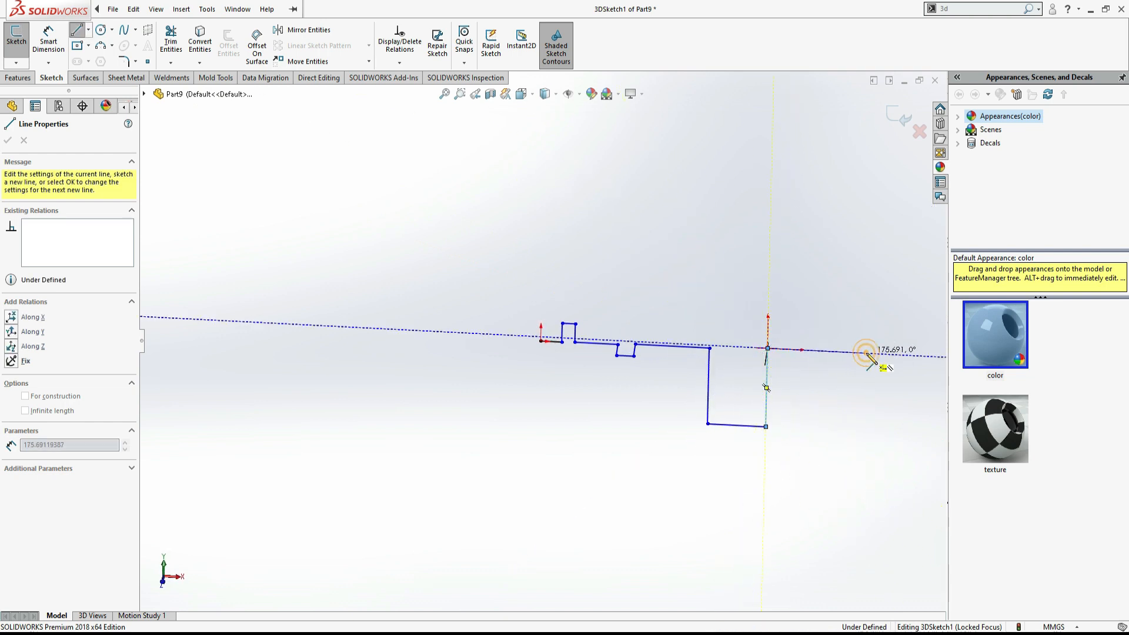
pyautogui.moveTo(869, 355)
pyautogui.mouseDown(button='middle')
pyautogui.moveTo(897, 352)
pyautogui.moveTo(774, 373)
pyautogui.moveTo(759, 403)
pyautogui.moveTo(807, 383)
pyautogui.mouseUp(button='middle')
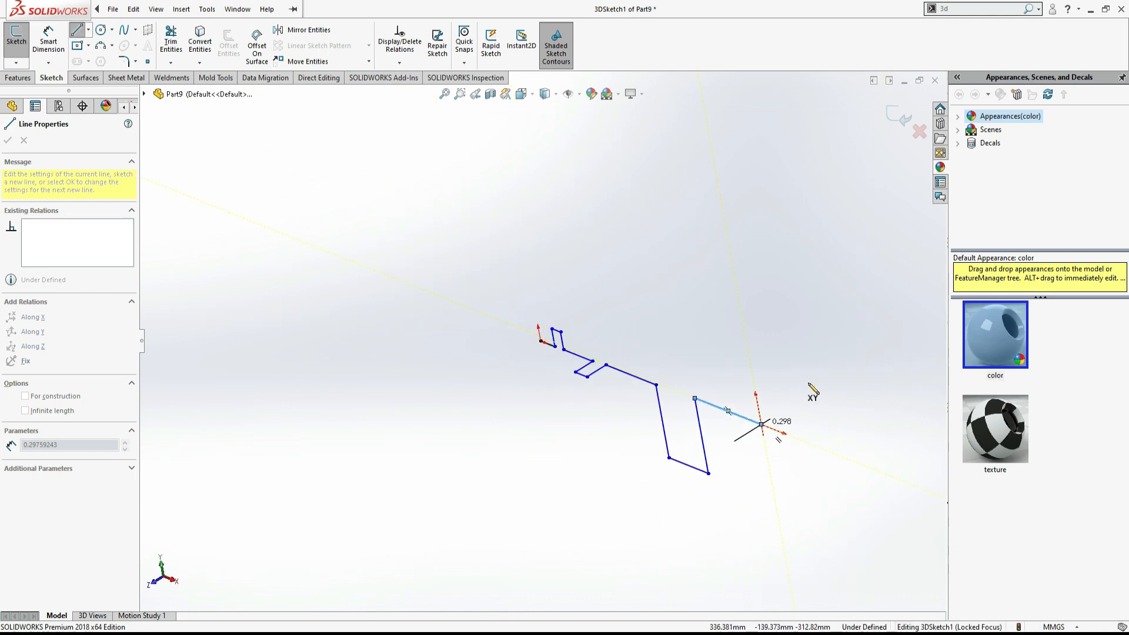
# - Highlight the following bend in the PDF, then sketch two more segments at the chain's end, the last along X
pyautogui.hotkey('alt', 'Tab')
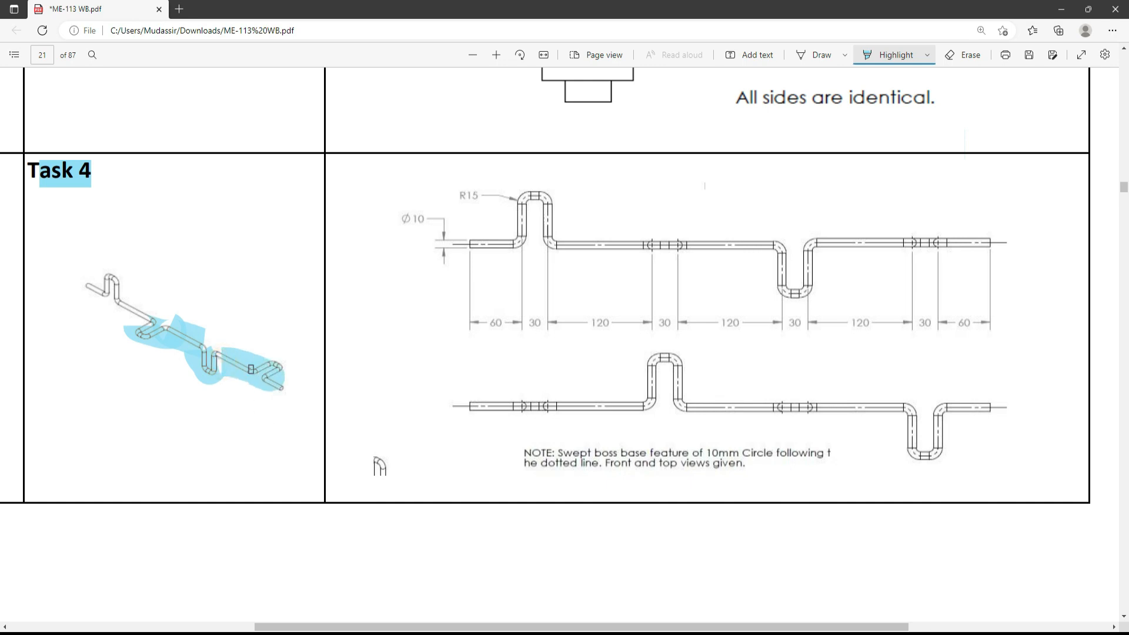
pyautogui.hotkey('alt', 'Tab')
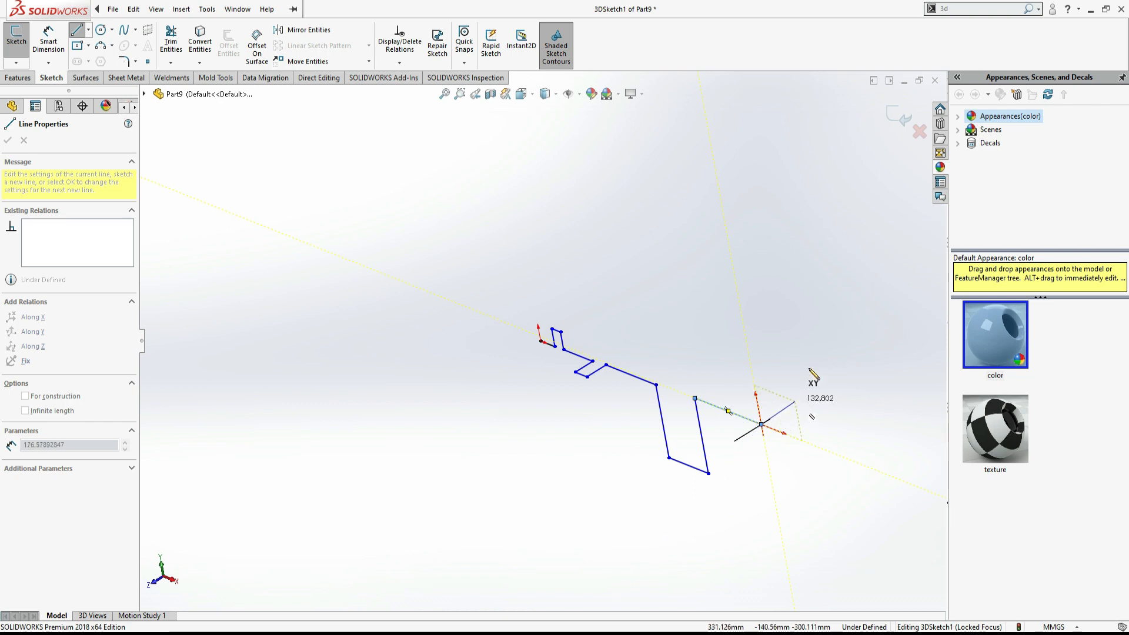
pyautogui.moveTo(813, 368)
pyautogui.mouseDown(button='middle')
pyautogui.moveTo(735, 410)
pyautogui.moveTo(771, 436)
pyautogui.mouseUp(button='middle')
pyautogui.moveTo(705, 422); pyautogui.dragTo(736, 390, button='middle')
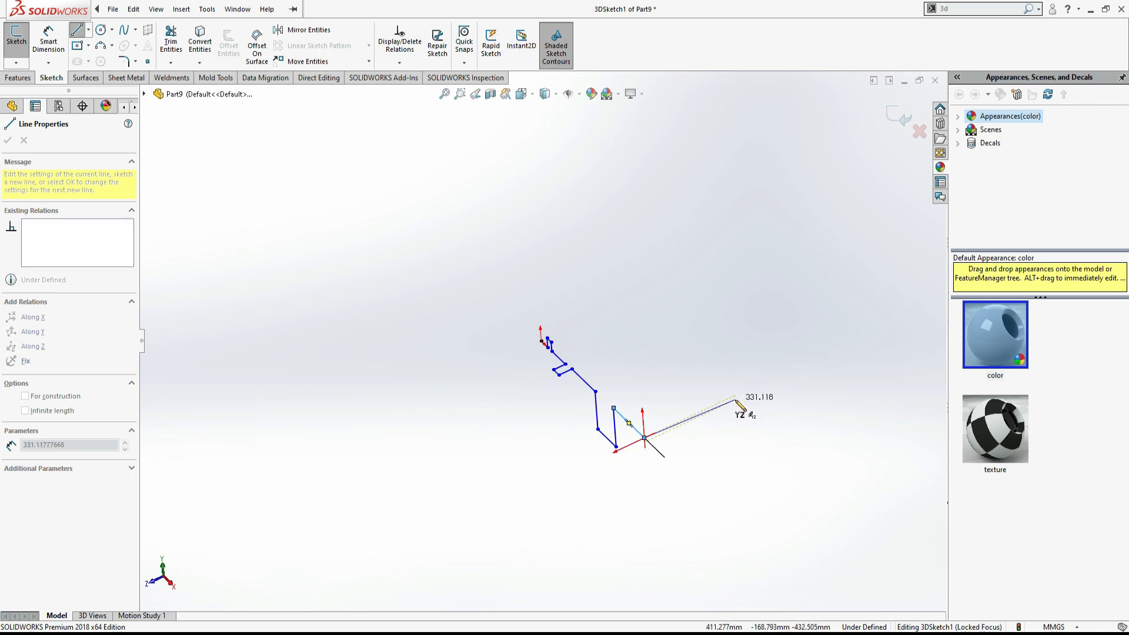
pyautogui.click(735, 395)
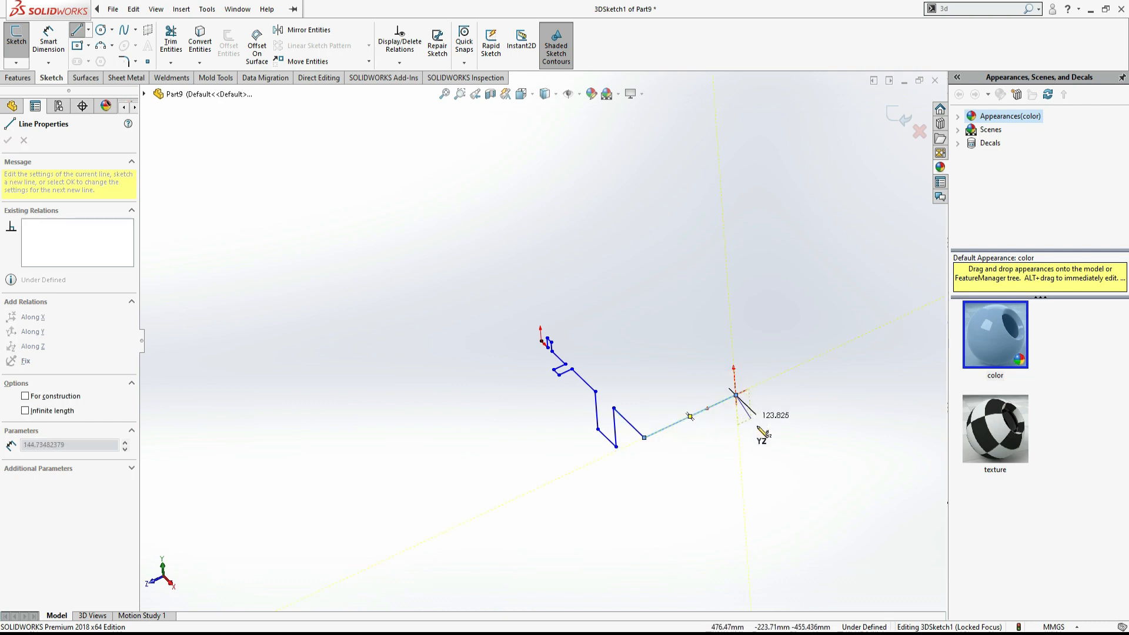
pyautogui.moveTo(785, 435)
pyautogui.mouseDown(button='middle')
pyautogui.moveTo(811, 320)
pyautogui.moveTo(864, 350)
pyautogui.moveTo(880, 383)
pyautogui.mouseUp(button='middle')
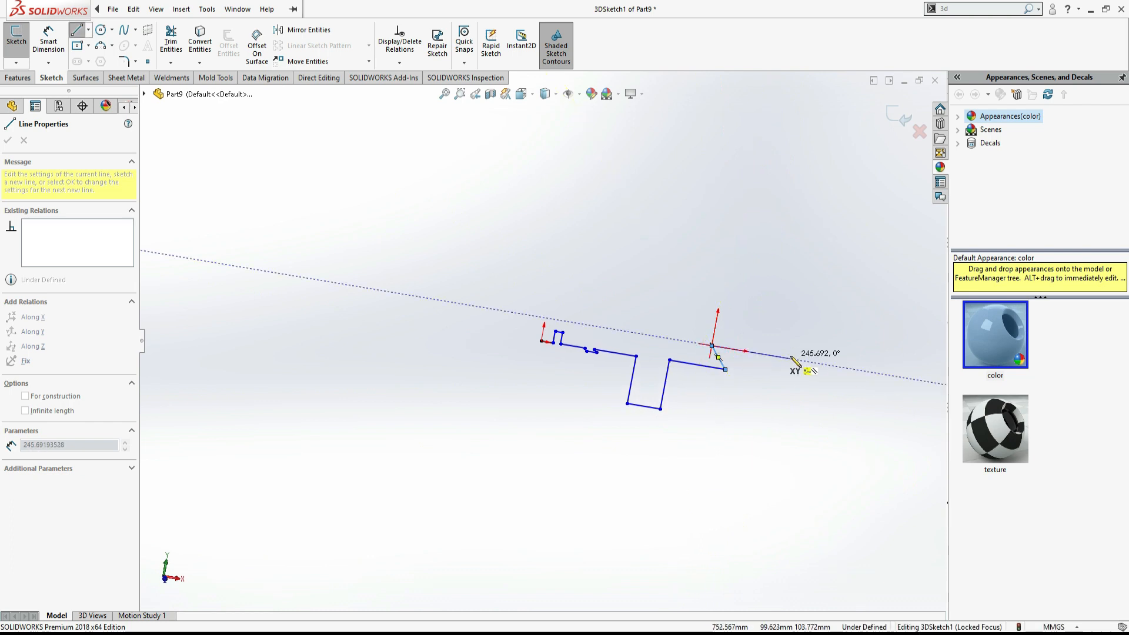
pyautogui.click(762, 354)
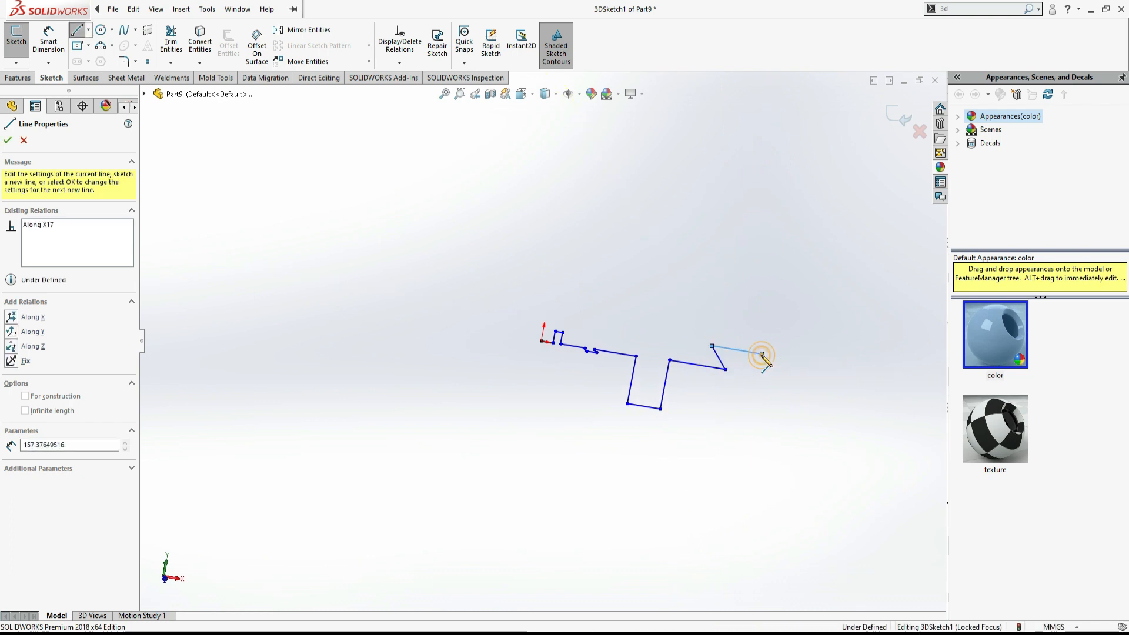
pyautogui.moveTo(765, 365)
pyautogui.mouseDown(button='middle')
pyautogui.moveTo(676, 409)
pyautogui.moveTo(676, 431)
pyautogui.moveTo(696, 431)
pyautogui.mouseUp(button='middle')
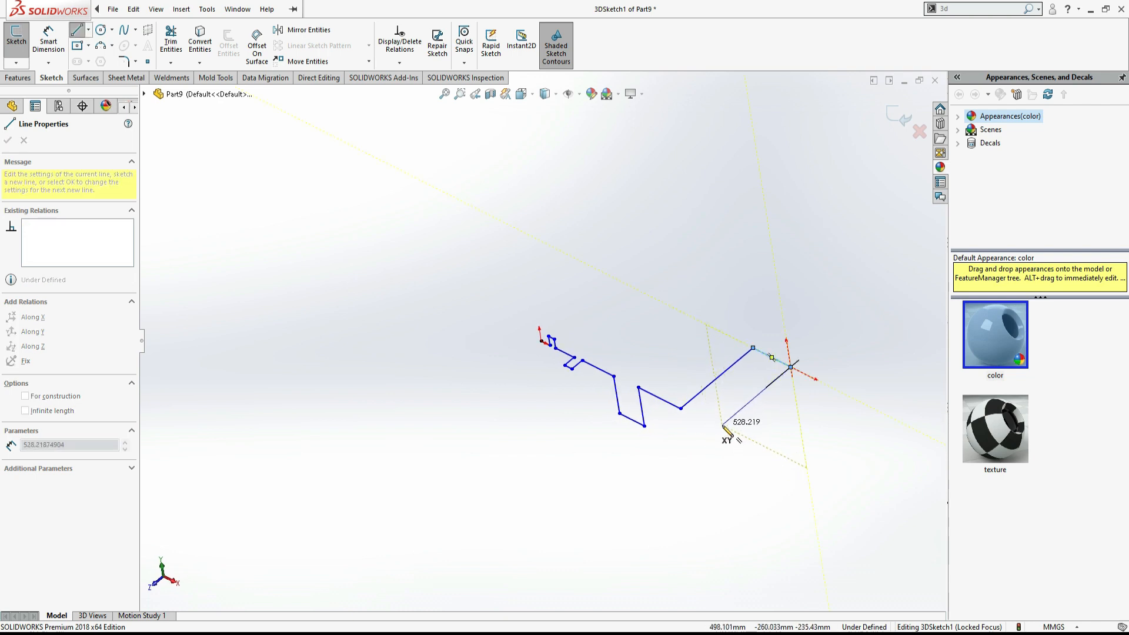
pyautogui.moveTo(715, 436)
pyautogui.mouseDown(button='middle')
pyautogui.moveTo(565, 436)
pyautogui.moveTo(539, 474)
pyautogui.moveTo(524, 449)
pyautogui.moveTo(761, 448)
pyautogui.moveTo(756, 494)
pyautogui.mouseUp(button='middle')
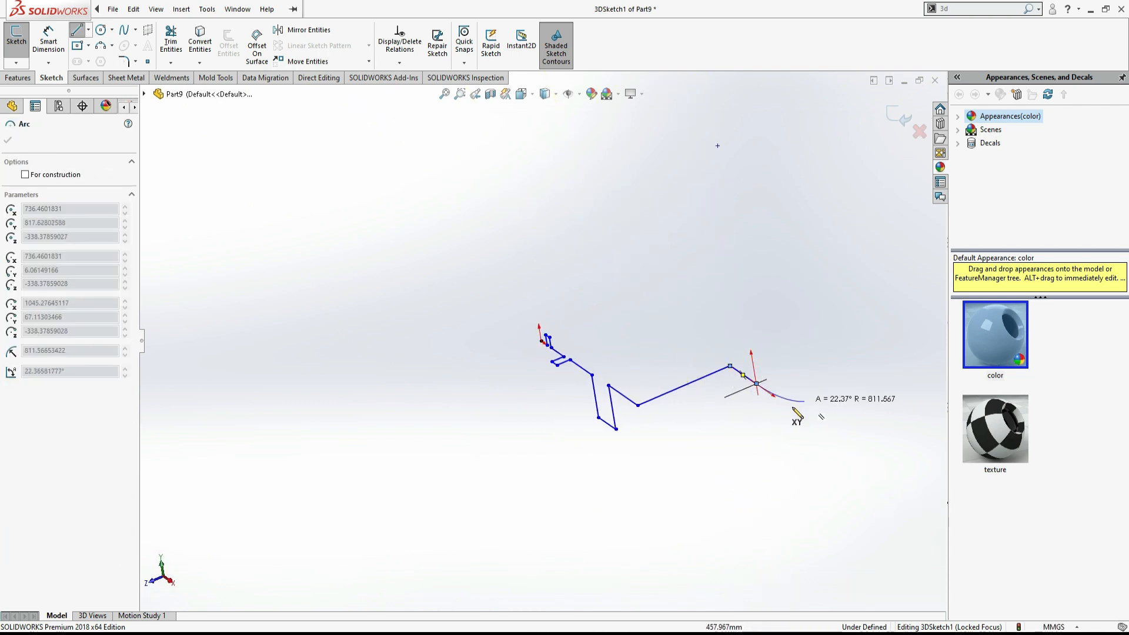
pyautogui.press('Escape')
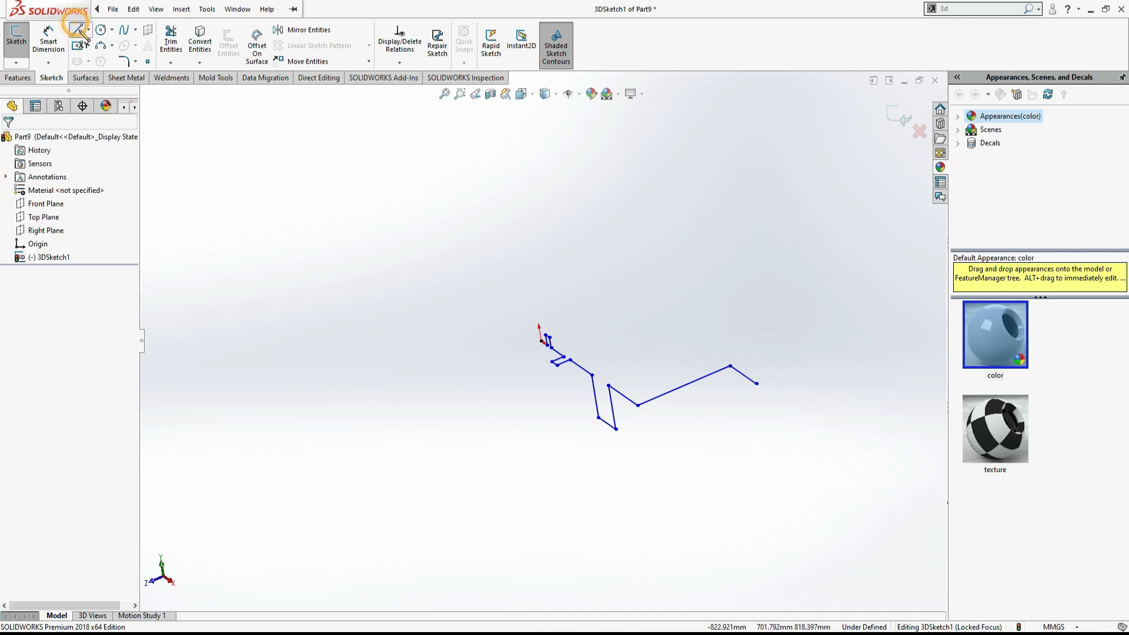
# - Restart the Line tool from the chain's free end and sketch segments along Z, returning to the isometric view
pyautogui.click(78, 30)
pyautogui.click(757, 383)
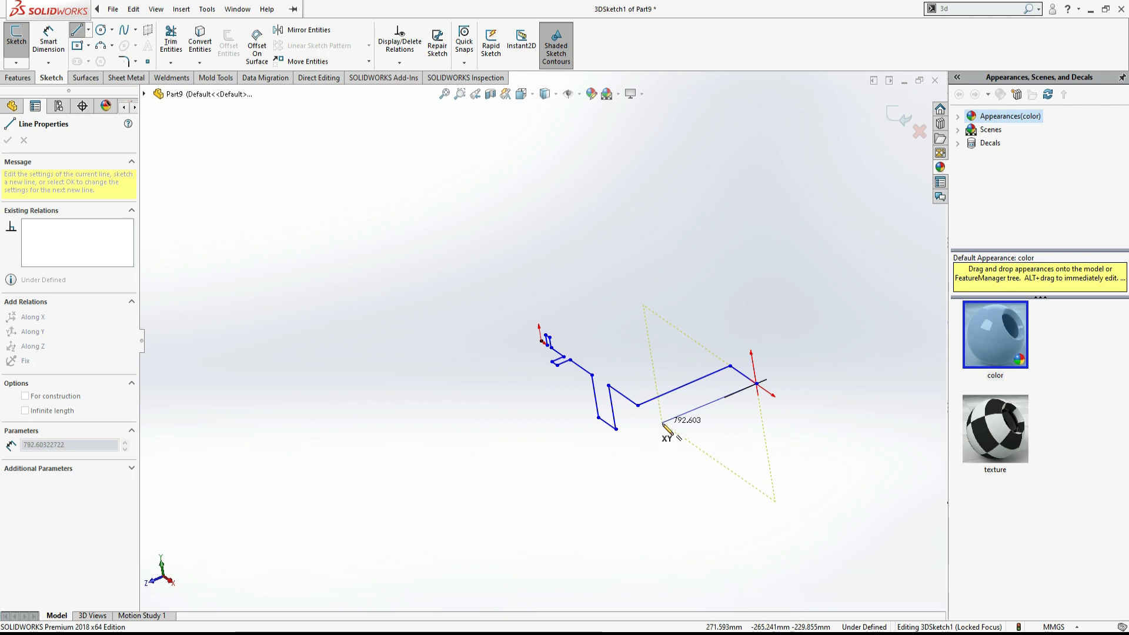
pyautogui.moveTo(668, 429)
pyautogui.mouseDown(button='middle')
pyautogui.moveTo(553, 454)
pyautogui.moveTo(659, 477)
pyautogui.mouseUp(button='middle')
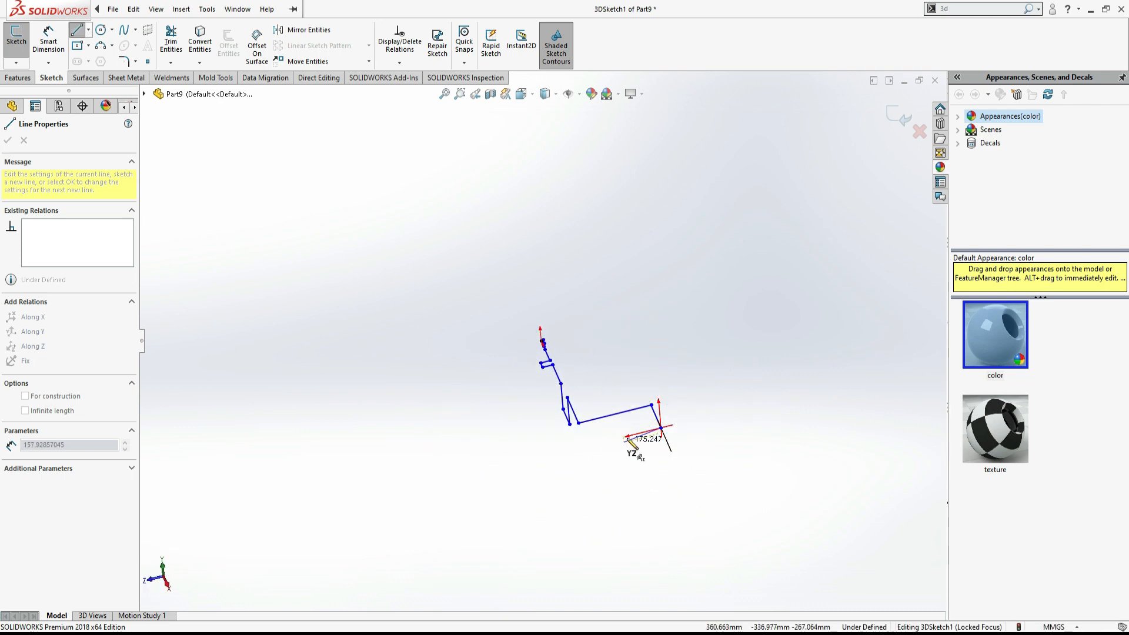
pyautogui.click(587, 450)
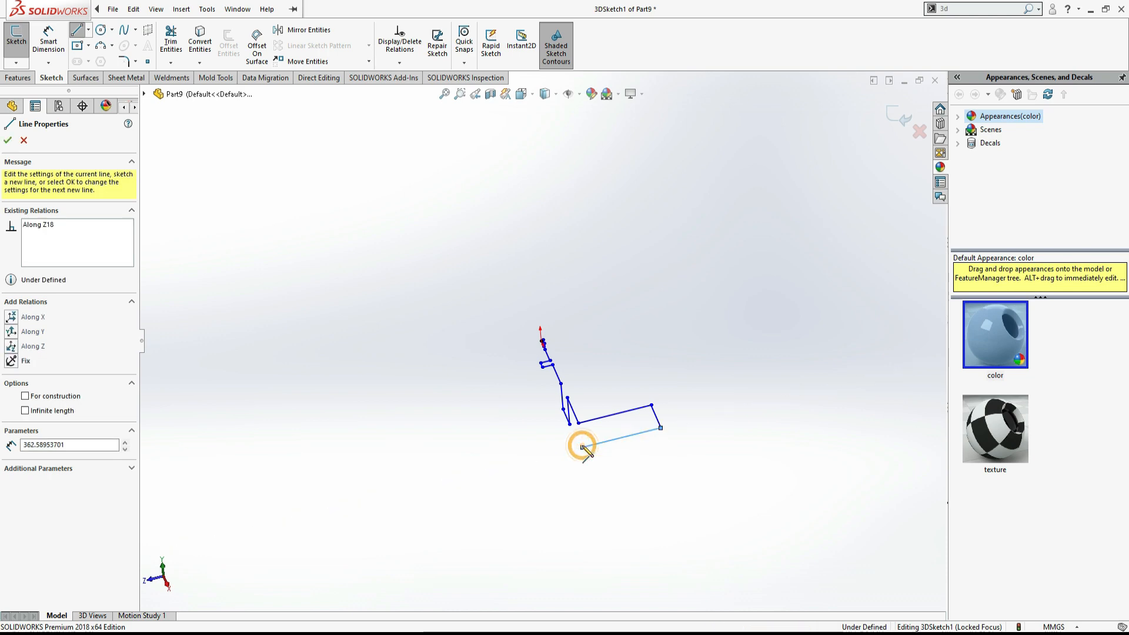
pyautogui.press('space')
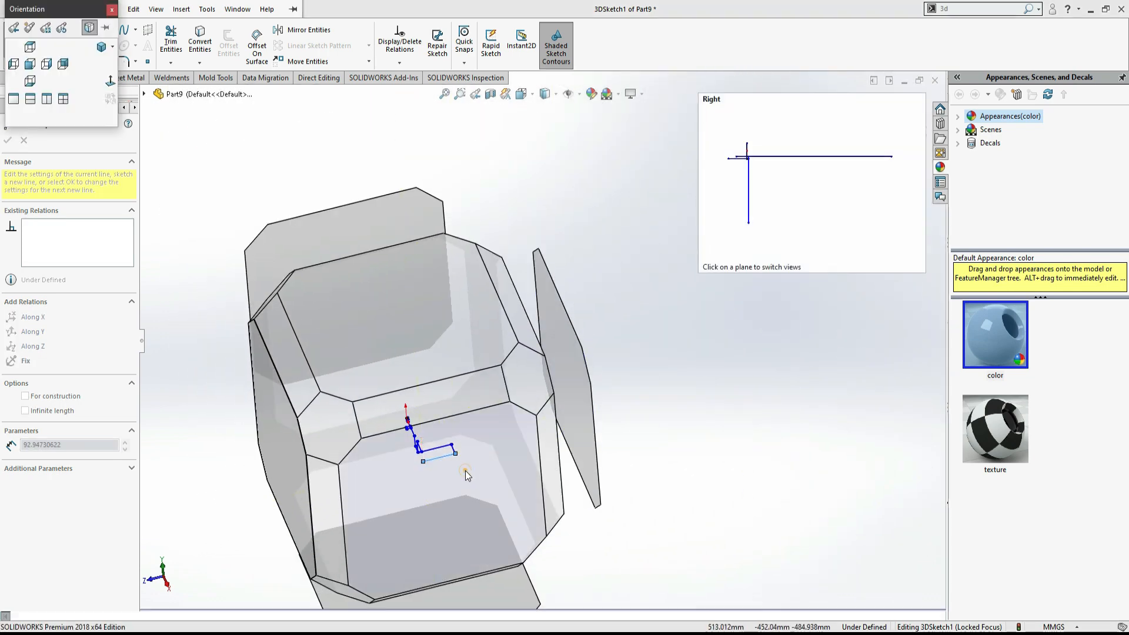
pyautogui.click(465, 471)
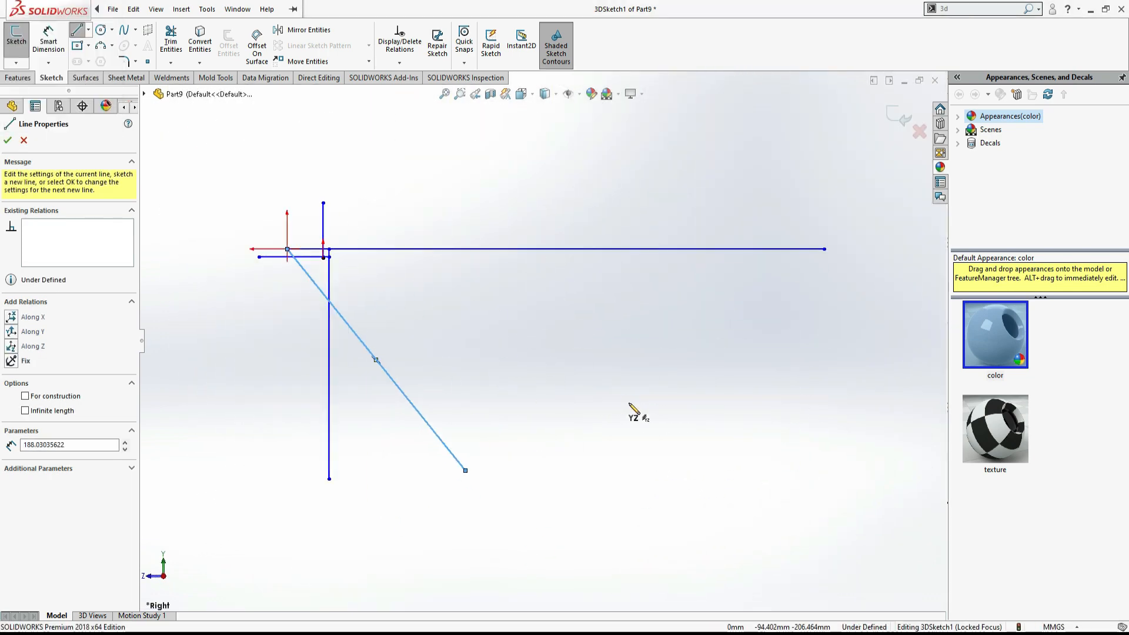
pyautogui.hotkey('ctrl', '7')
pyautogui.scroll(1, 716, 471)
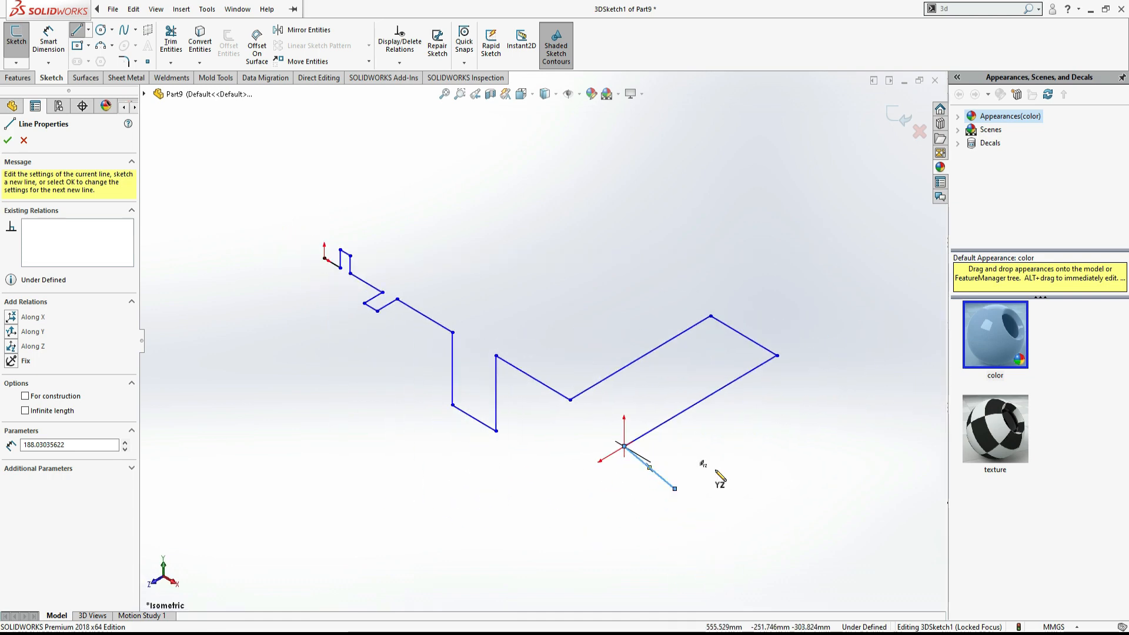
# - Compare the chain against the PDF isometric view, place the final segment's endpoint and exit the Line tool
pyautogui.hotkey('alt', 'Tab')
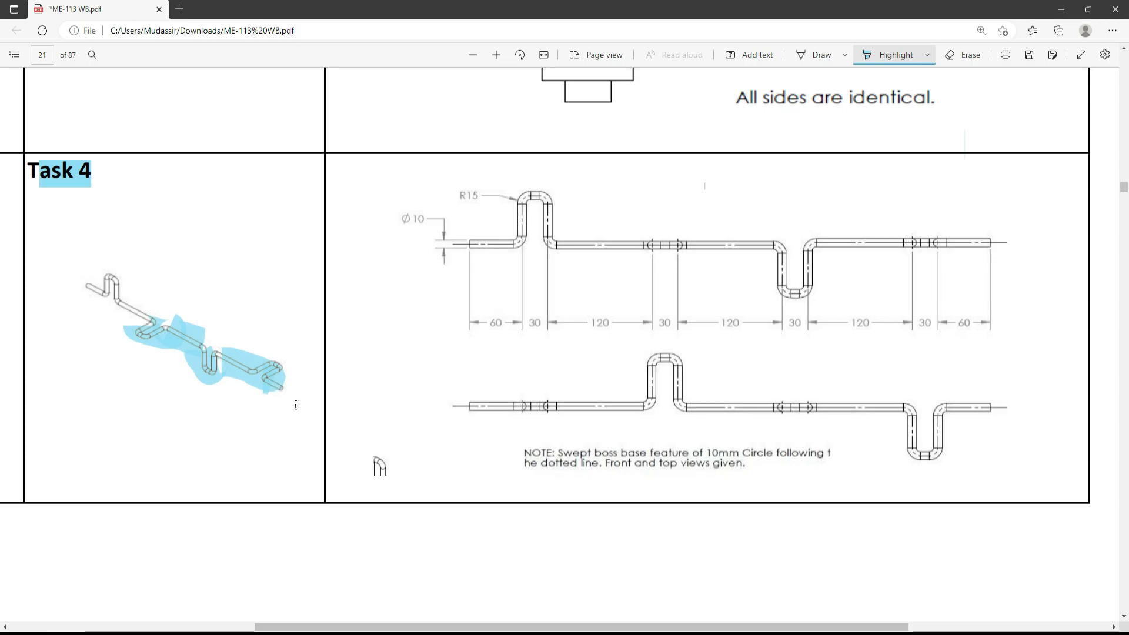
pyautogui.hotkey('alt', 'Tab')
pyautogui.moveTo(533, 434)
pyautogui.mouseDown(button='middle')
pyautogui.moveTo(560, 467)
pyautogui.moveTo(608, 430)
pyautogui.mouseUp(button='middle')
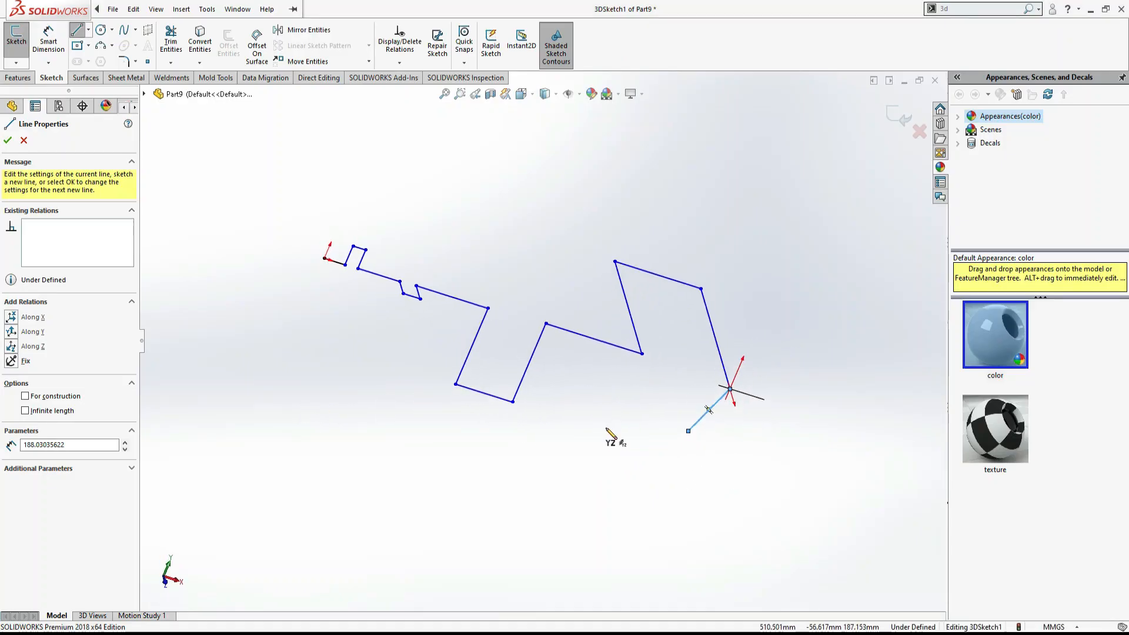
pyautogui.click(729, 389)
pyautogui.press('Escape')
# - Select the last line segment of the 3D sketch chain and delete it
pyautogui.moveTo(670, 323)
pyautogui.mouseDown(button='middle')
pyautogui.moveTo(616, 391)
pyautogui.moveTo(546, 386)
pyautogui.moveTo(479, 403)
pyautogui.moveTo(558, 394)
pyautogui.mouseUp(button='middle')
pyautogui.hotkey('ctrl', '7')
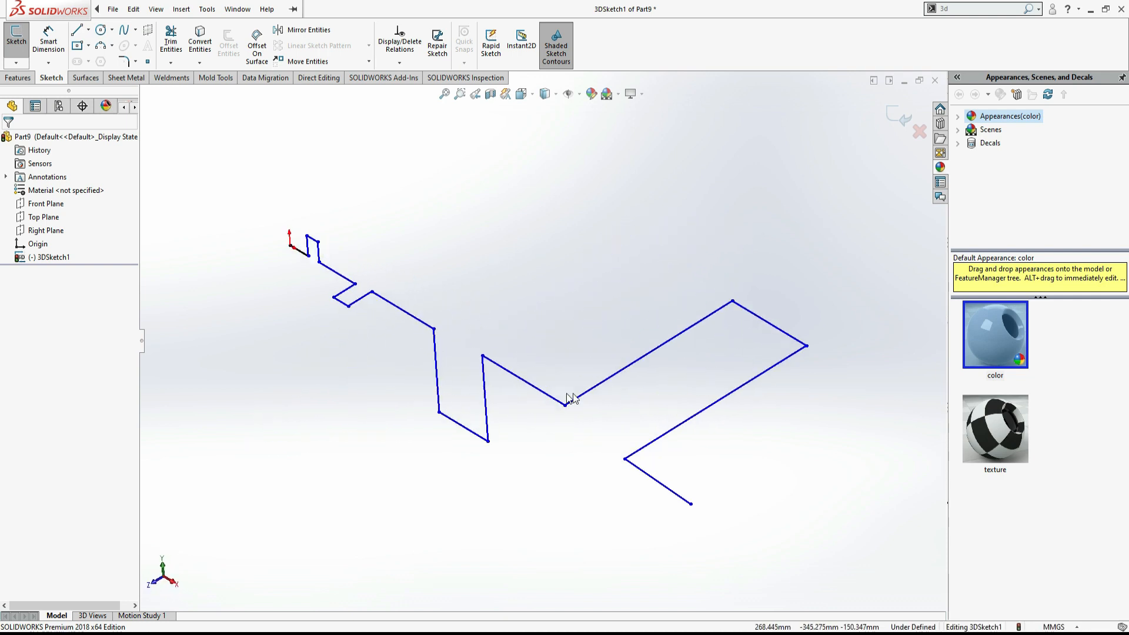
pyautogui.moveTo(666, 498)
pyautogui.mouseDown(button='middle')
pyautogui.moveTo(698, 492)
pyautogui.moveTo(669, 479)
pyautogui.moveTo(626, 490)
pyautogui.moveTo(610, 526)
pyautogui.moveTo(662, 448)
pyautogui.moveTo(715, 417)
pyautogui.moveTo(726, 441)
pyautogui.moveTo(665, 352)
pyautogui.mouseUp(button='middle')
pyautogui.click(656, 355)
pyautogui.press('Delete')
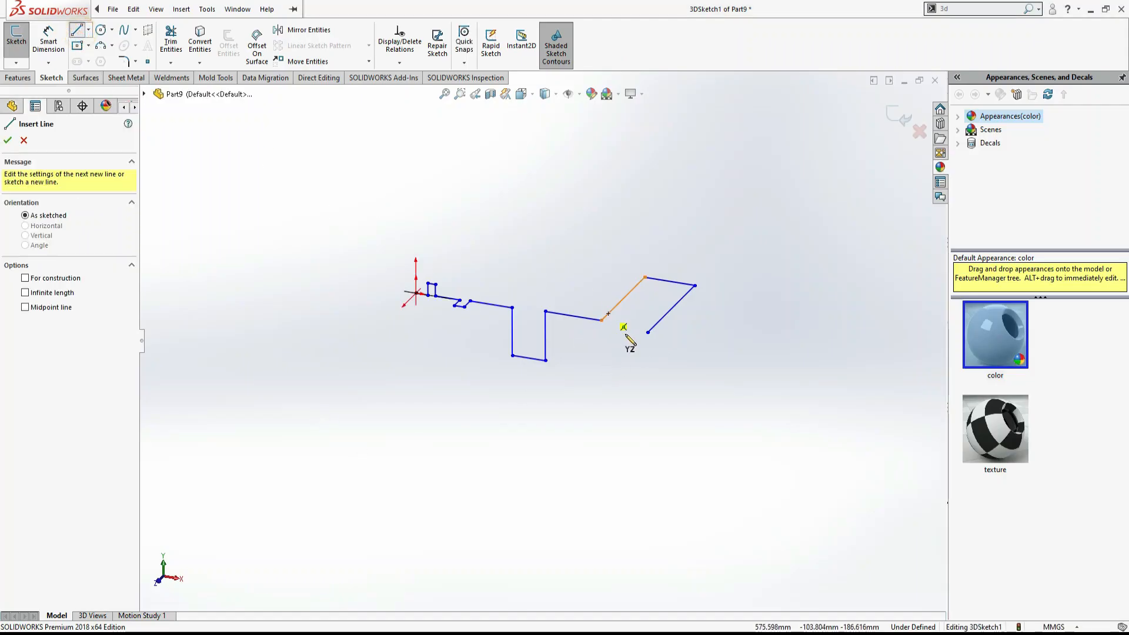
# - Sketch a replacement segment about 140 mm along X from the chain's end and exit the Line tool
pyautogui.click(648, 332)
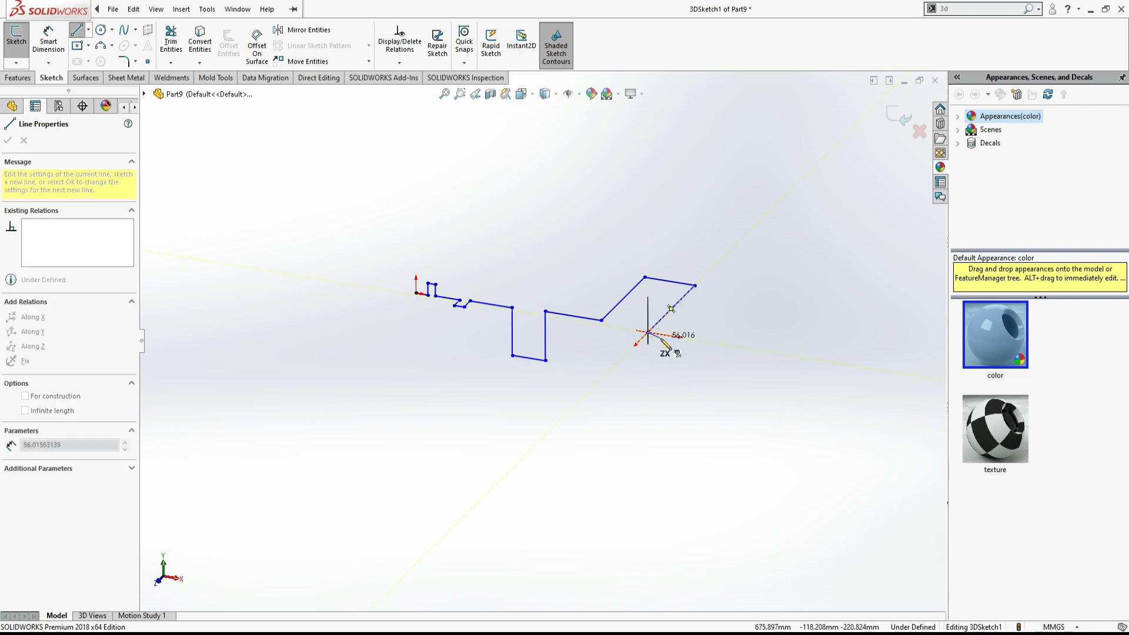
pyautogui.click(694, 340)
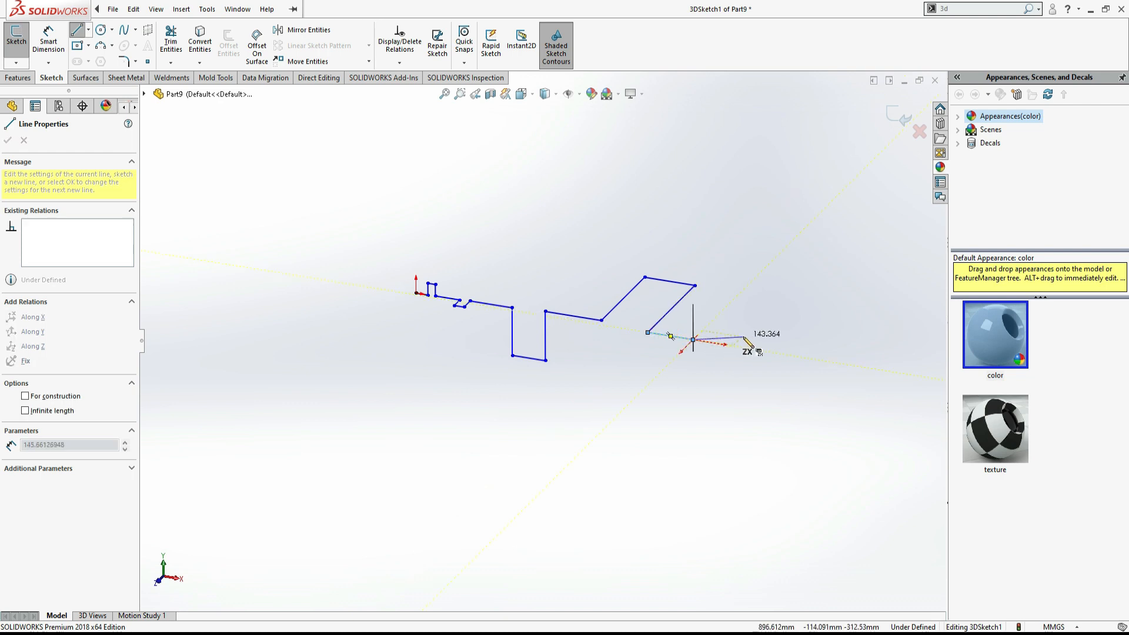
pyautogui.press('Escape')
pyautogui.moveTo(558, 420)
pyautogui.mouseDown(button='middle')
pyautogui.moveTo(569, 504)
pyautogui.moveTo(449, 511)
pyautogui.moveTo(451, 547)
pyautogui.moveTo(486, 550)
pyautogui.mouseUp(button='middle')
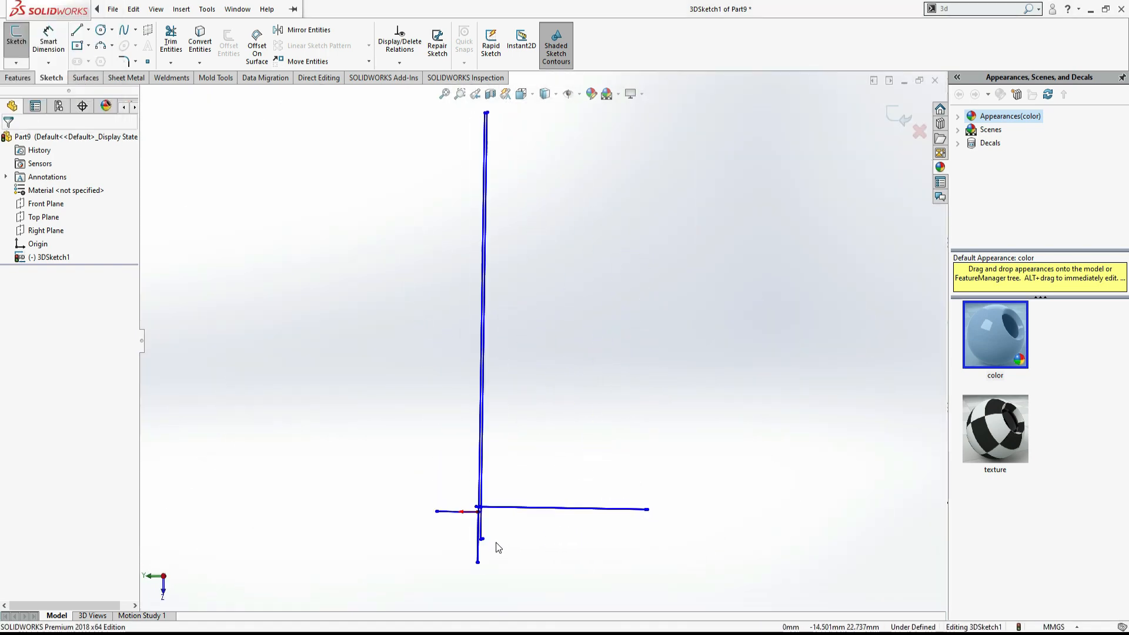
pyautogui.hotkey('ctrl', '7')
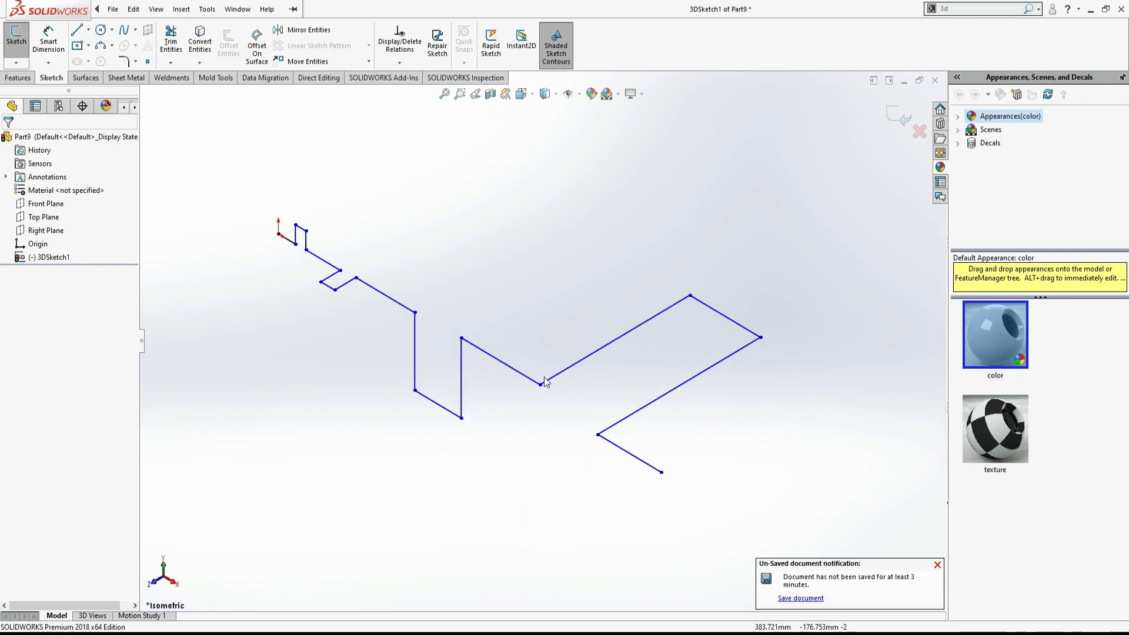
pyautogui.scroll(3, 544, 377)
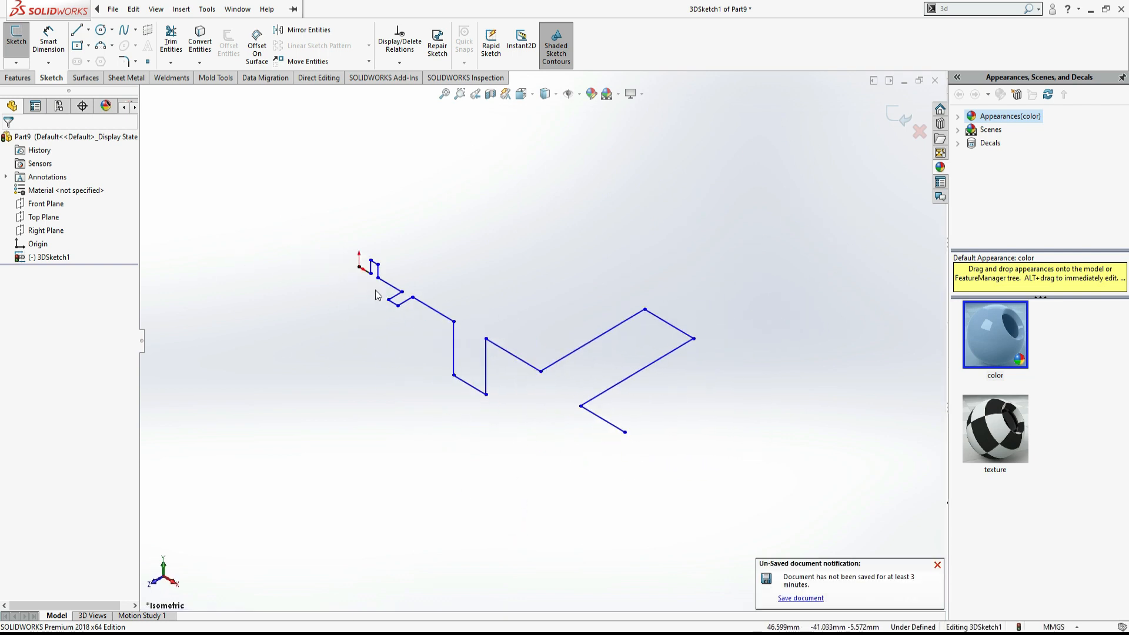
# - Orbit around the 3D sketch chain and compare its shape with the Task 4 drawing in the PDF
pyautogui.scroll(-5, 355, 273)
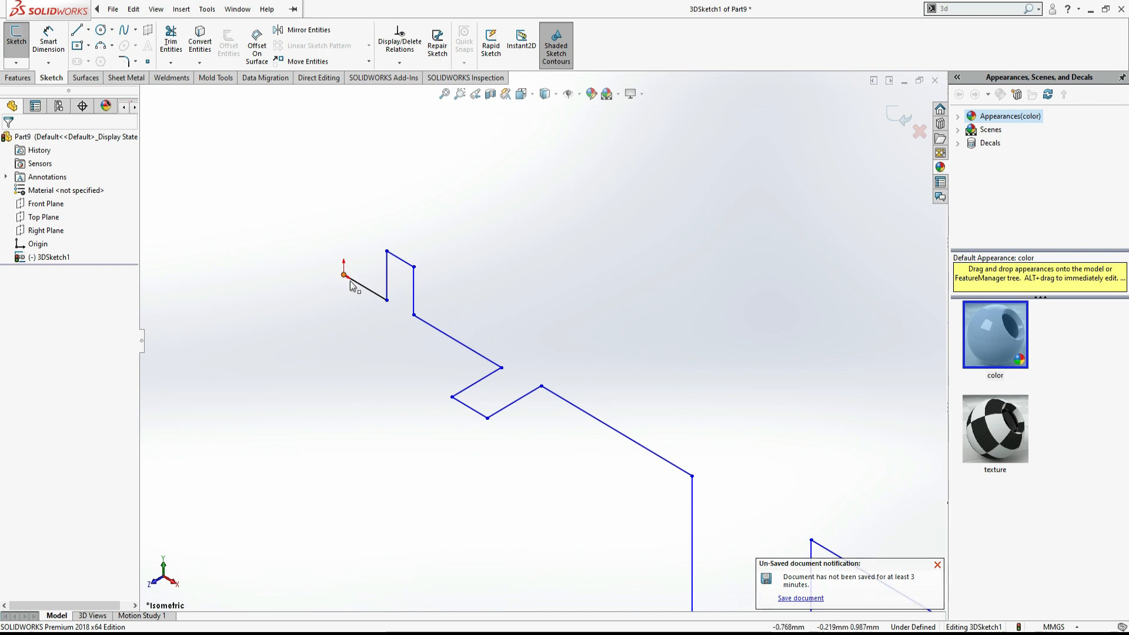
pyautogui.scroll(4, 406, 270)
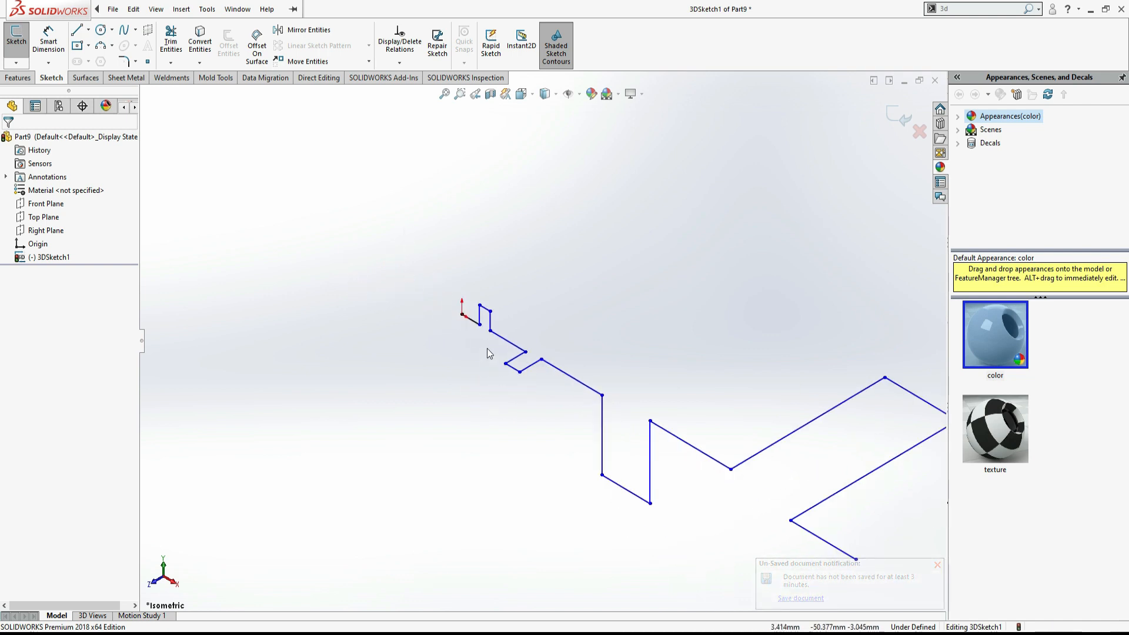
pyautogui.scroll(1, 700, 479)
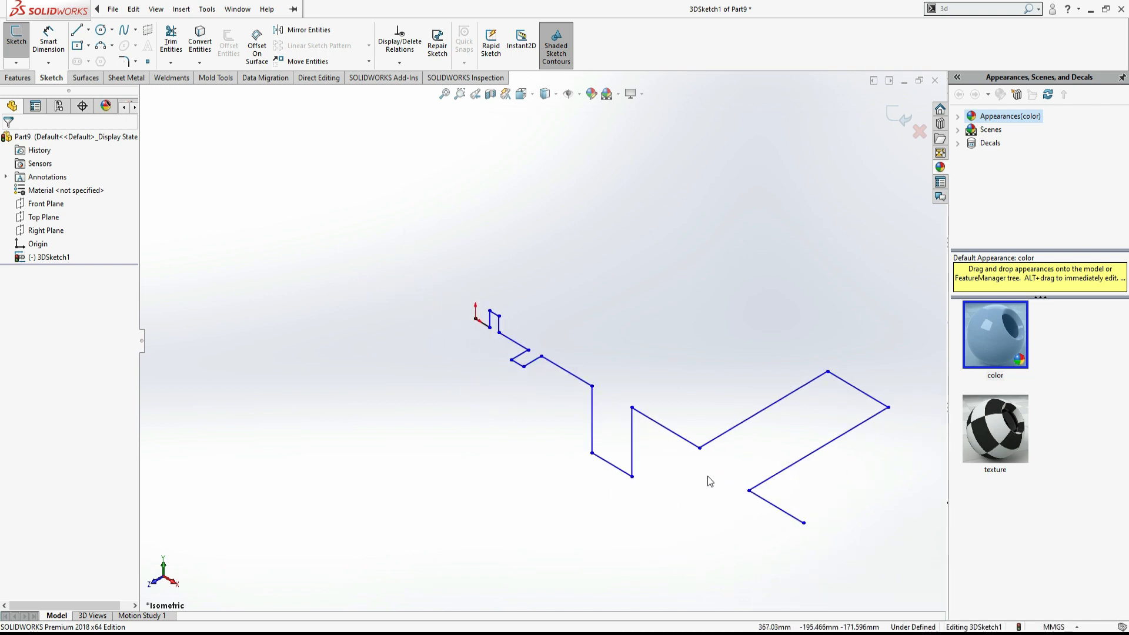
pyautogui.moveTo(906, 501)
pyautogui.mouseDown(button='middle')
pyautogui.moveTo(978, 462)
pyautogui.moveTo(945, 469)
pyautogui.moveTo(942, 451)
pyautogui.moveTo(854, 459)
pyautogui.moveTo(870, 435)
pyautogui.moveTo(802, 453)
pyautogui.mouseUp(button='middle')
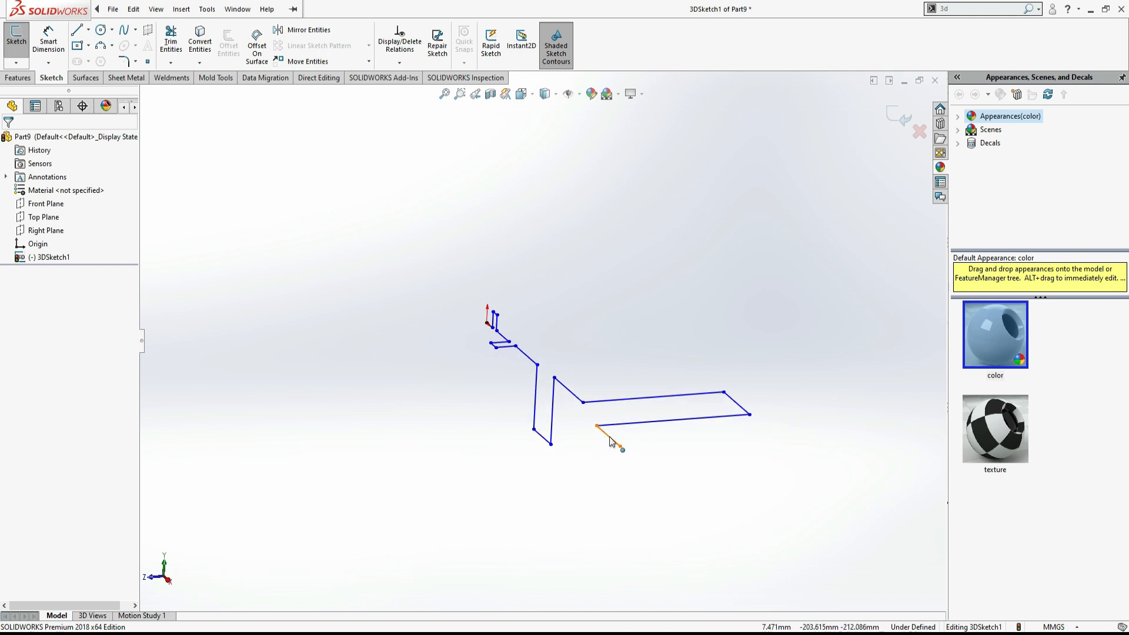
pyautogui.moveTo(577, 446)
pyautogui.mouseDown(button='middle')
pyautogui.moveTo(476, 467)
pyautogui.moveTo(643, 461)
pyautogui.moveTo(671, 484)
pyautogui.moveTo(643, 531)
pyautogui.moveTo(607, 524)
pyautogui.mouseUp(button='middle')
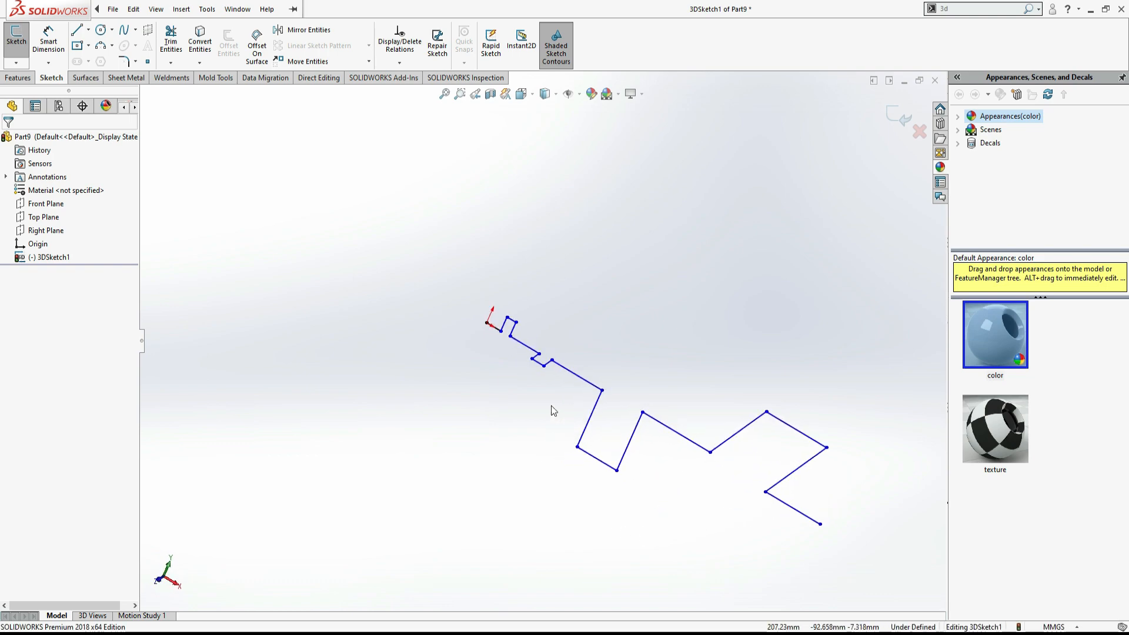
pyautogui.hotkey('alt', 'Tab')
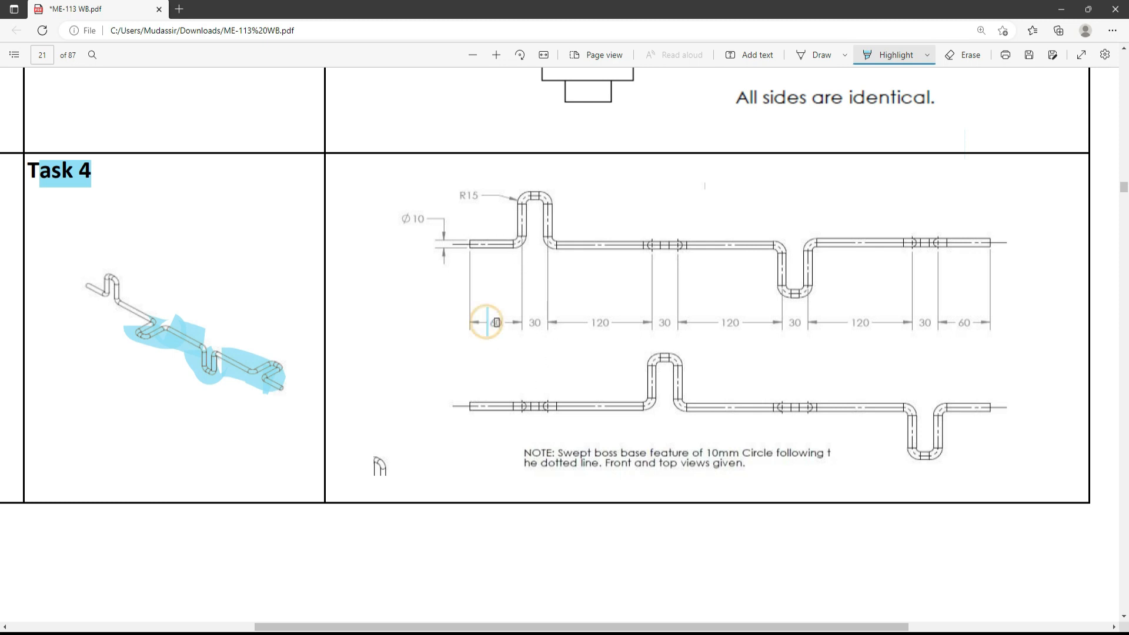
pyautogui.hotkey('alt', 'Tab')
# - Dimension the first segment of the chain from the origin as 60 mm with Smart Dimension
pyautogui.click(49, 41)
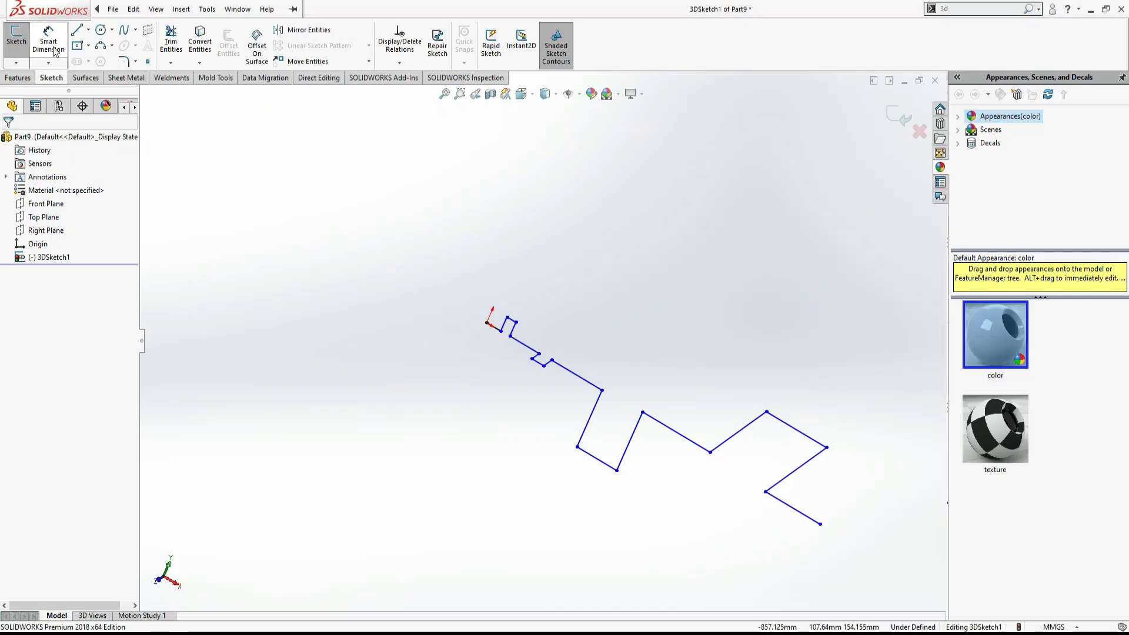
pyautogui.scroll(-5, 463, 282)
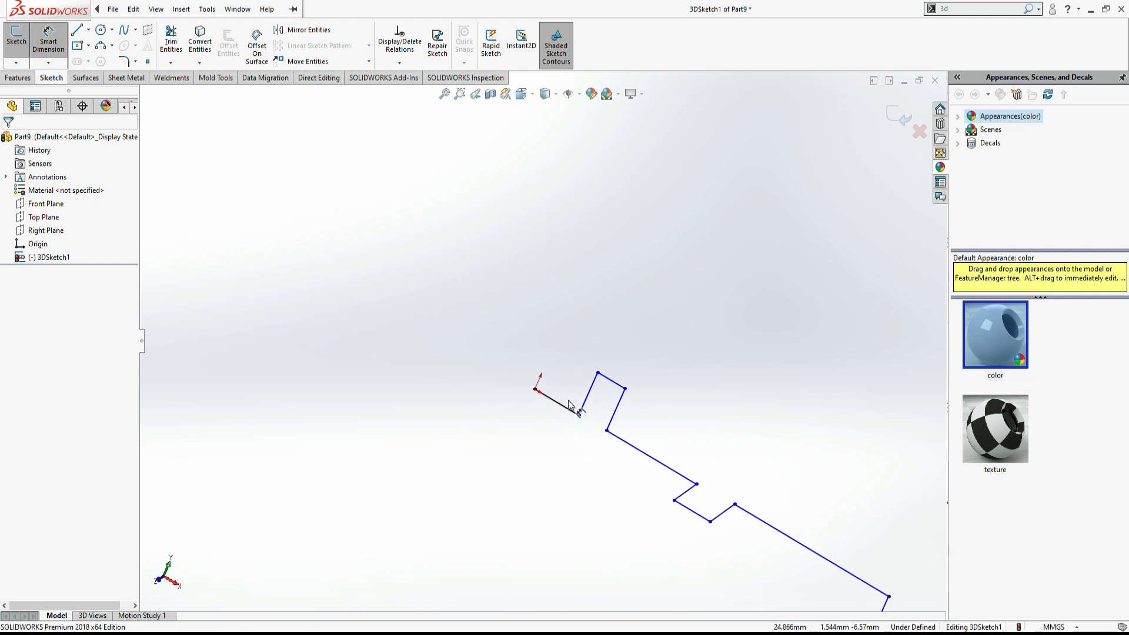
pyautogui.click(565, 410)
pyautogui.click(534, 415)
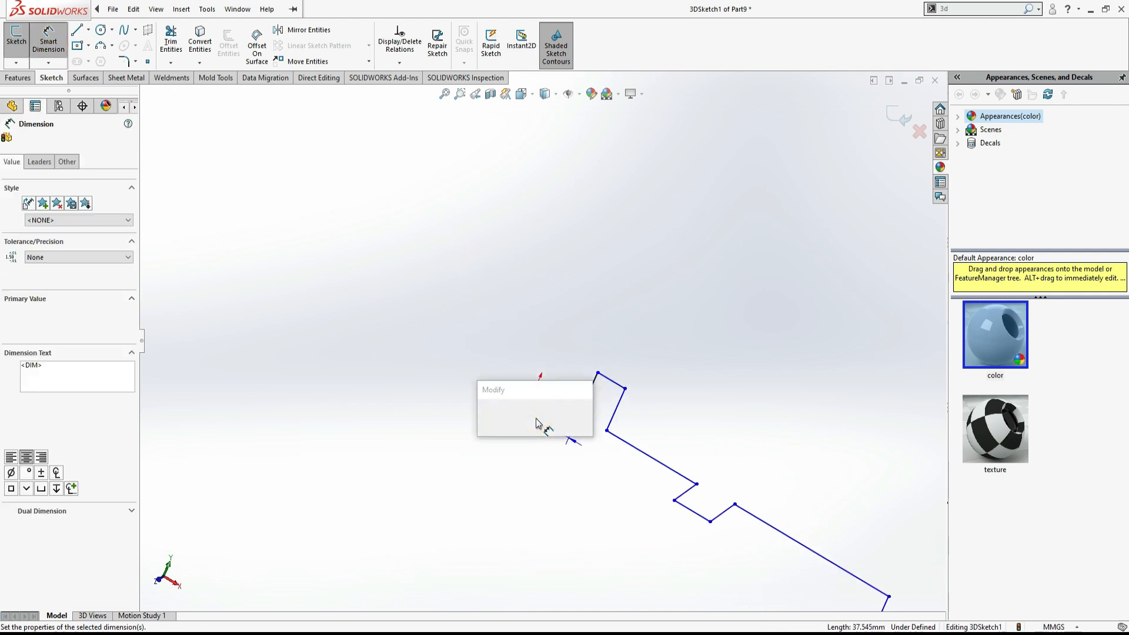
pyautogui.write('60')
pyautogui.press('Return')
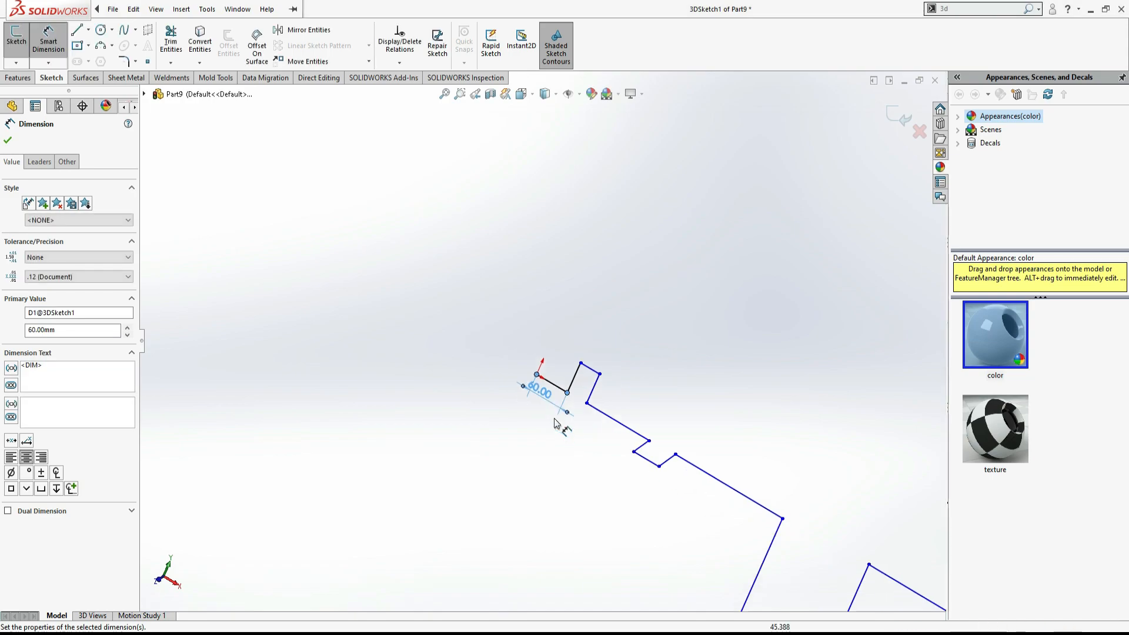
# - Dimension the following vertical segment as 60 mm after checking the drawing
pyautogui.hotkey('alt', 'Tab')
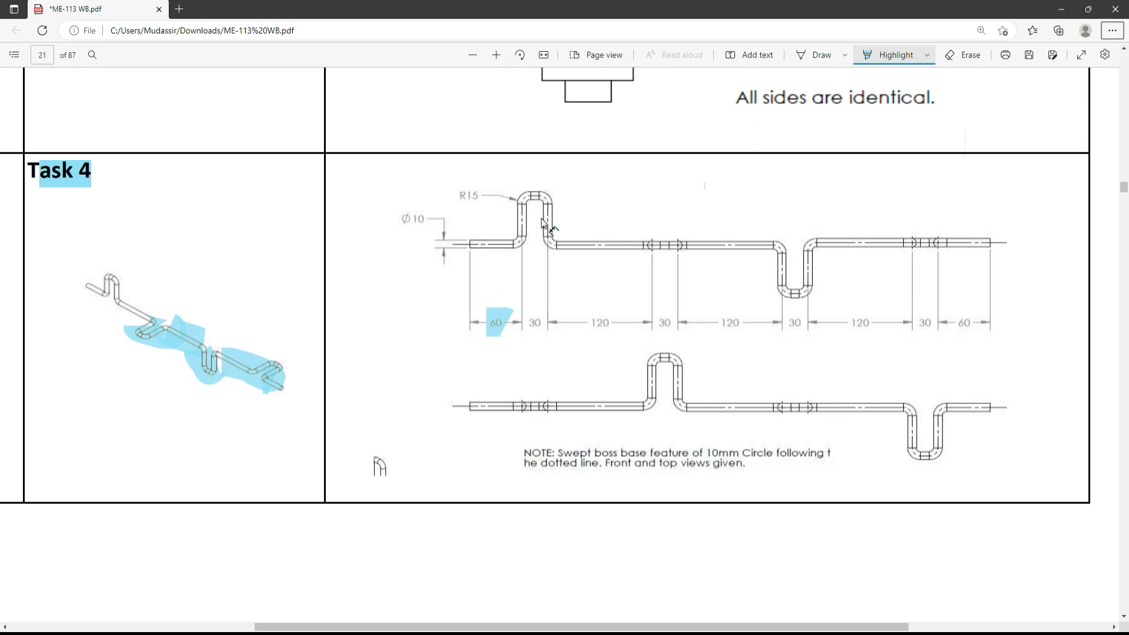
pyautogui.hotkey('alt', 'Tab')
pyautogui.click(570, 375)
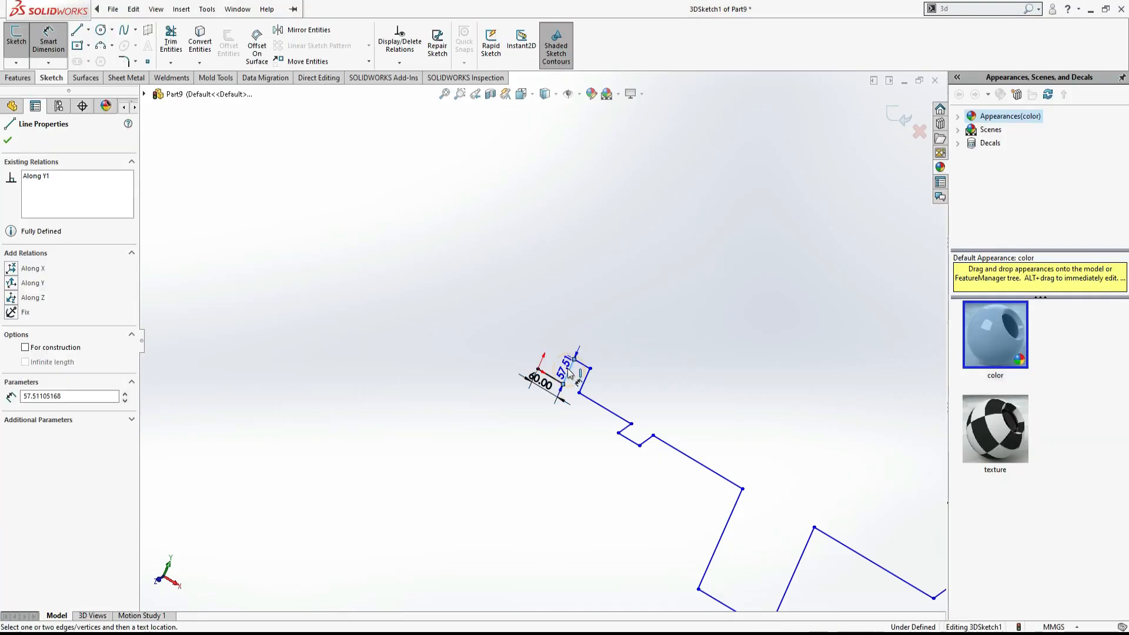
pyautogui.click(568, 373)
pyautogui.write('60')
pyautogui.press('Return')
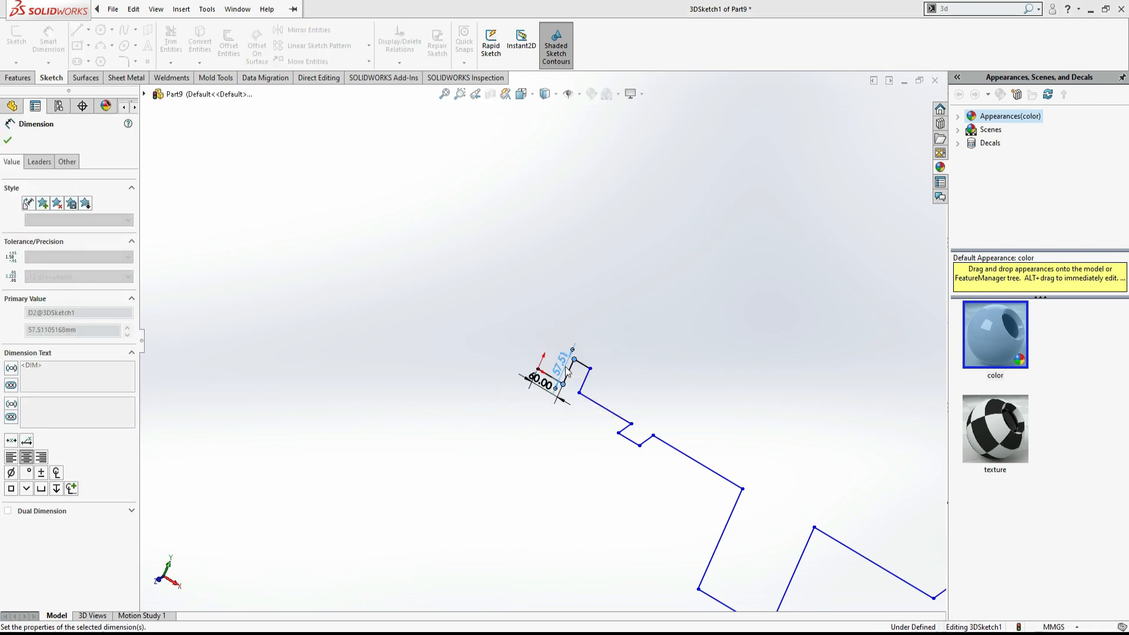
# - Dimension the next short segment at the top of the bend as 30 mm
pyautogui.click(589, 360)
pyautogui.click(589, 358)
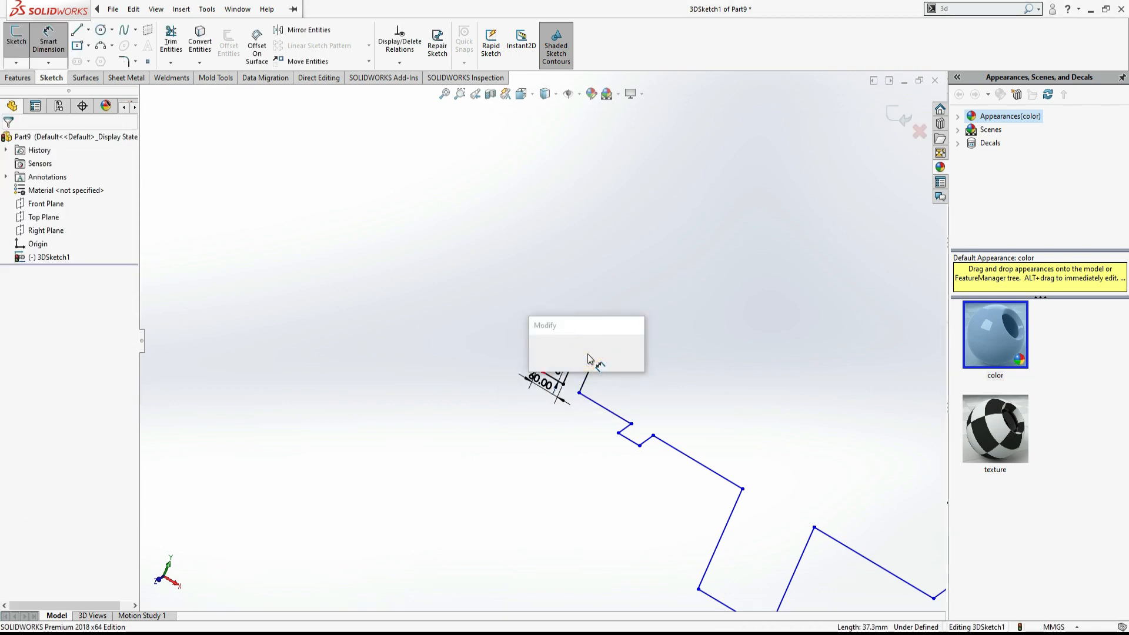
pyautogui.write('30')
pyautogui.press('Return')
# - Highlight the 30 dimension in the PDF drawing to mark it as done
pyautogui.hotkey('alt', 'Tab')
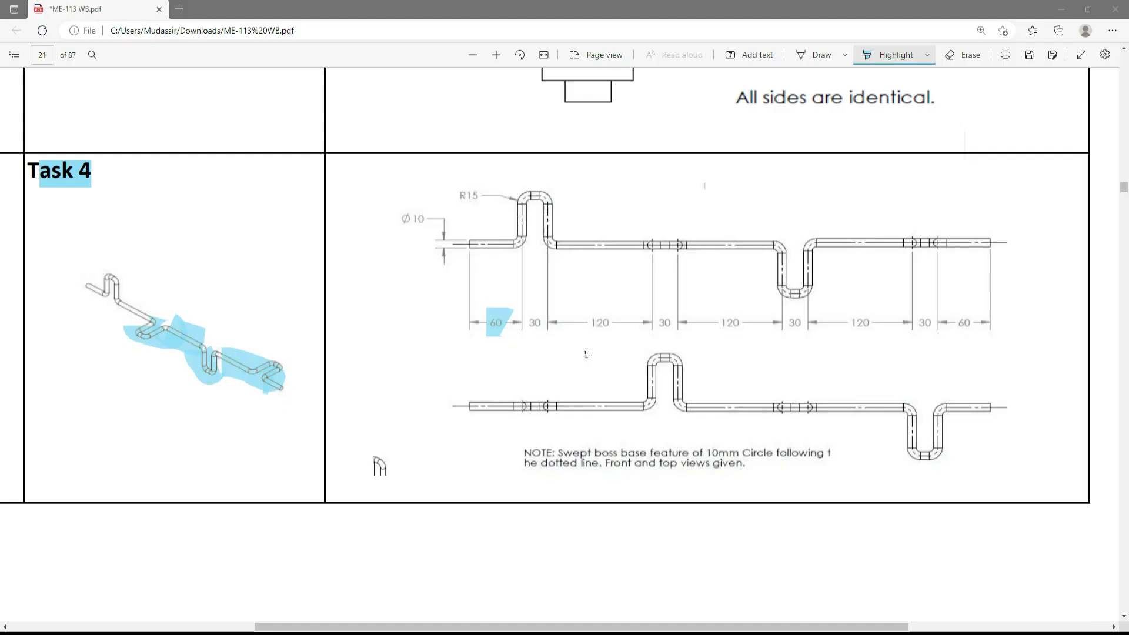
pyautogui.moveTo(528, 323); pyautogui.dragTo(622, 325)
pyautogui.hotkey('alt', 'Tab')
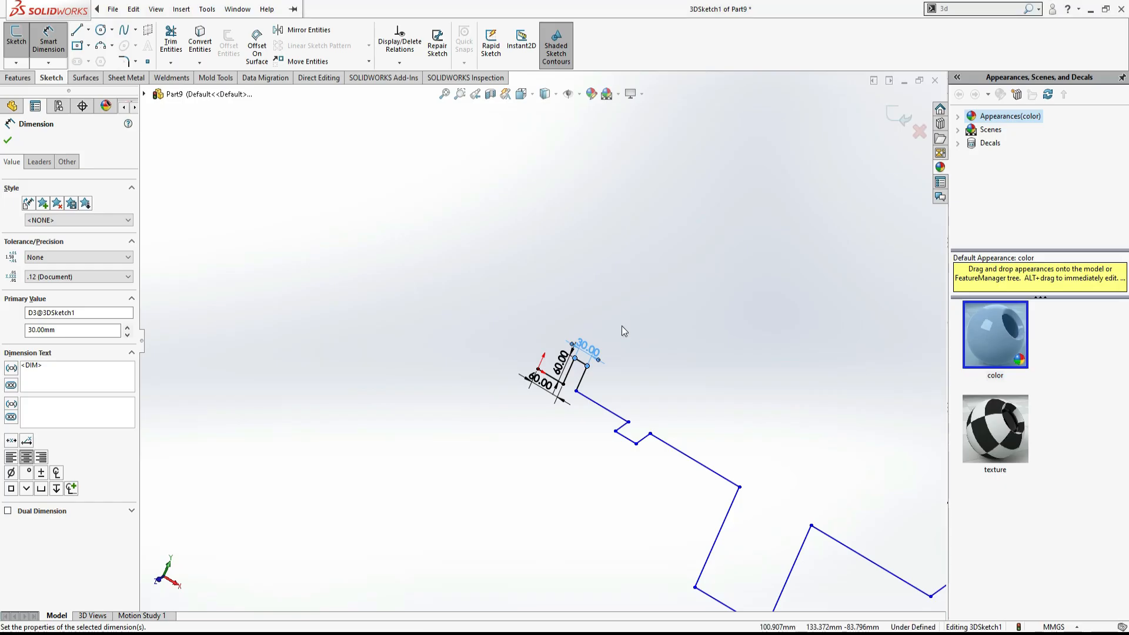
# - Dimension the long segment after the first bend as 120 mm
pyautogui.click(612, 416)
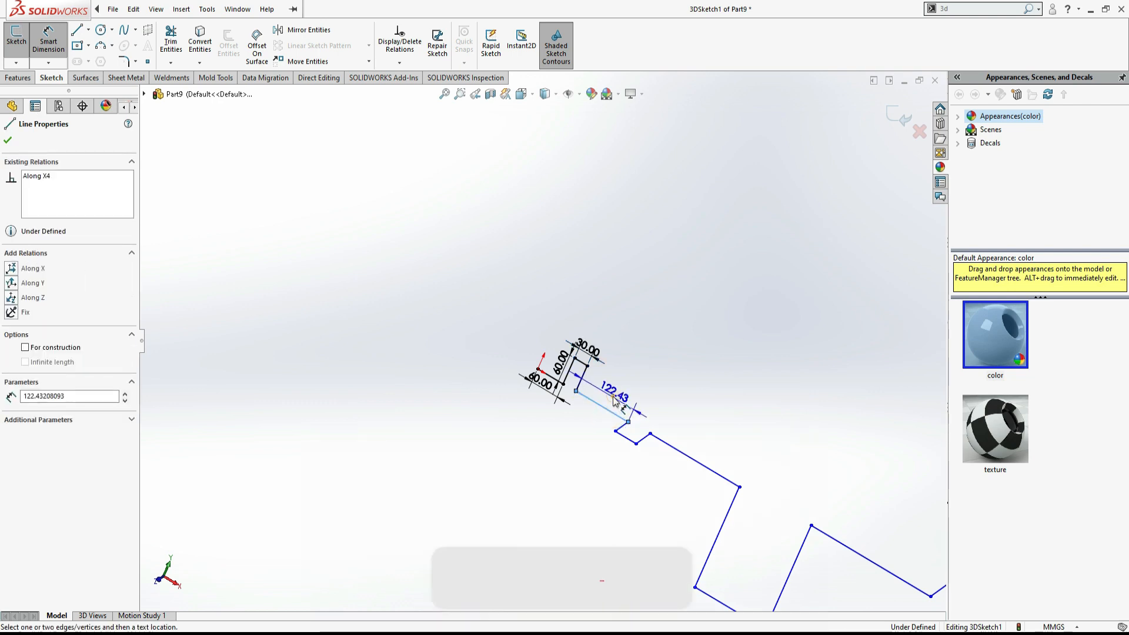
pyautogui.click(613, 401)
pyautogui.press('Return')
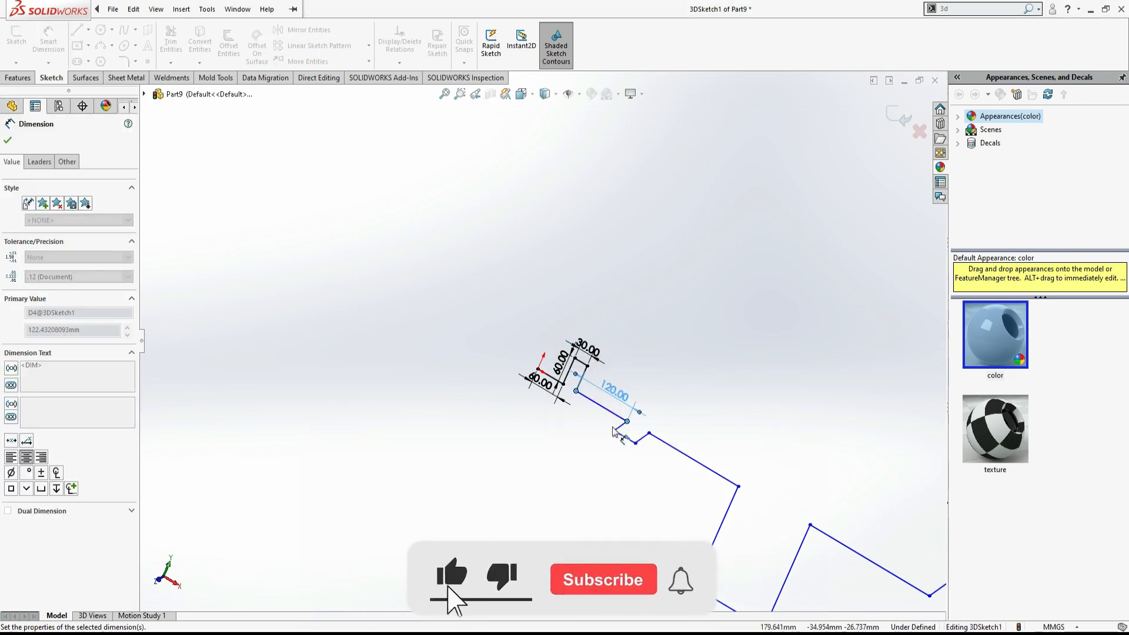
# - Dimension the next short segment as 30 mm
pyautogui.click(619, 434)
pyautogui.click(612, 458)
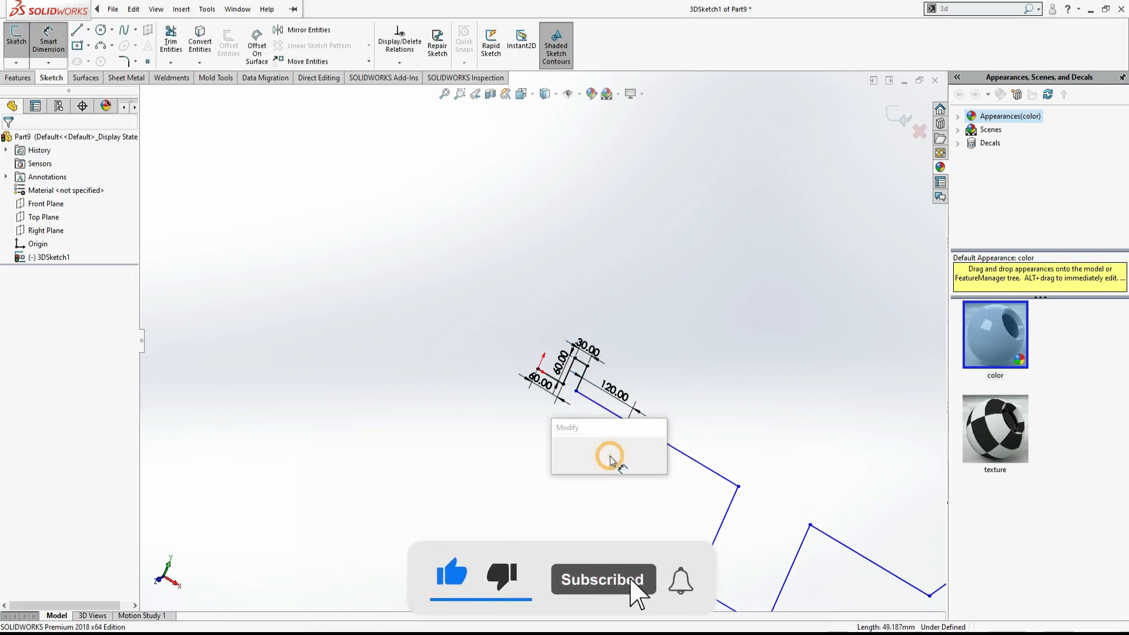
pyautogui.write('30')
pyautogui.press('Return')
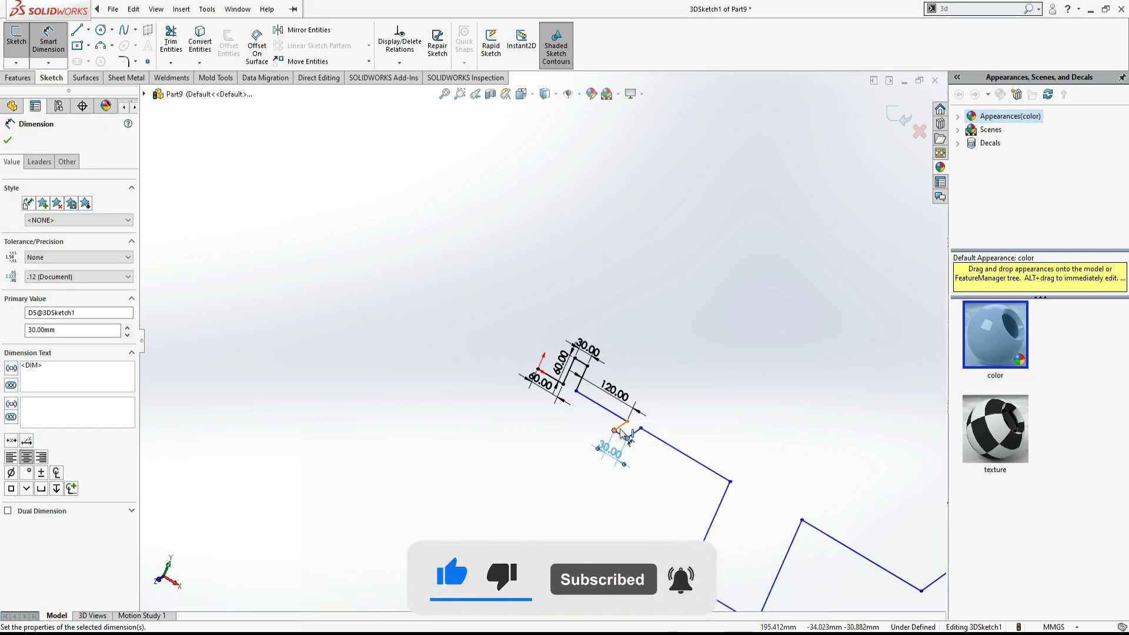
# - Dimension the following Z-direction segment as 60 mm
pyautogui.click(616, 431)
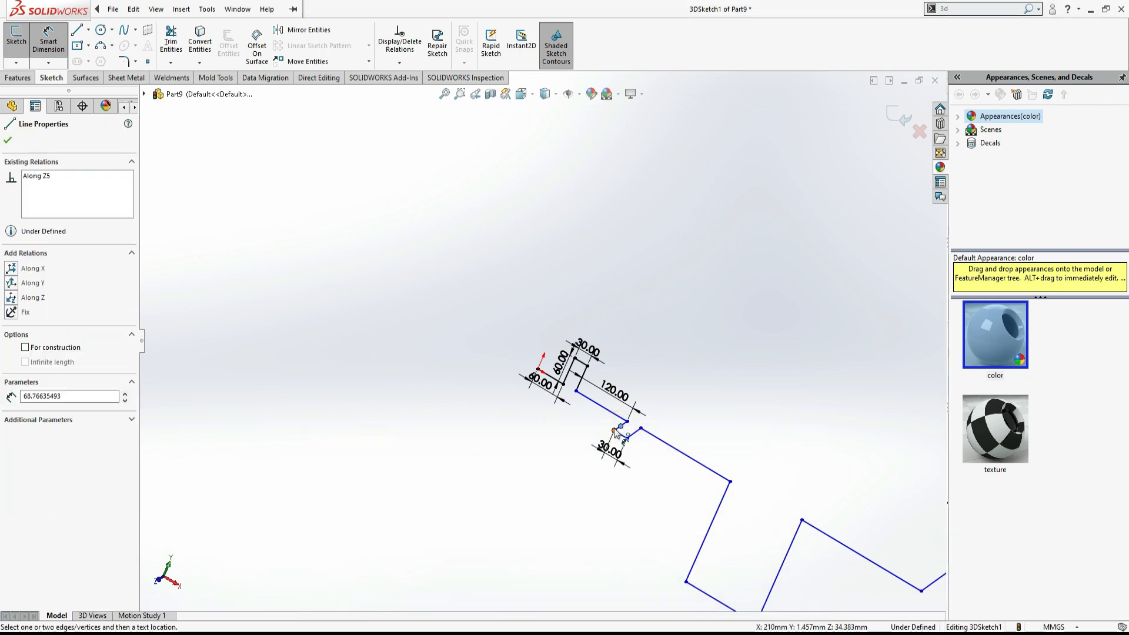
pyautogui.click(683, 383)
pyautogui.moveTo(683, 383); pyautogui.dragTo(535, 470, button='middle')
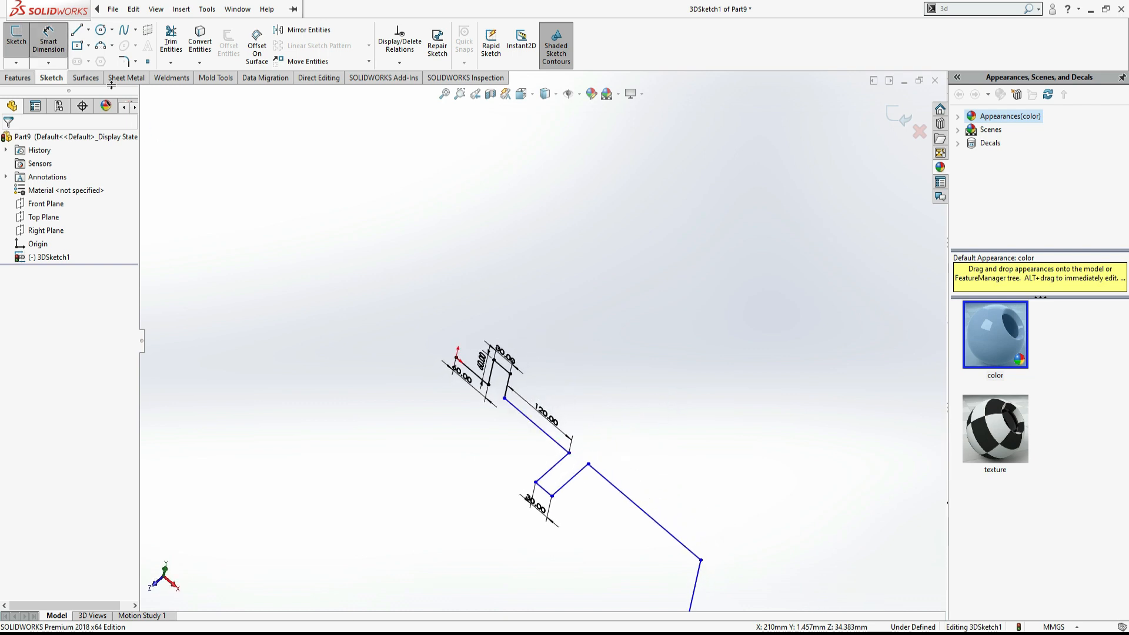
pyautogui.click(552, 465)
pyautogui.click(523, 454)
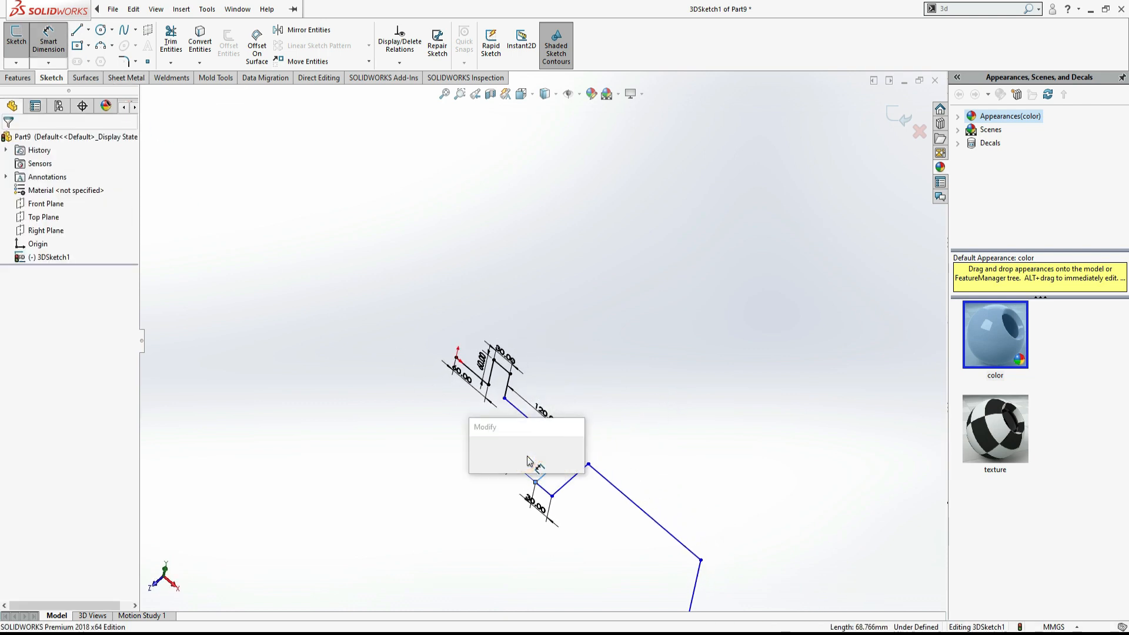
pyautogui.press('Return')
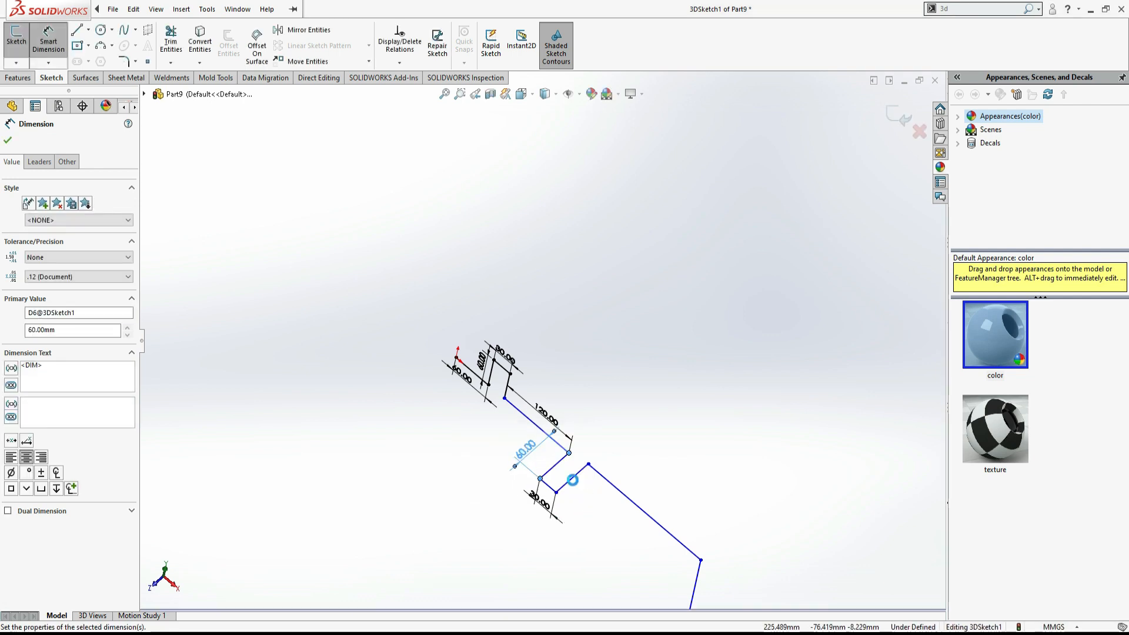
# - Dimension the next segment along the chain as 60 mm
pyautogui.click(573, 477)
pyautogui.click(580, 500)
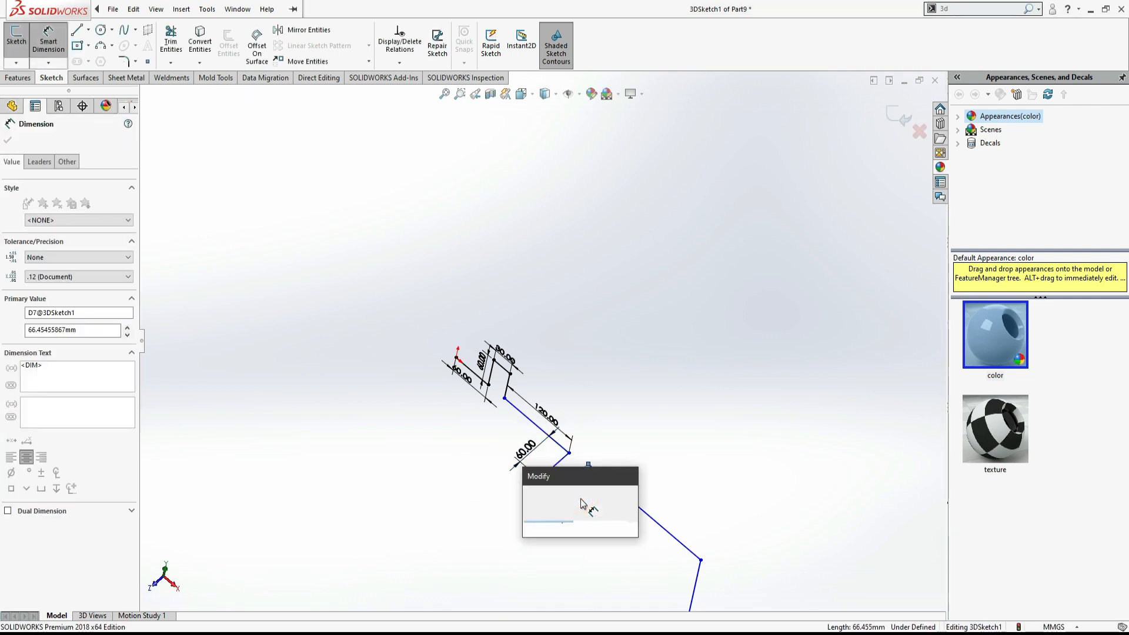
pyautogui.write('60')
pyautogui.press('Return')
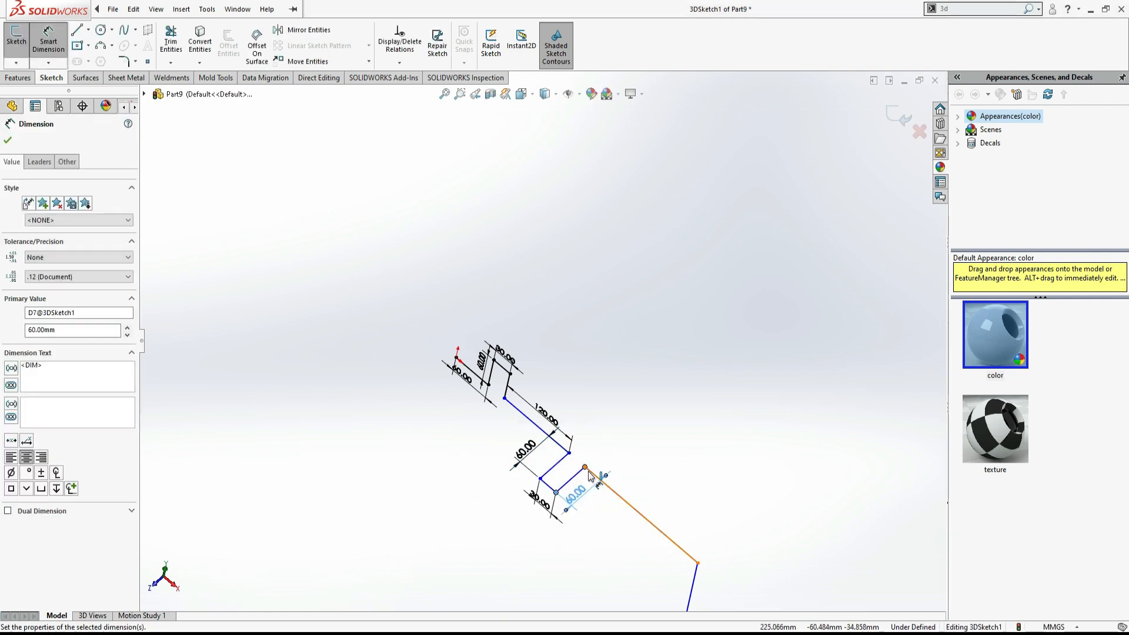
# - Dimension the following long segment as 120 mm after checking the drawing
pyautogui.hotkey('alt', 'Tab')
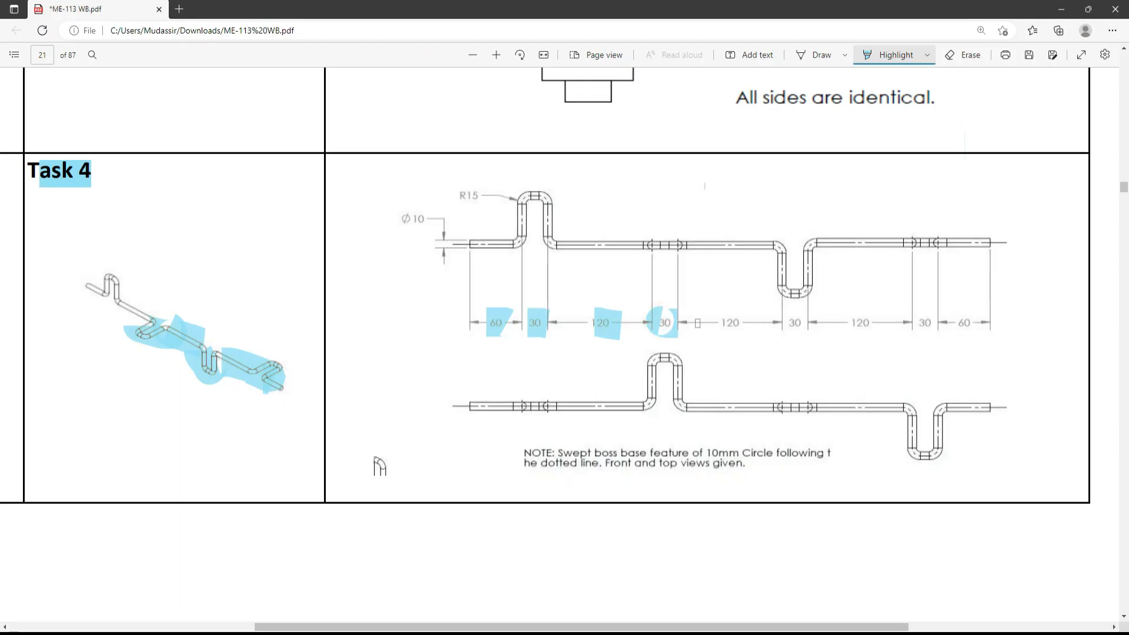
pyautogui.hotkey('alt', 'Tab')
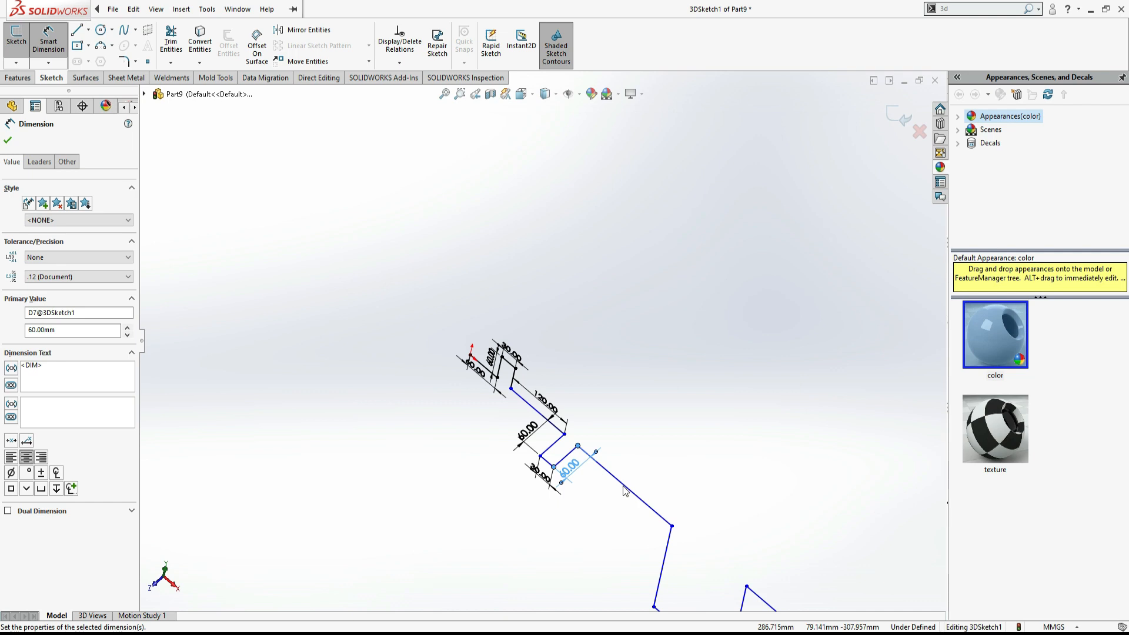
pyautogui.click(622, 486)
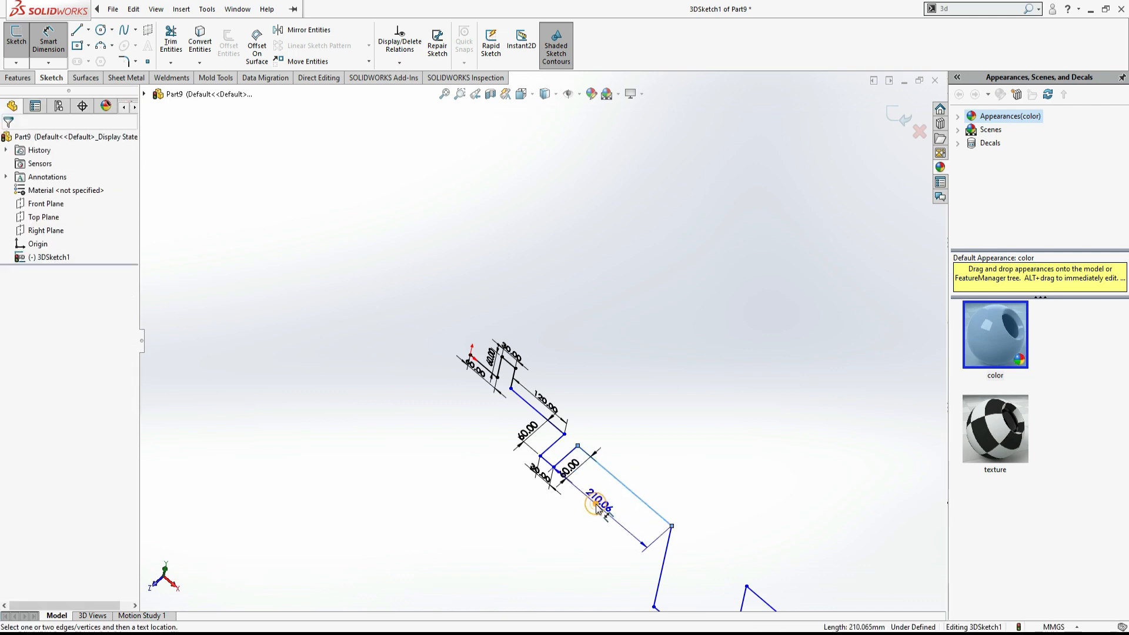
pyautogui.click(596, 505)
pyautogui.write('120')
pyautogui.press('Return')
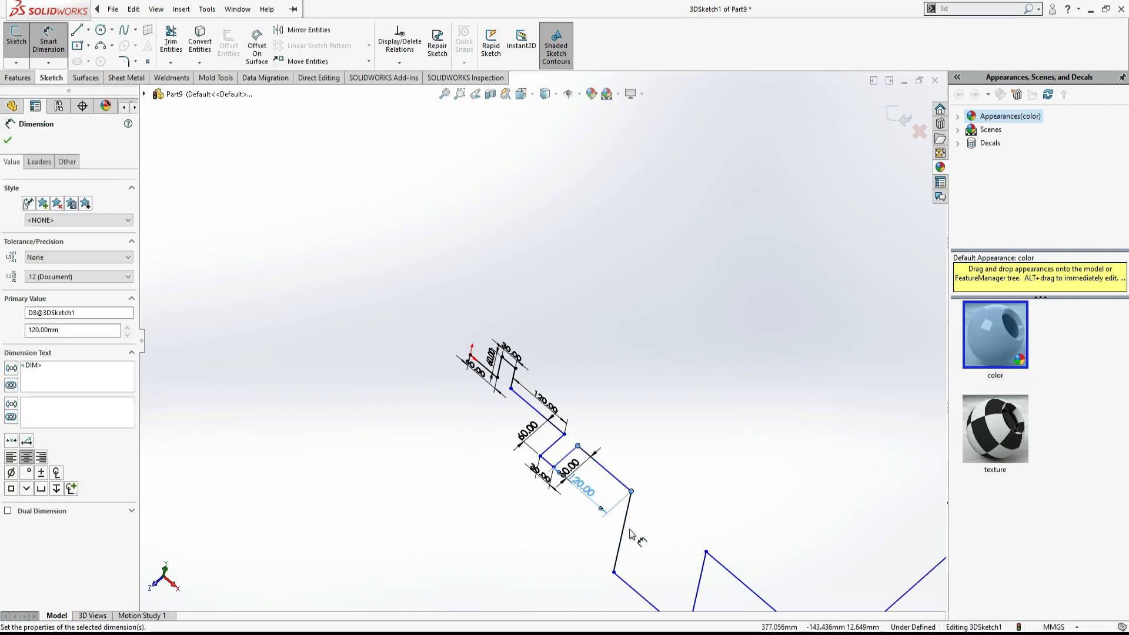
# - Highlight the second 120 dimension in the PDF drawing to mark it as done
pyautogui.scroll(3, 703, 494)
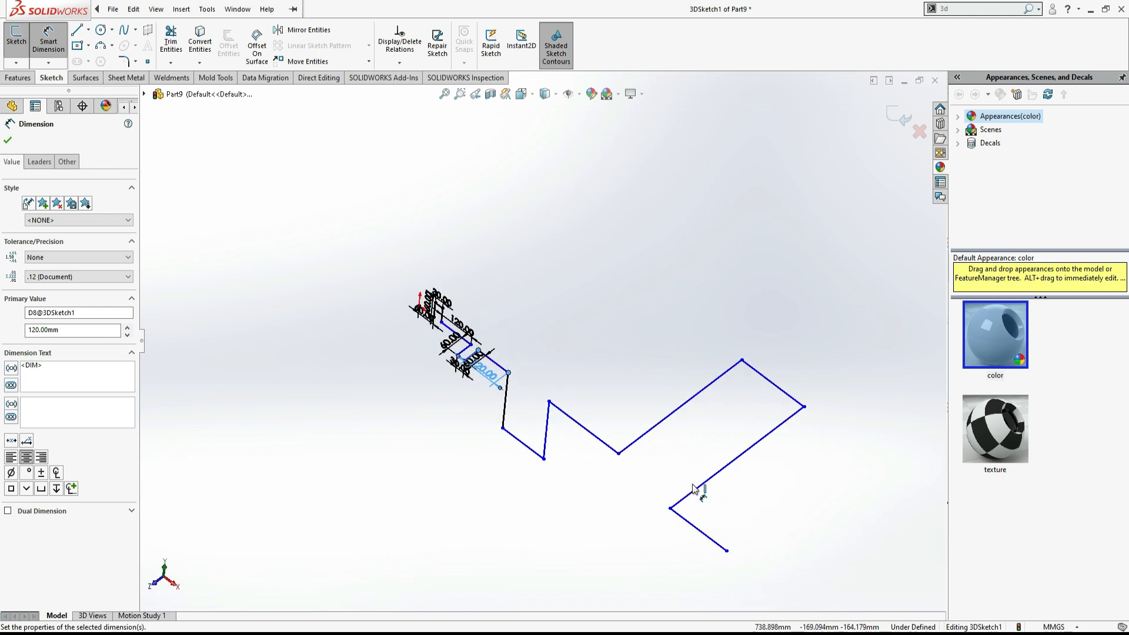
pyautogui.hotkey('alt', 'Tab')
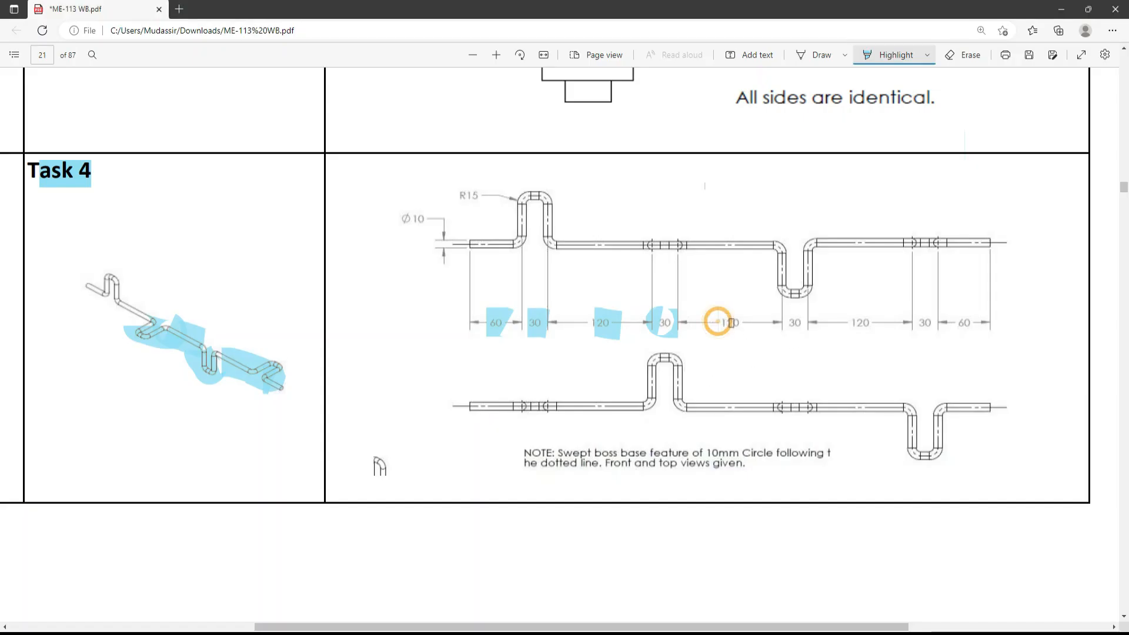
pyautogui.moveTo(731, 322); pyautogui.dragTo(749, 323)
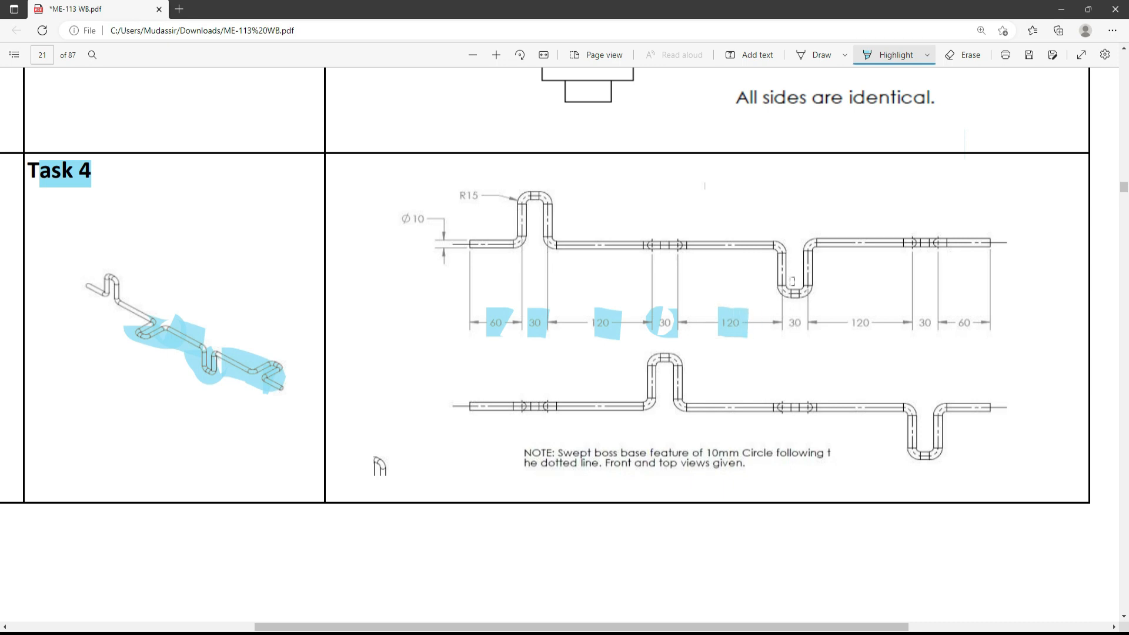
pyautogui.hotkey('alt', 'Tab')
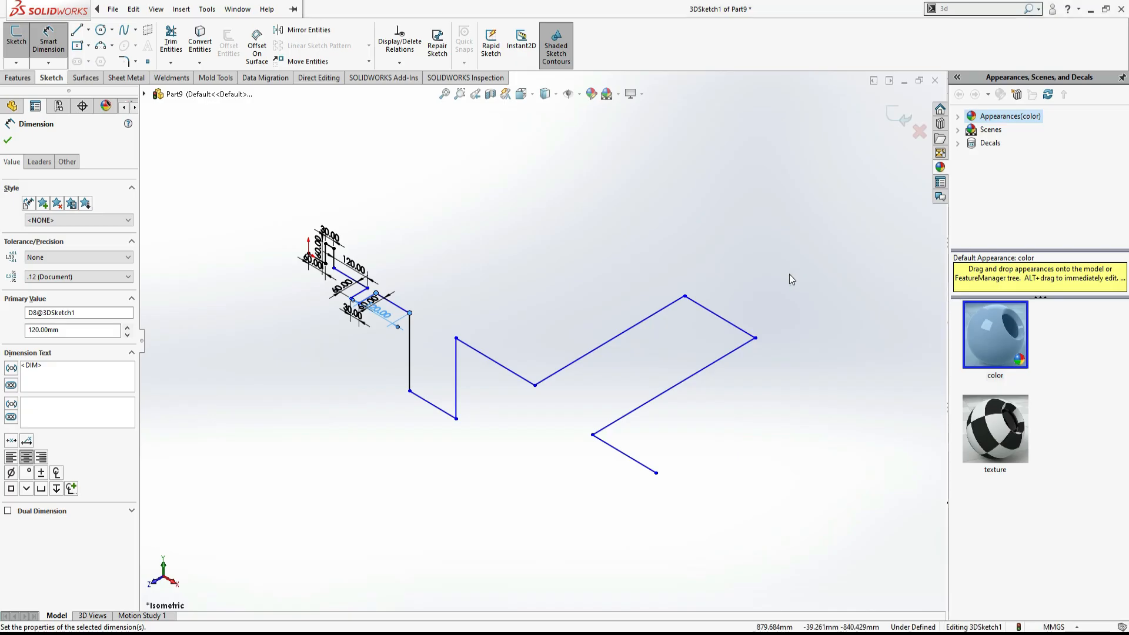
# - Dimension the vertical segment after the 120 mm segment as 60 mm
pyautogui.click(411, 350)
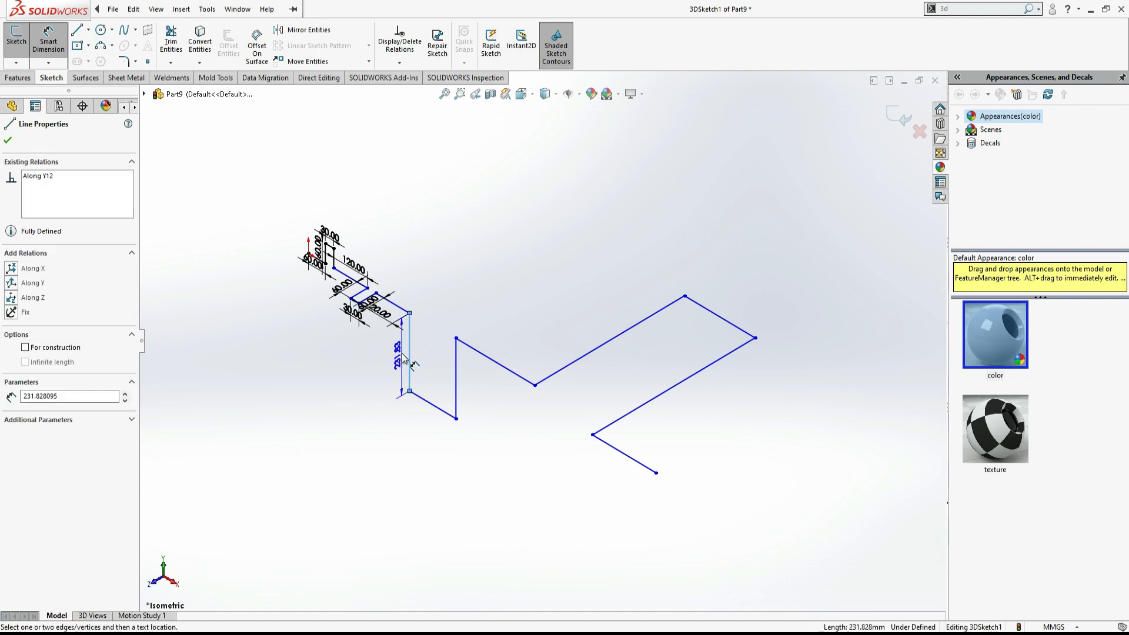
pyautogui.click(402, 353)
pyautogui.write('60')
pyautogui.press('Return')
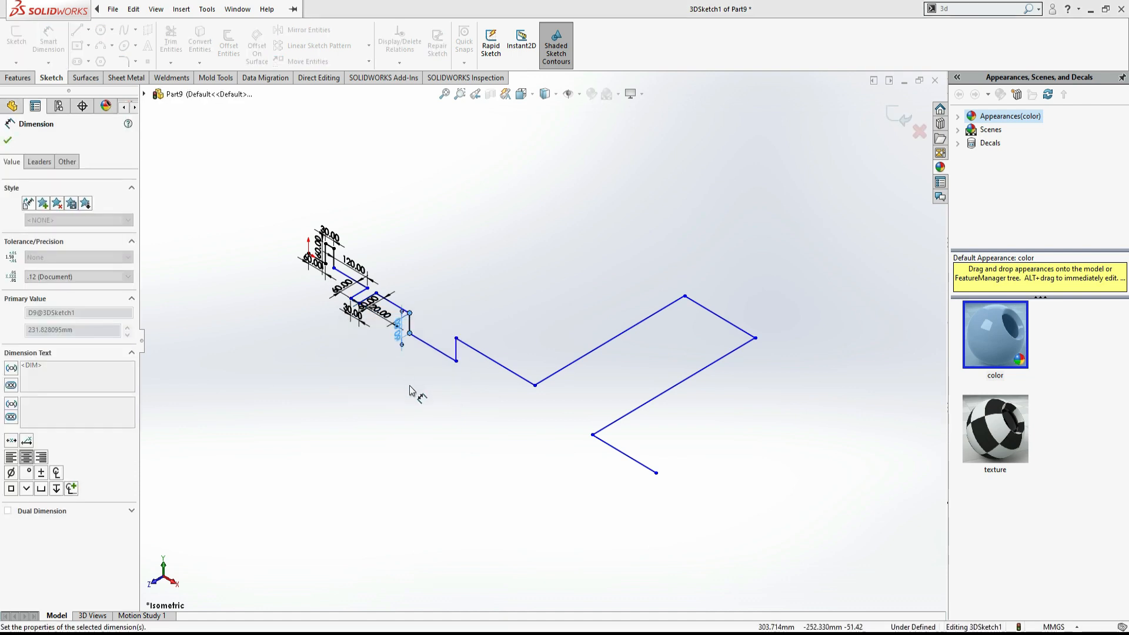
# - Dimension the next segment along the chain as 30 mm
pyautogui.click(430, 348)
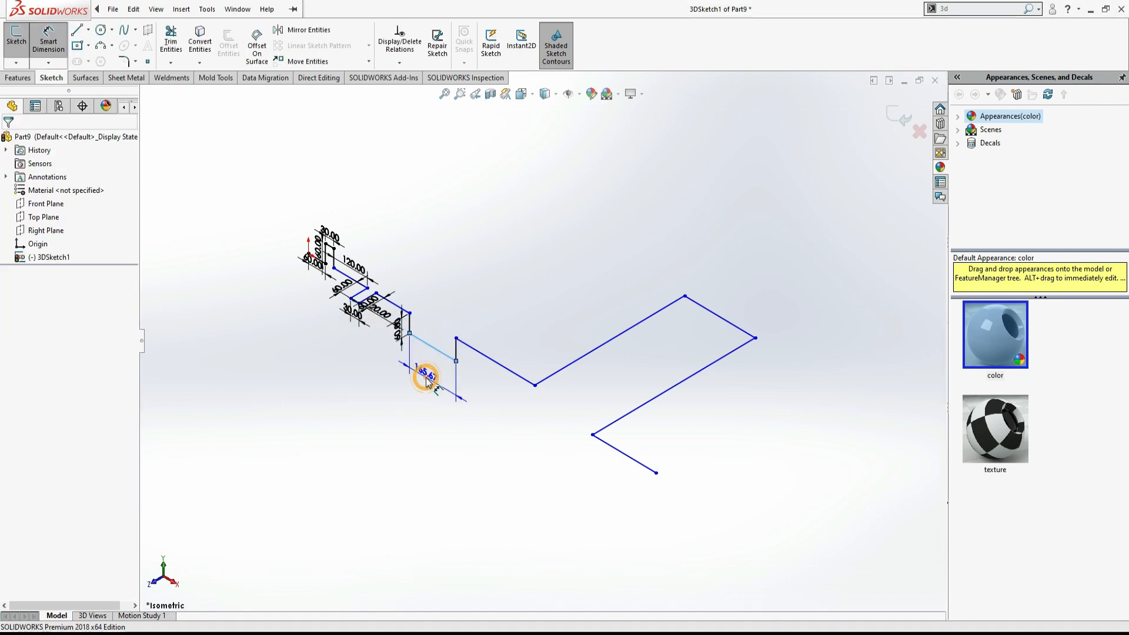
pyautogui.click(427, 383)
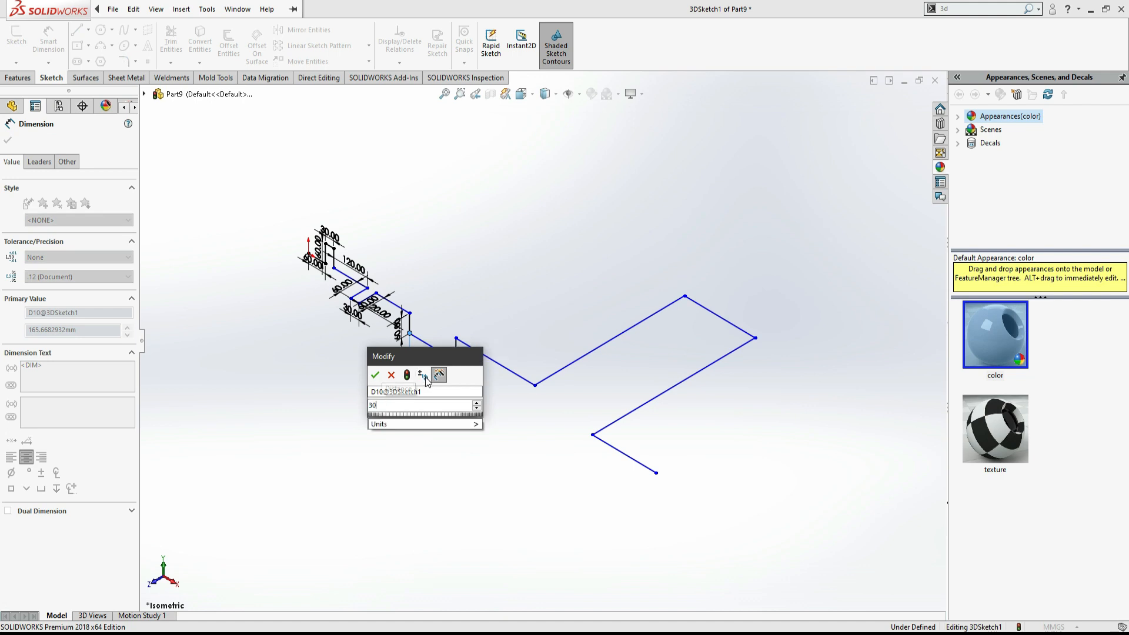
pyautogui.press('Return')
# - Dimension the following vertical segment as 60 mm
pyautogui.click(418, 328)
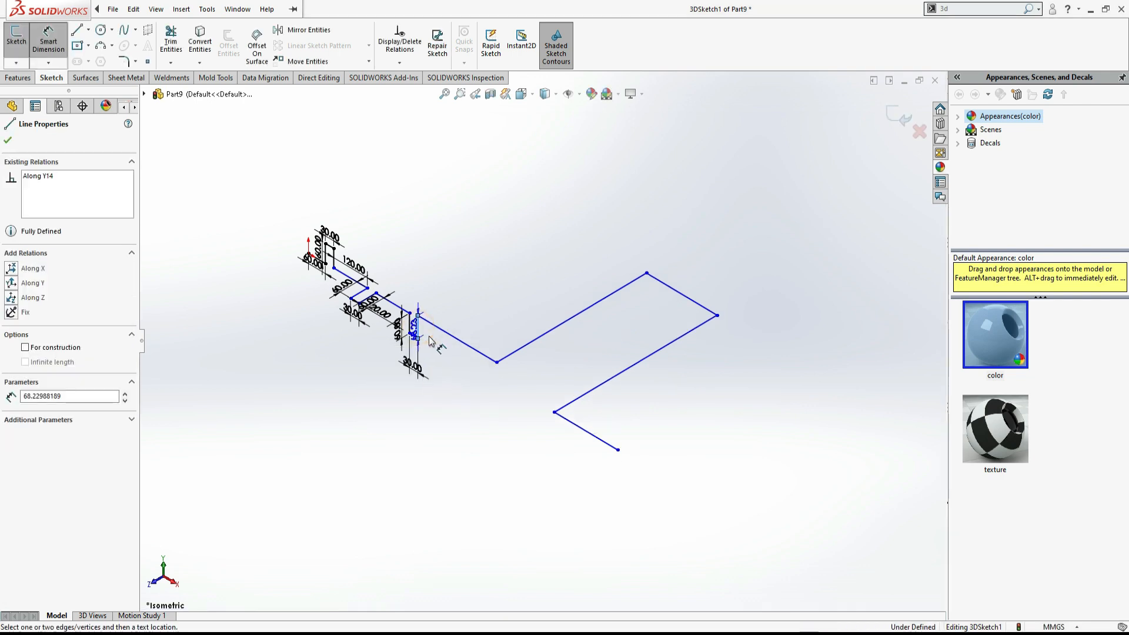
pyautogui.click(435, 356)
pyautogui.write('60')
pyautogui.press('Return')
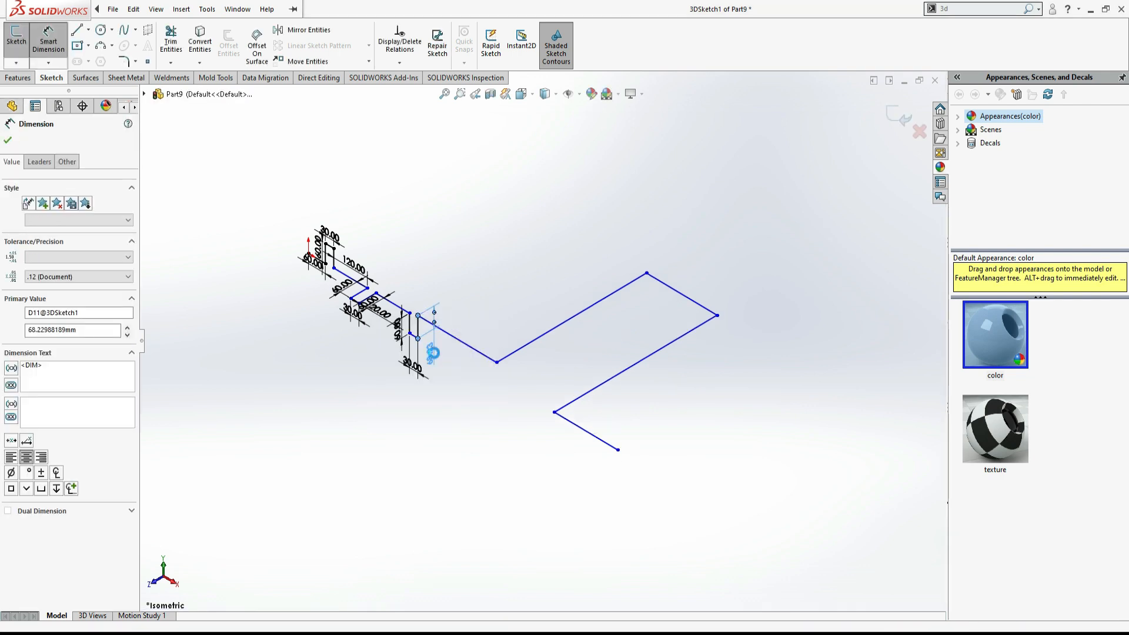
# - Highlight the next 30 dimension in the PDF drawing to mark it as done
pyautogui.hotkey('alt', 'Tab')
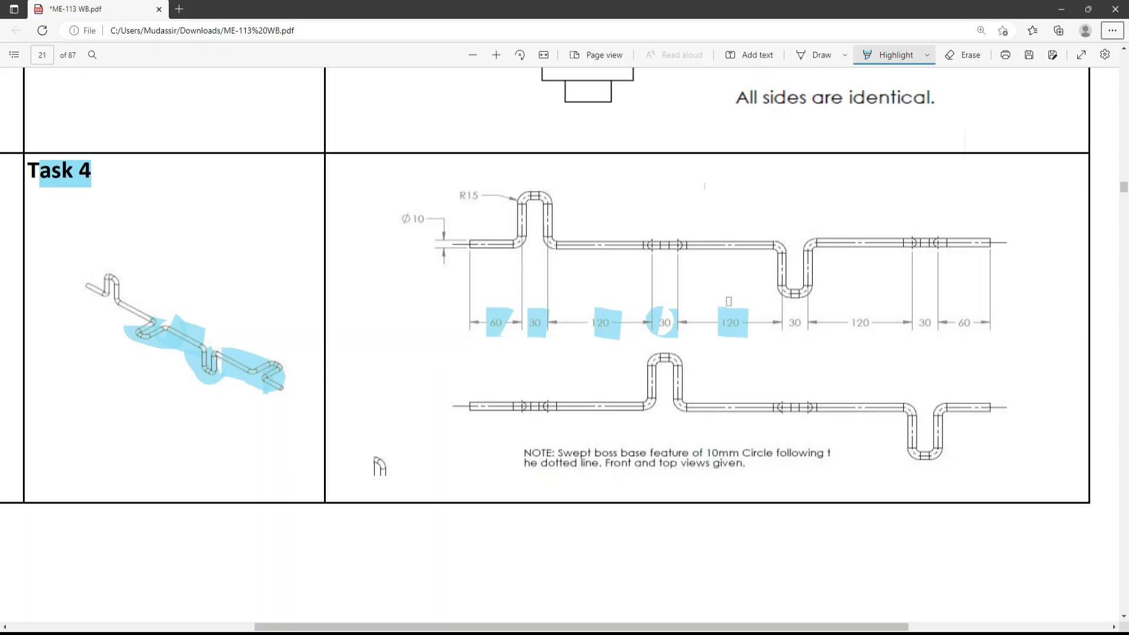
pyautogui.moveTo(790, 339); pyautogui.dragTo(791, 313)
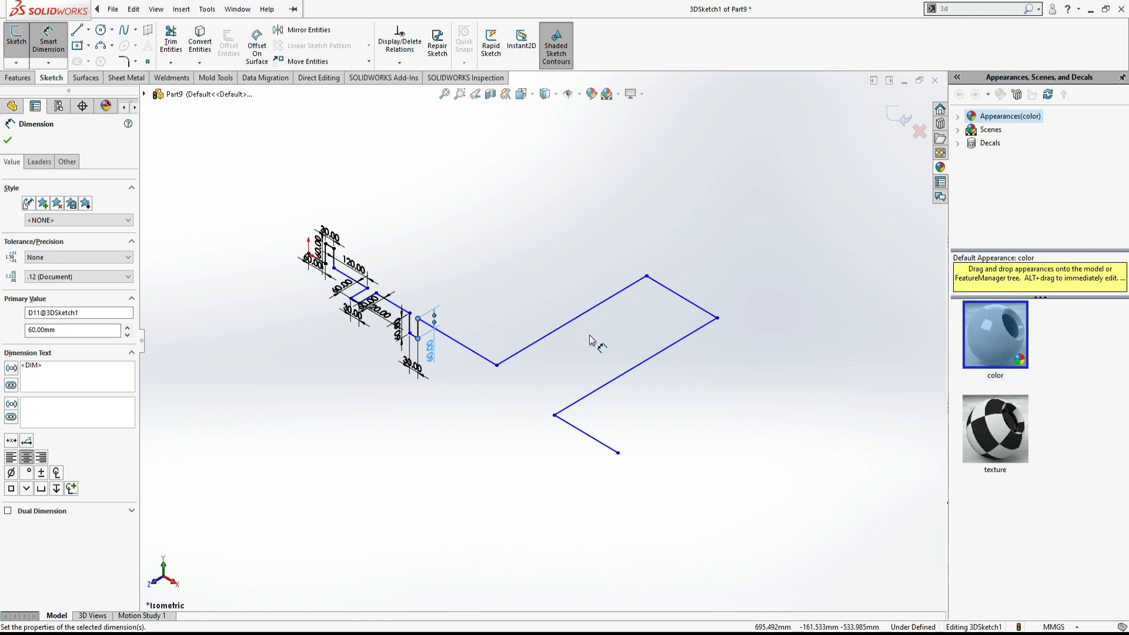
# - Dimension the next segment along the chain as 120 mm
pyautogui.click(462, 344)
pyautogui.click(466, 383)
pyautogui.write('120')
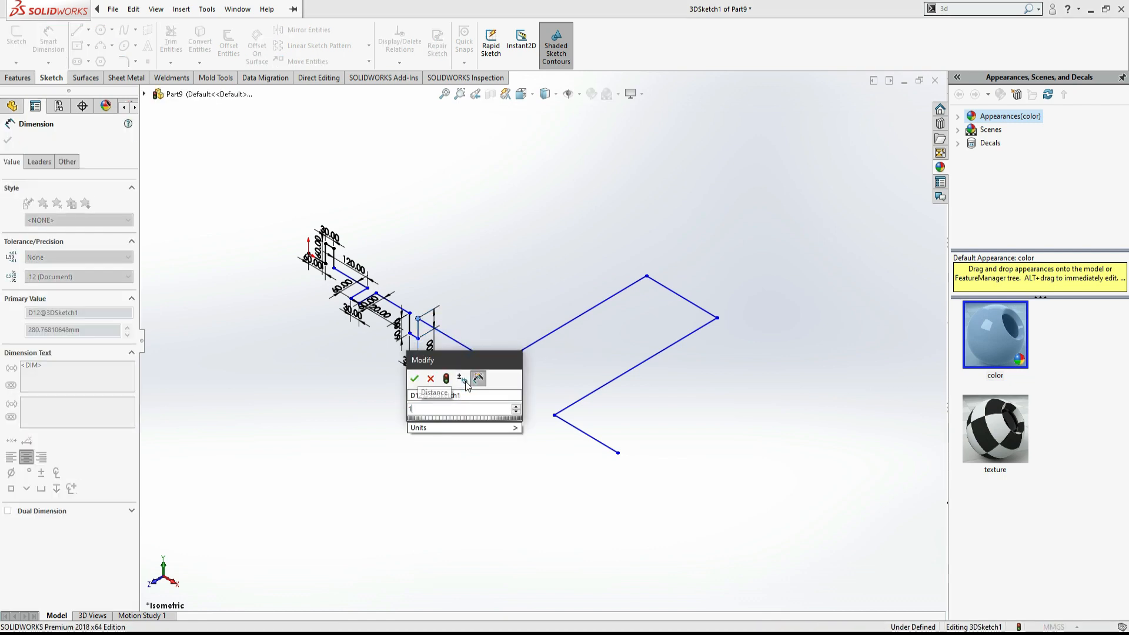
pyautogui.press('Return')
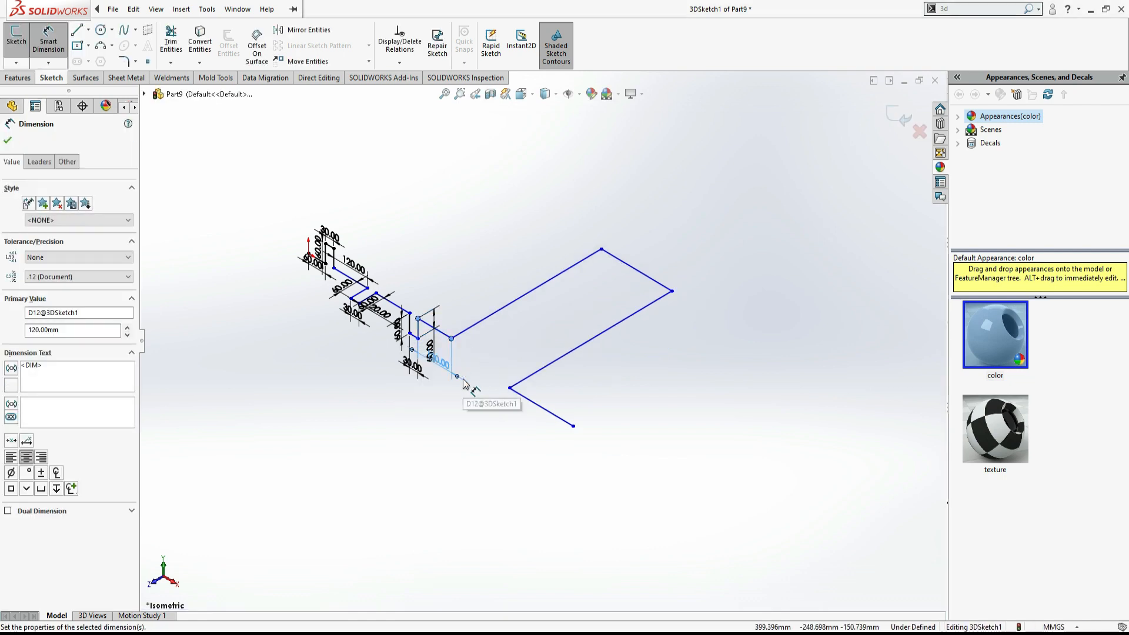
# - Dimension the long segment after the 120 mm one as 60 mm after checking the drawing
pyautogui.hotkey('alt', 'Tab')
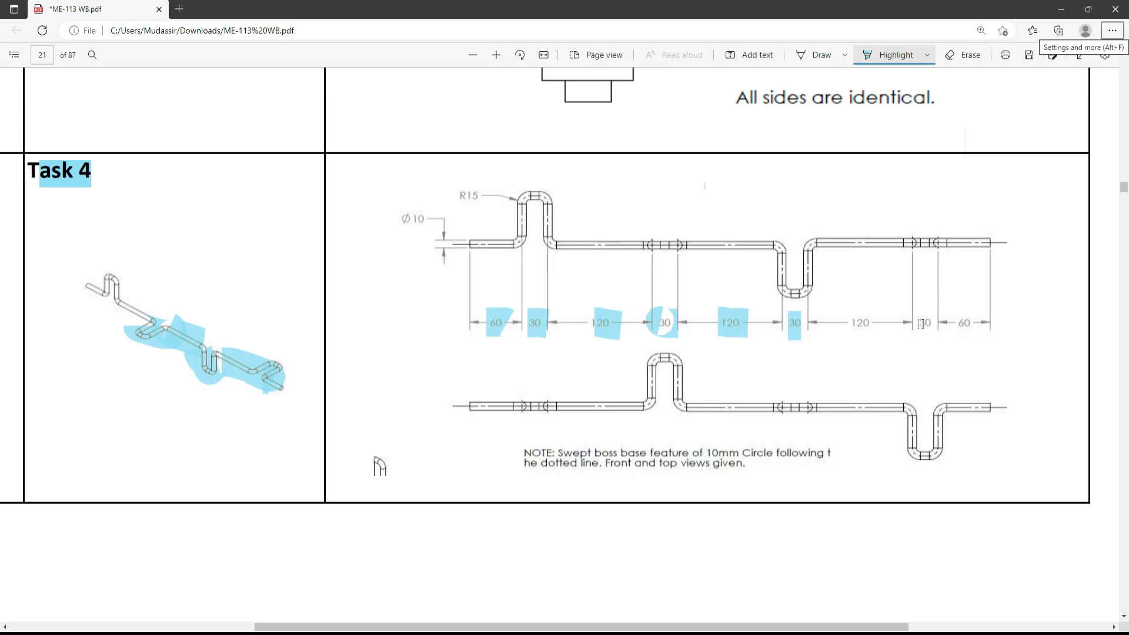
pyautogui.hotkey('alt', 'Tab')
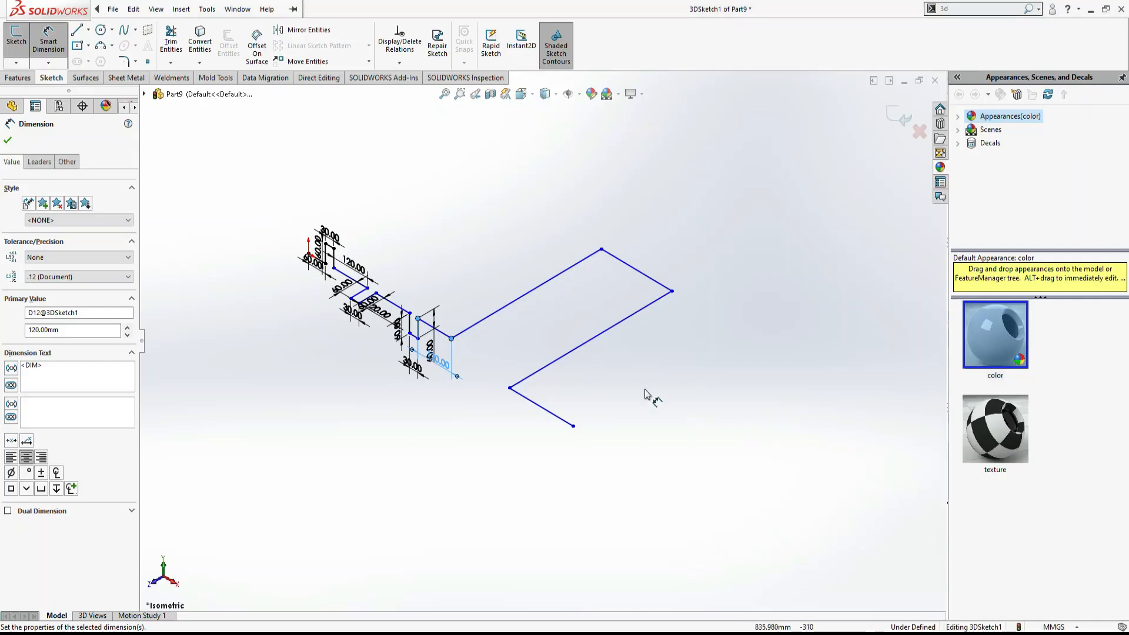
pyautogui.click(489, 317)
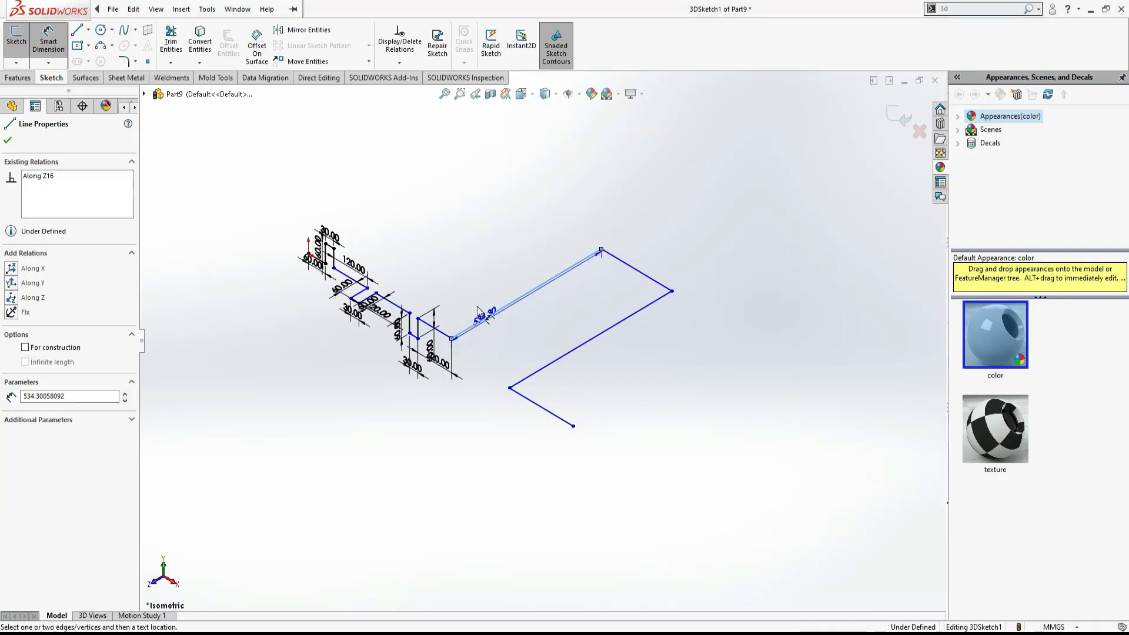
pyautogui.click(475, 307)
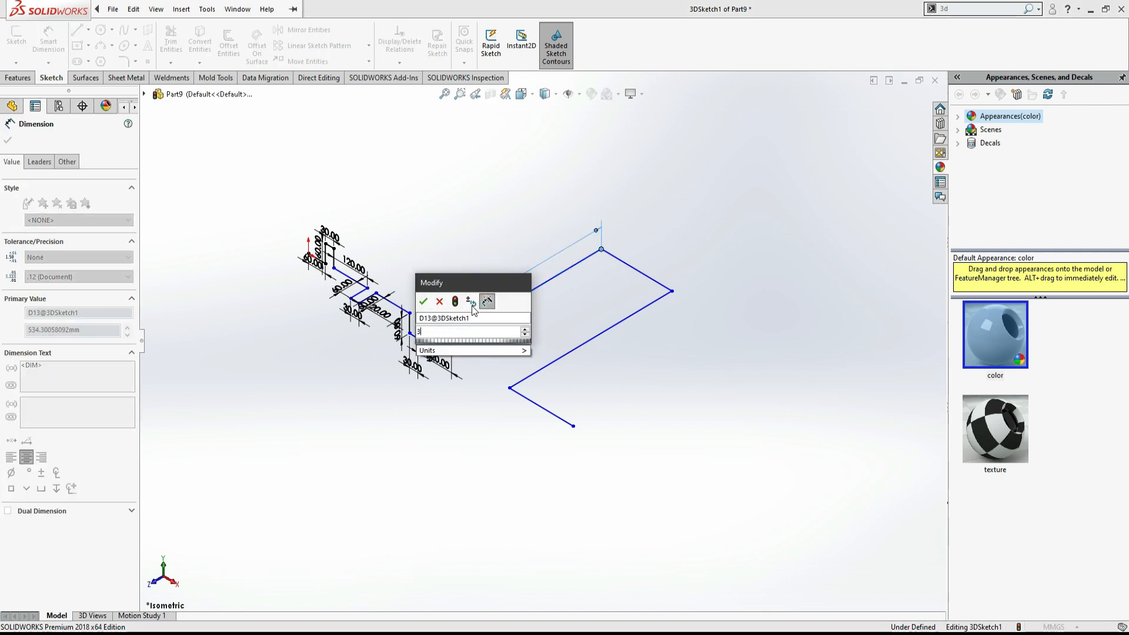
pyautogui.write('60')
pyautogui.press('Return')
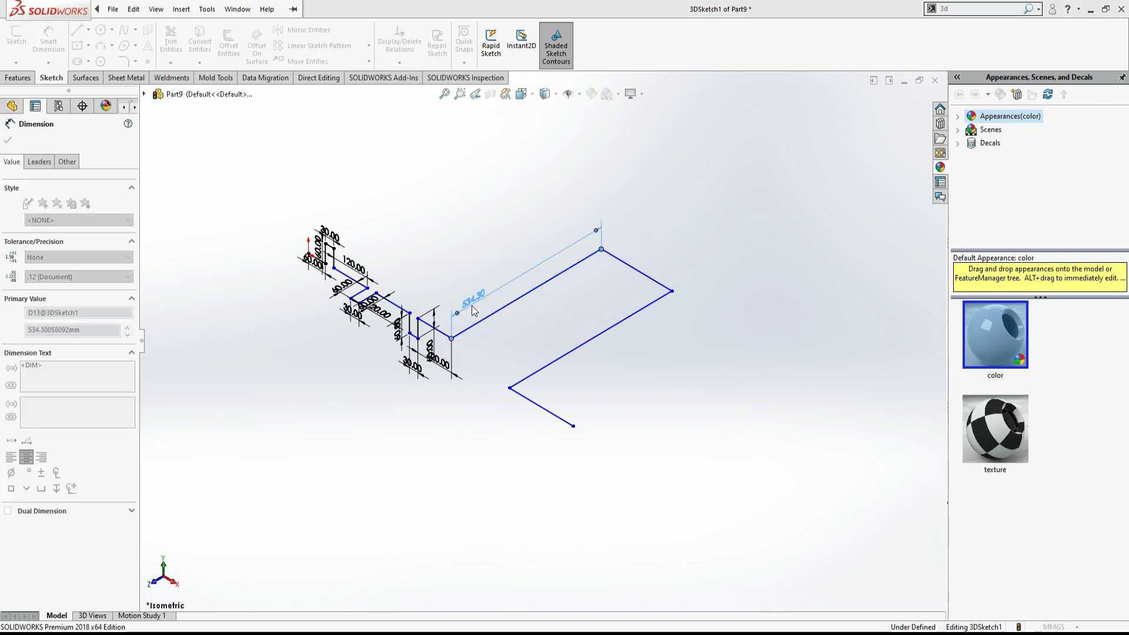
# - Dimension the following X-direction segment as 30 mm
pyautogui.click(501, 348)
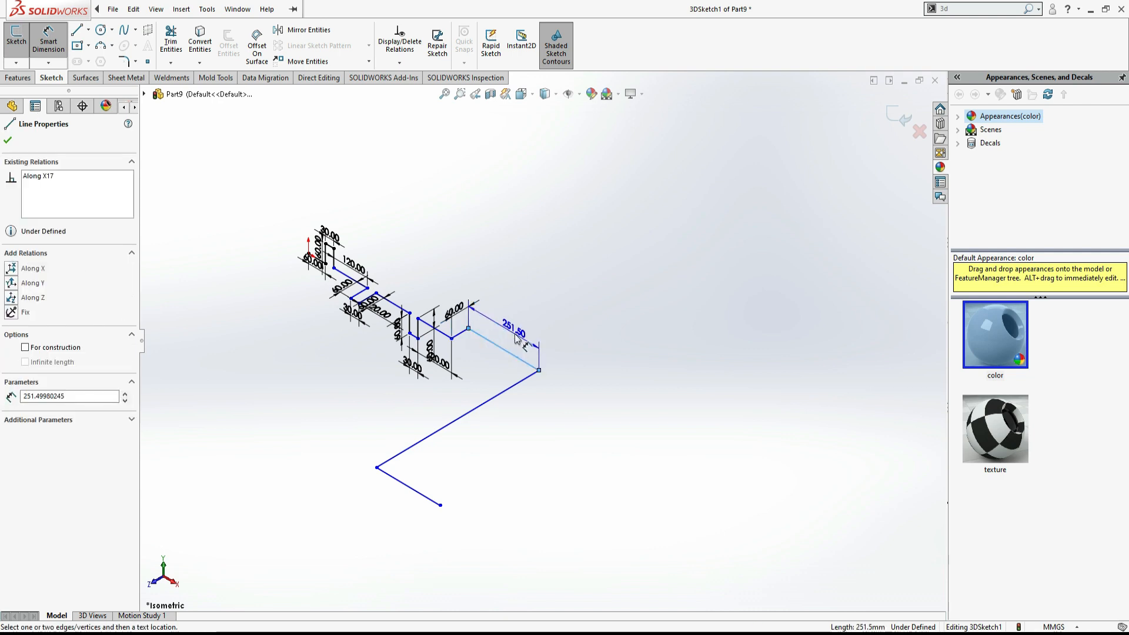
pyautogui.click(515, 336)
pyautogui.write('30')
pyautogui.press('Return')
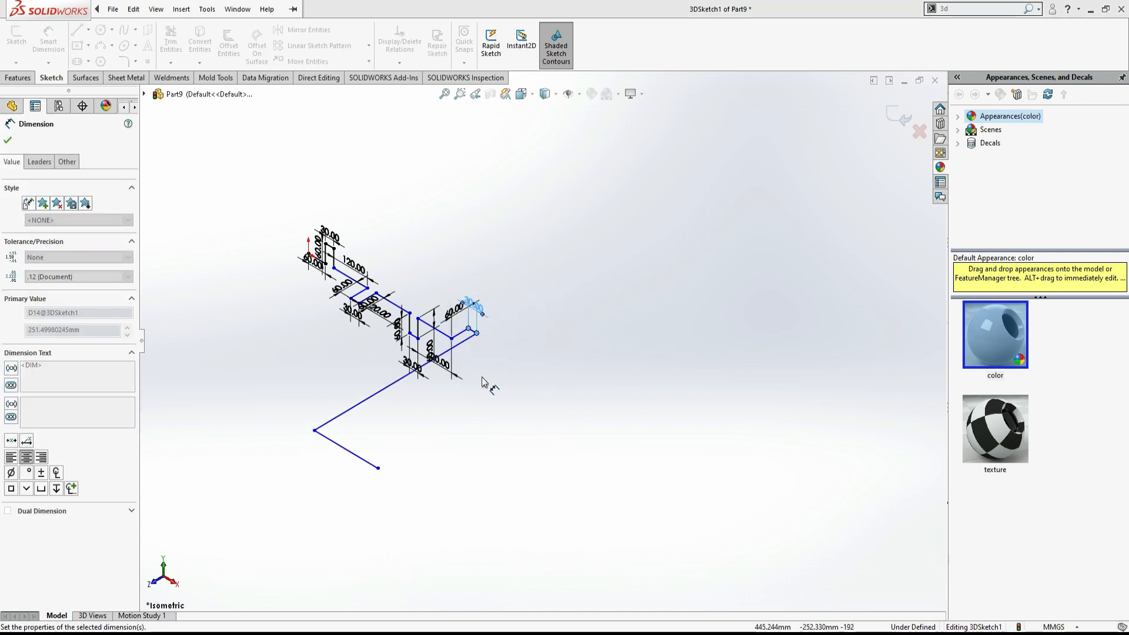
# - Dimension the next long segment as 60 mm
pyautogui.click(472, 344)
pyautogui.click(479, 351)
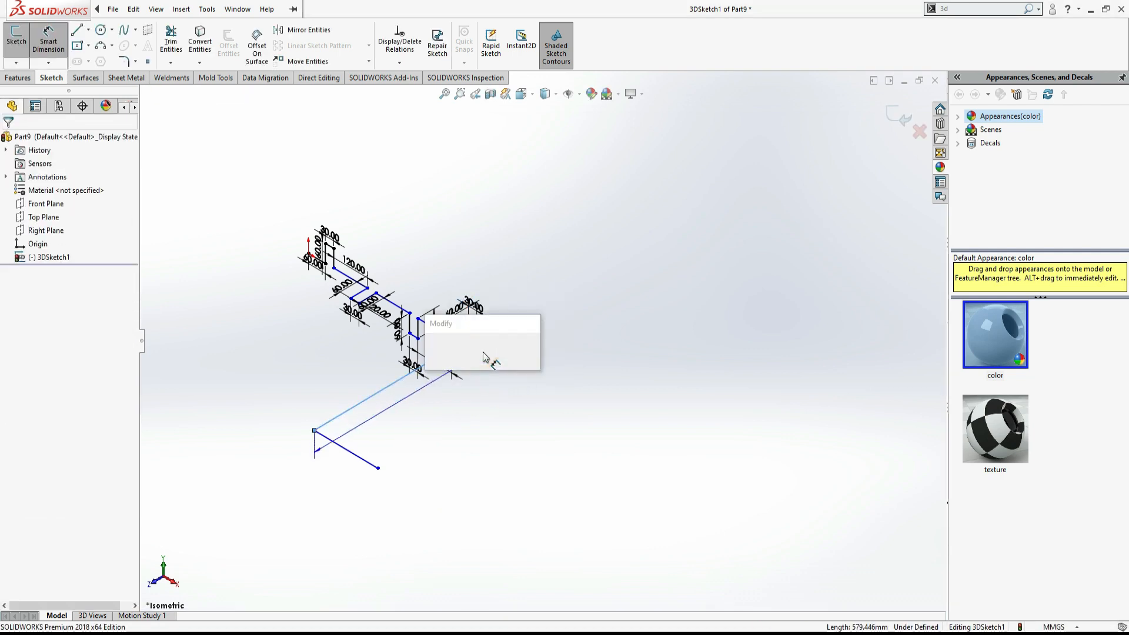
pyautogui.write('60')
pyautogui.press('Return')
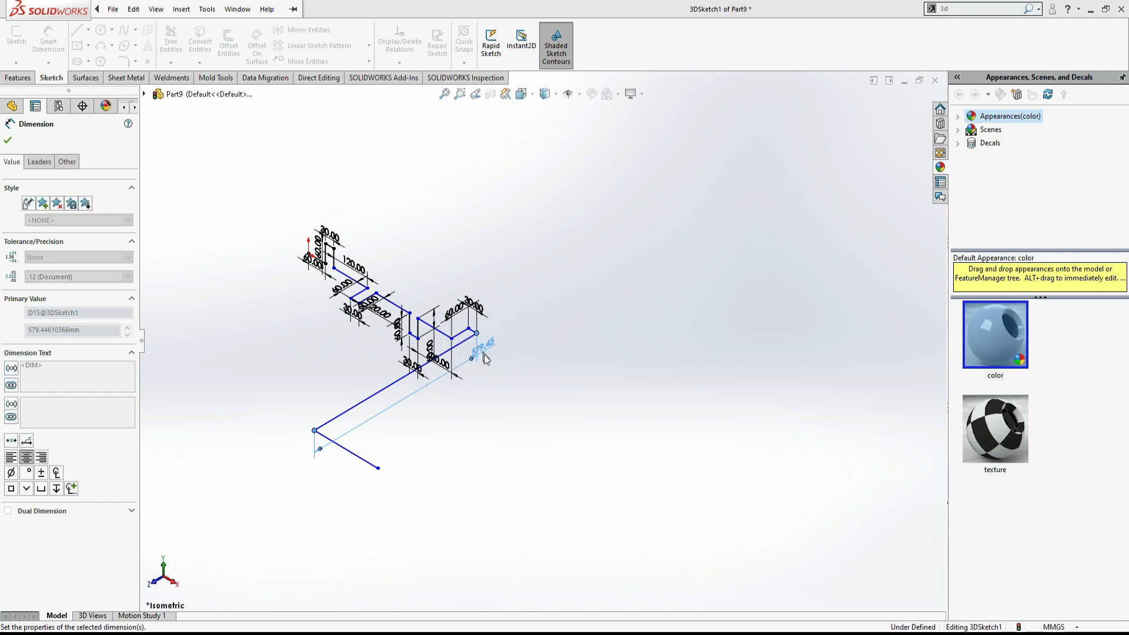
# - Dimension the final end segment of the path as 60 mm
pyautogui.click(501, 365)
pyautogui.click(497, 389)
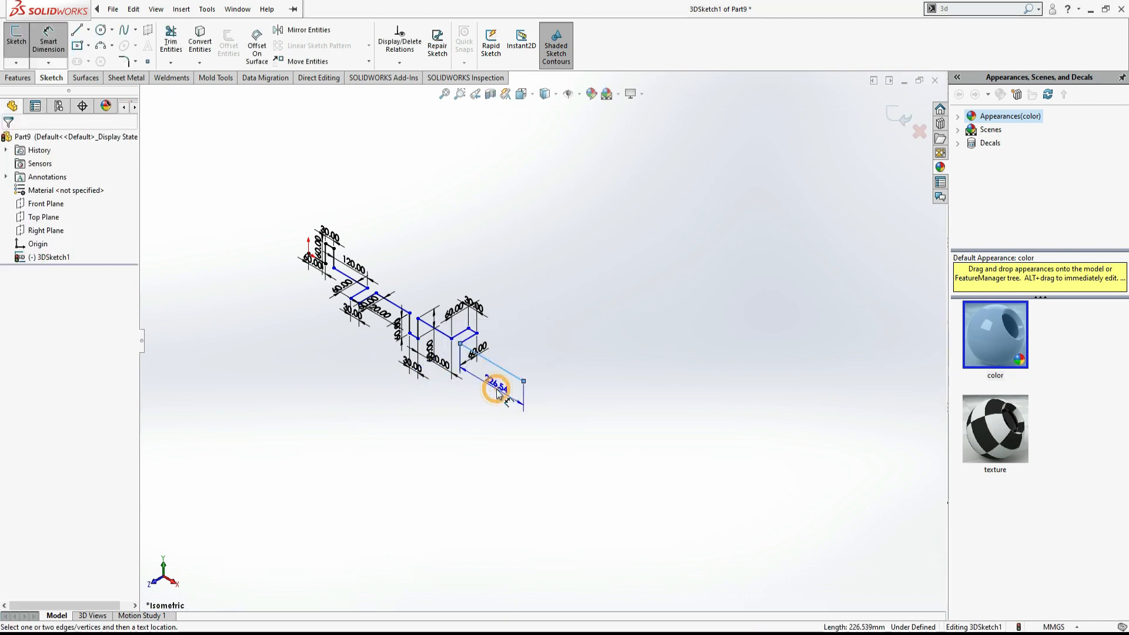
pyautogui.write('60')
pyautogui.press('Return')
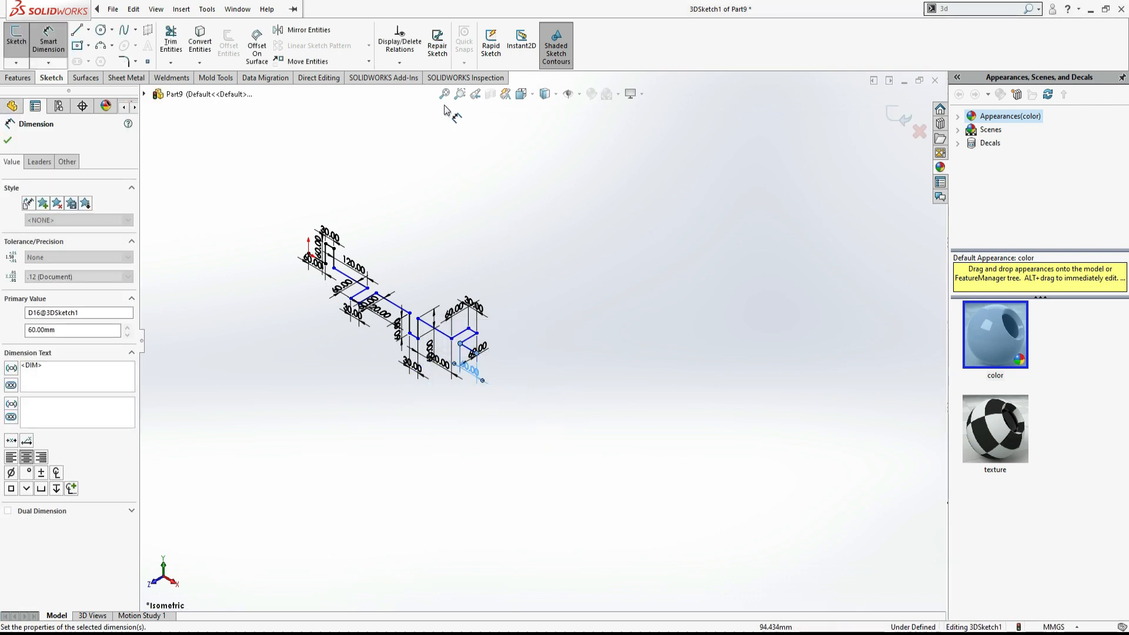
# - Close the dimension tool and exit the 3D sketch
pyautogui.click(444, 95)
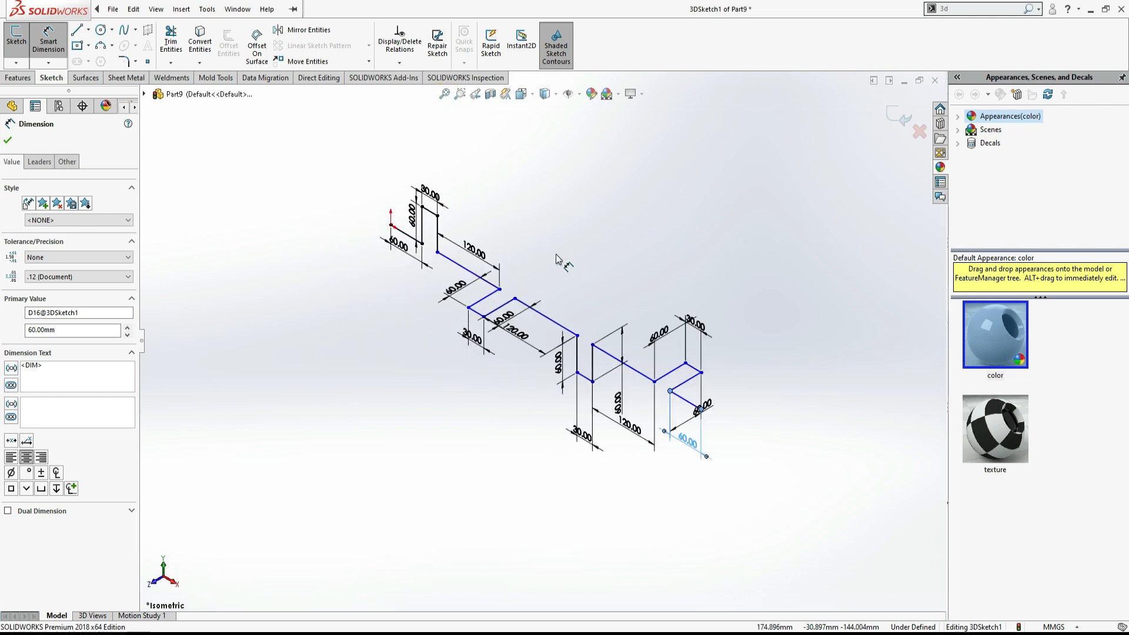
pyautogui.press('Escape')
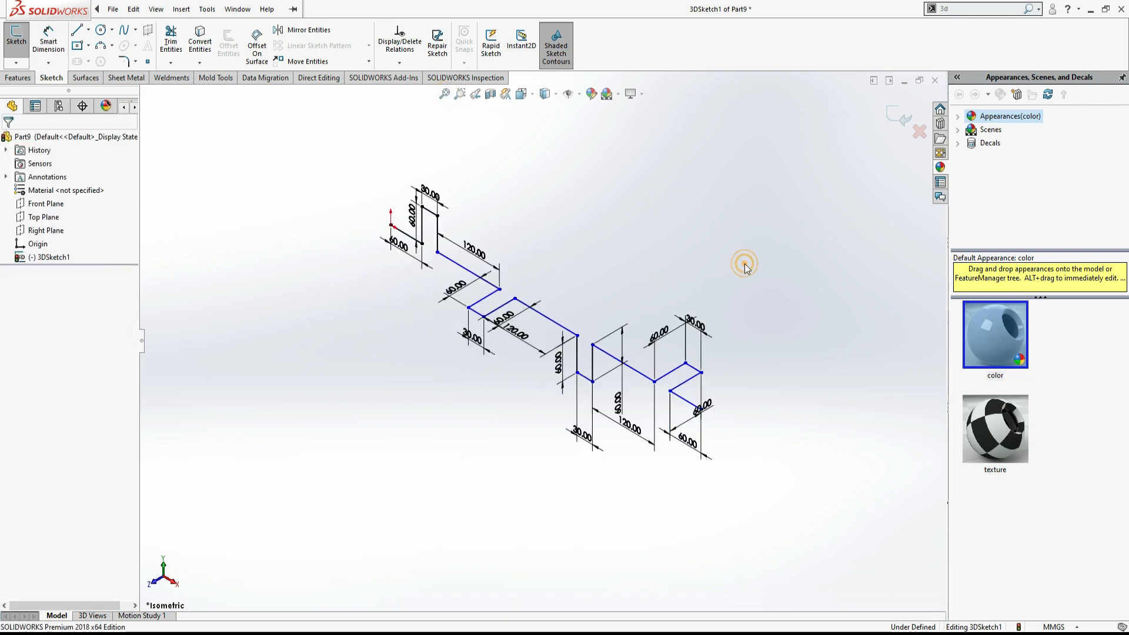
pyautogui.click(898, 116)
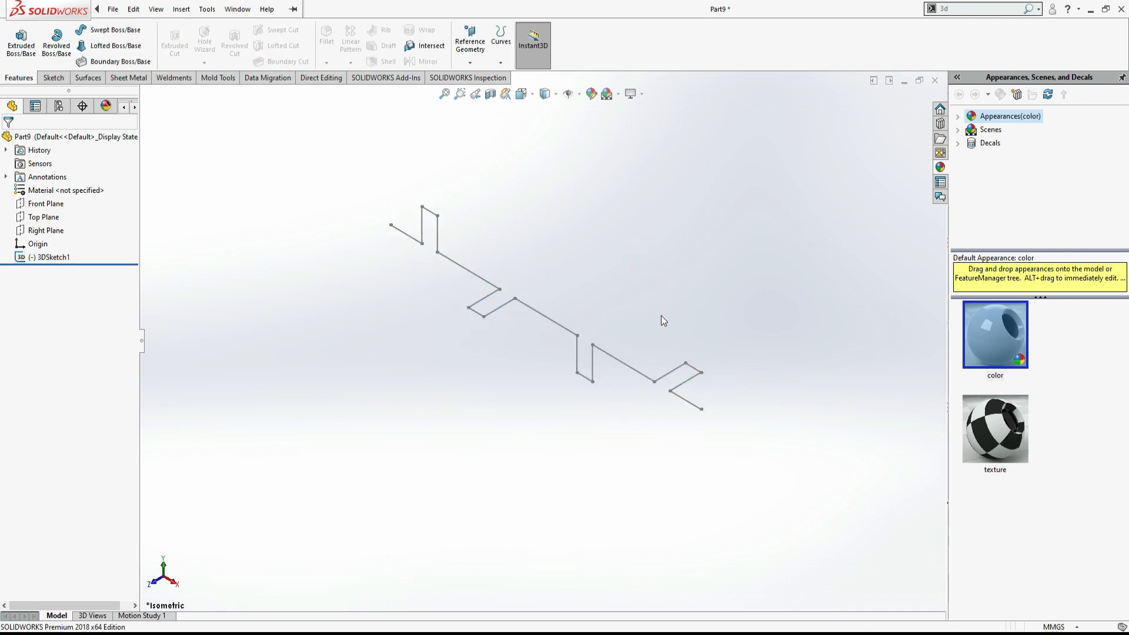
# - Highlight the Ø10 diameter in the PDF drawing to mark it as the next item
pyautogui.moveTo(661, 315)
pyautogui.mouseDown(button='middle')
pyautogui.moveTo(655, 331)
pyautogui.moveTo(665, 307)
pyautogui.moveTo(762, 257)
pyautogui.moveTo(731, 320)
pyautogui.moveTo(711, 323)
pyautogui.moveTo(733, 337)
pyautogui.moveTo(640, 369)
pyautogui.mouseUp(button='middle')
pyautogui.hotkey('ctrl', '7')
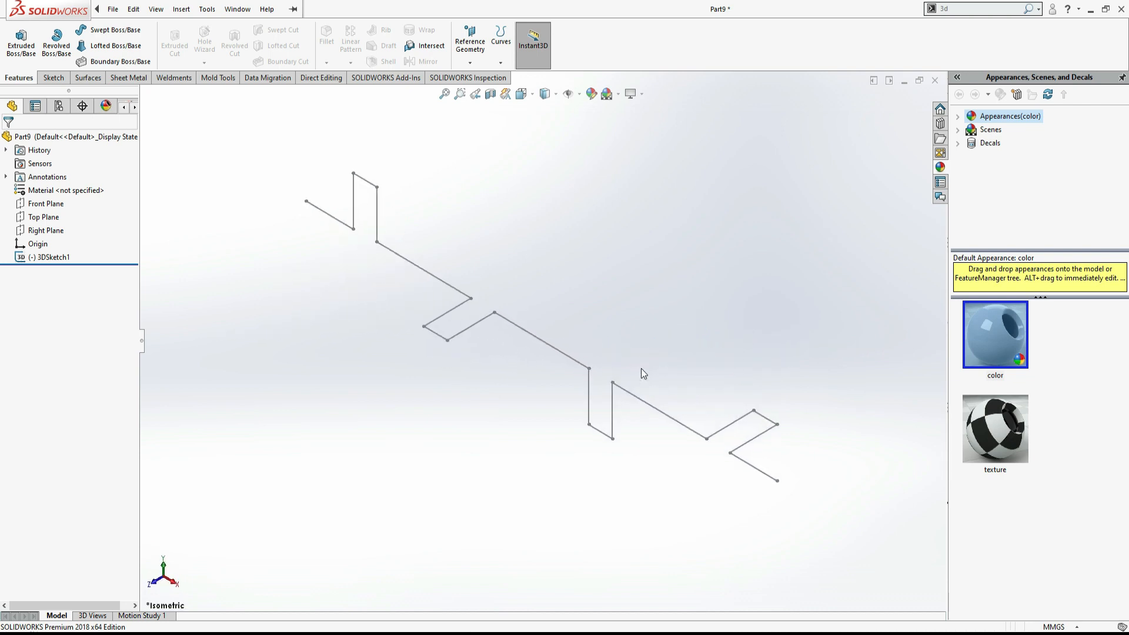
pyautogui.hotkey('alt', 'Tab')
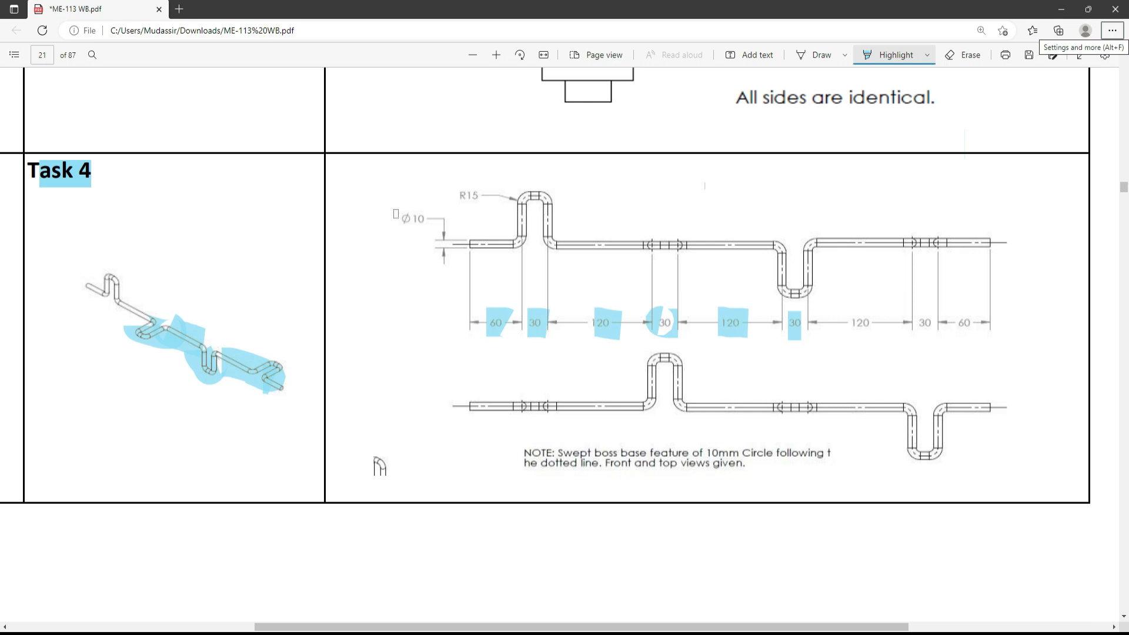
pyautogui.moveTo(396, 213); pyautogui.dragTo(429, 218)
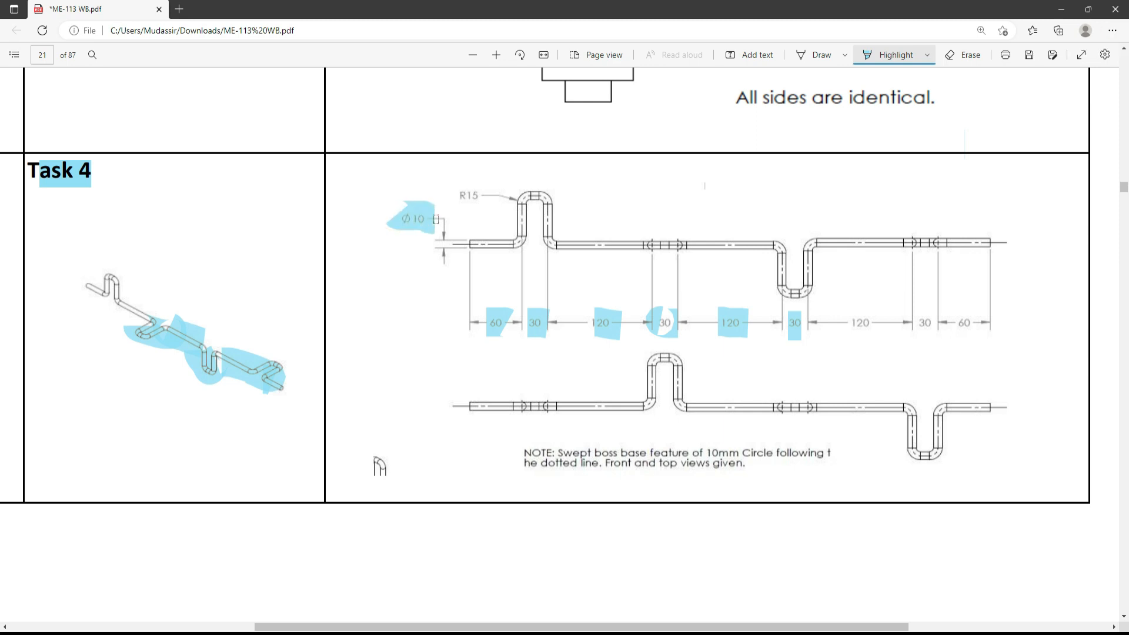
pyautogui.hotkey('alt', 'Tab')
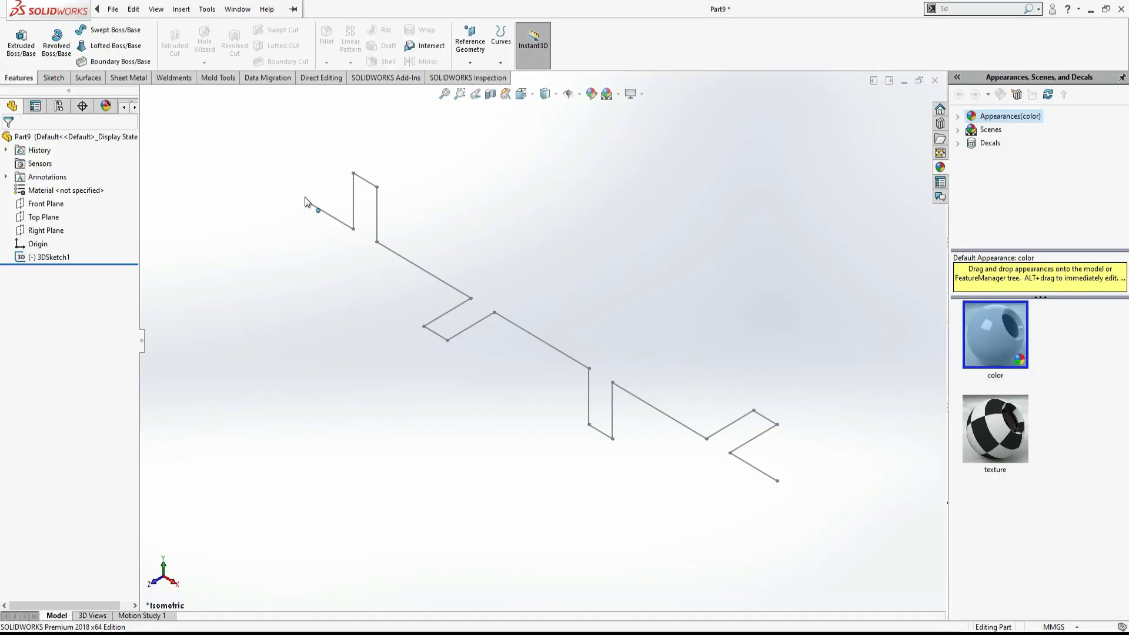
# - Open a new 2D sketch on the Right Plane
pyautogui.click(50, 235)
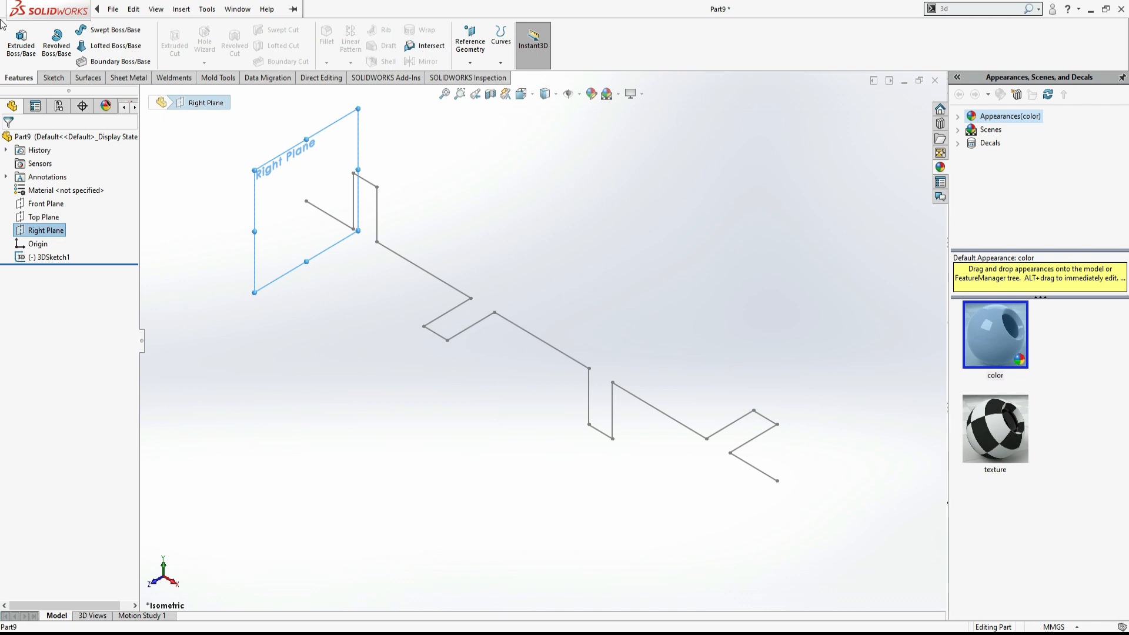
pyautogui.click(52, 77)
pyautogui.click(17, 40)
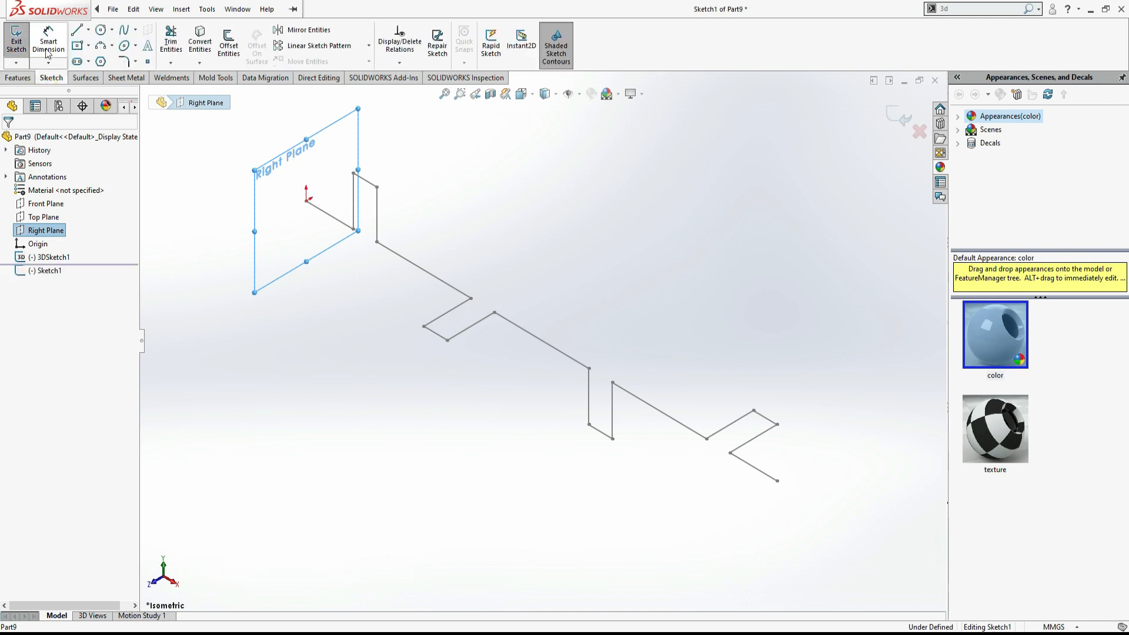
# - Draw a circle centred on the start point of the path in the Right Plane sketch
pyautogui.click(102, 31)
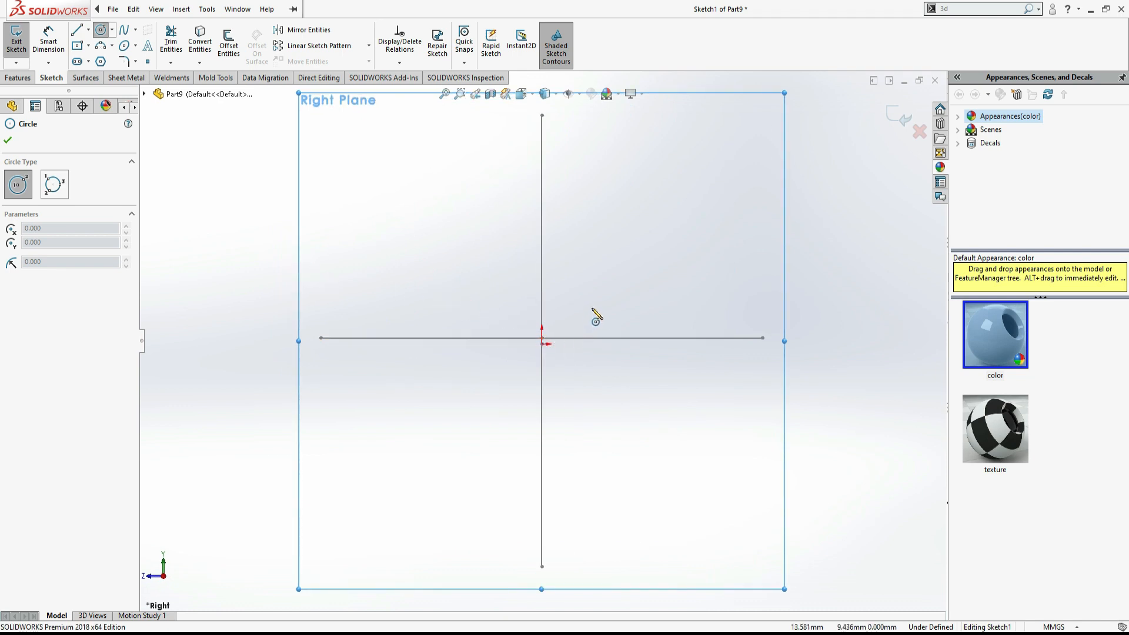
pyautogui.moveTo(593, 310); pyautogui.dragTo(622, 315, button='middle')
pyautogui.scroll(3, 624, 318)
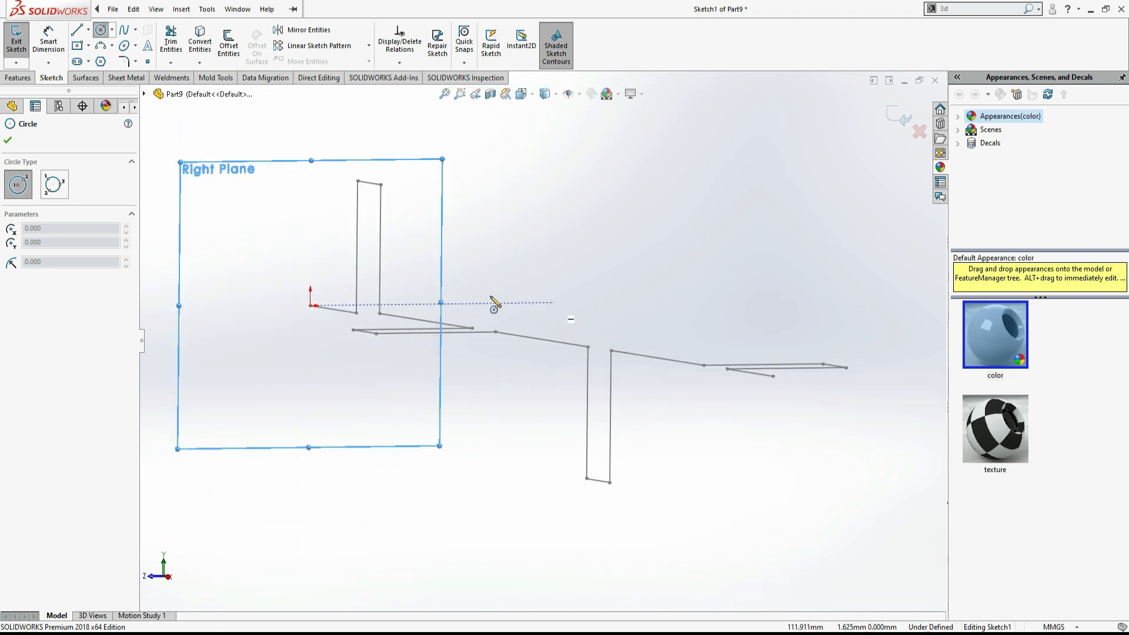
pyautogui.scroll(-3, 347, 315)
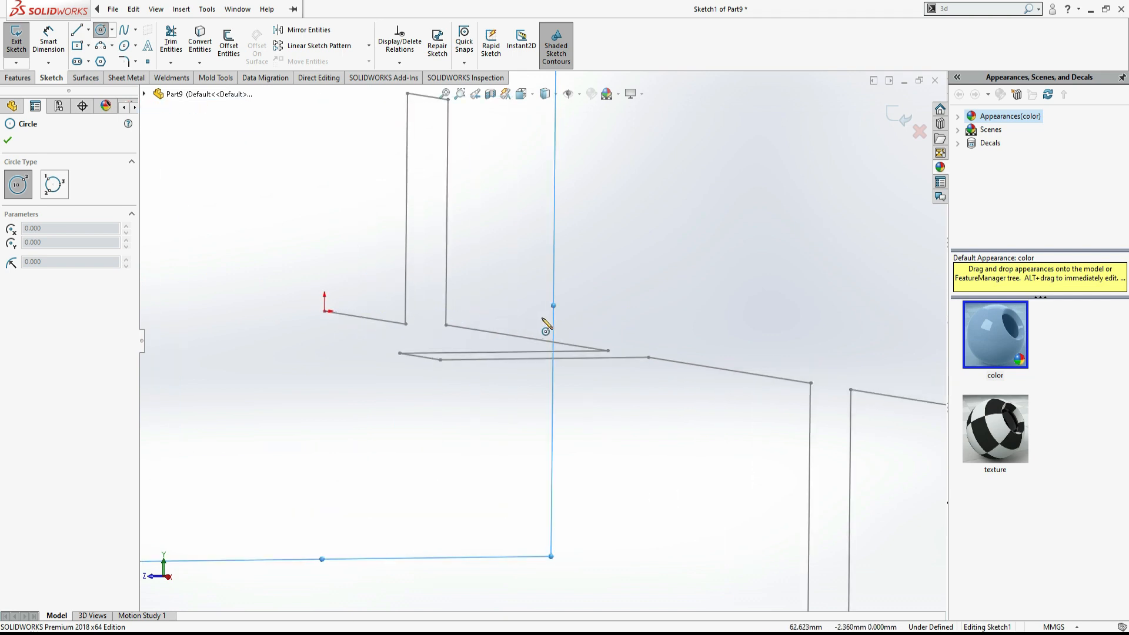
pyautogui.hotkey('ctrl', '8')
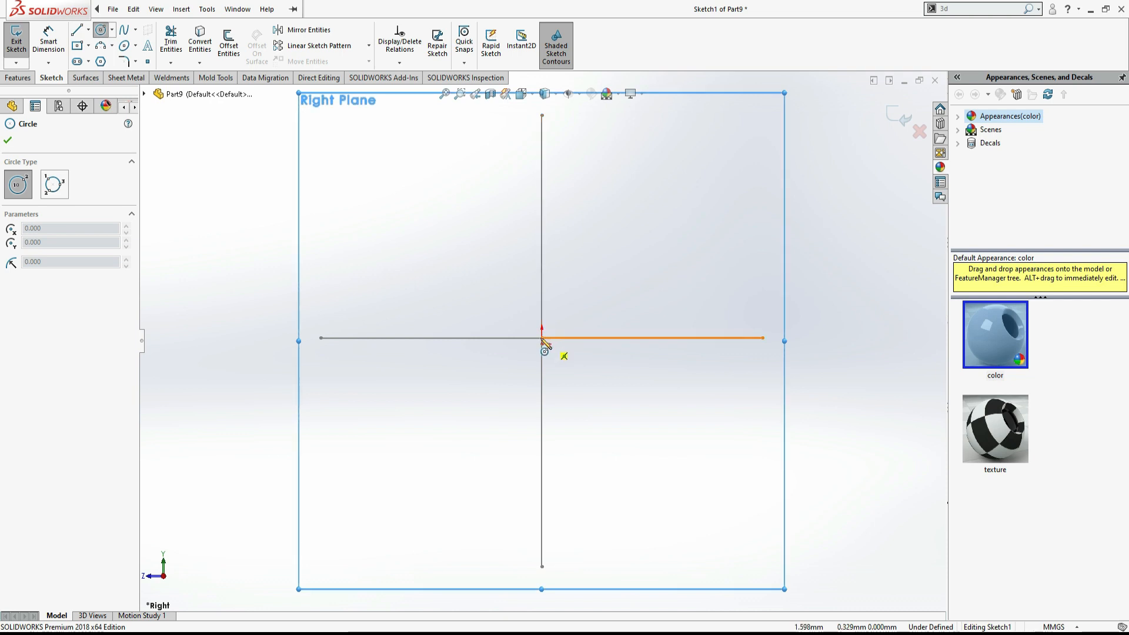
pyautogui.scroll(-3, 553, 349)
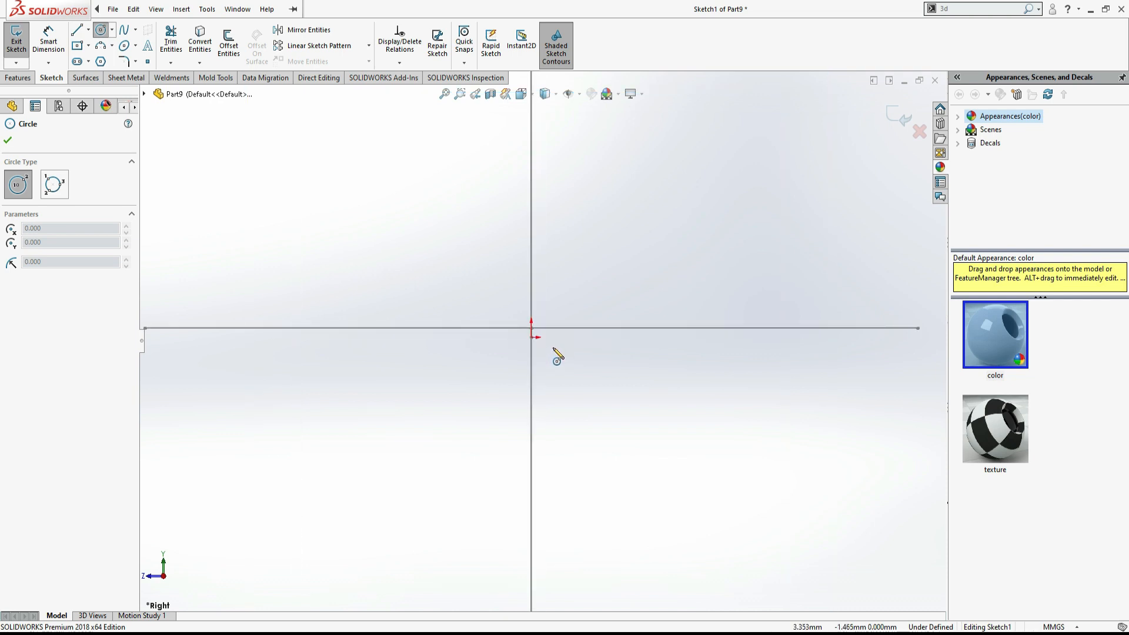
pyautogui.scroll(1, 557, 357)
pyautogui.scroll(2, 562, 349)
pyautogui.moveTo(563, 350); pyautogui.dragTo(587, 362, button='middle')
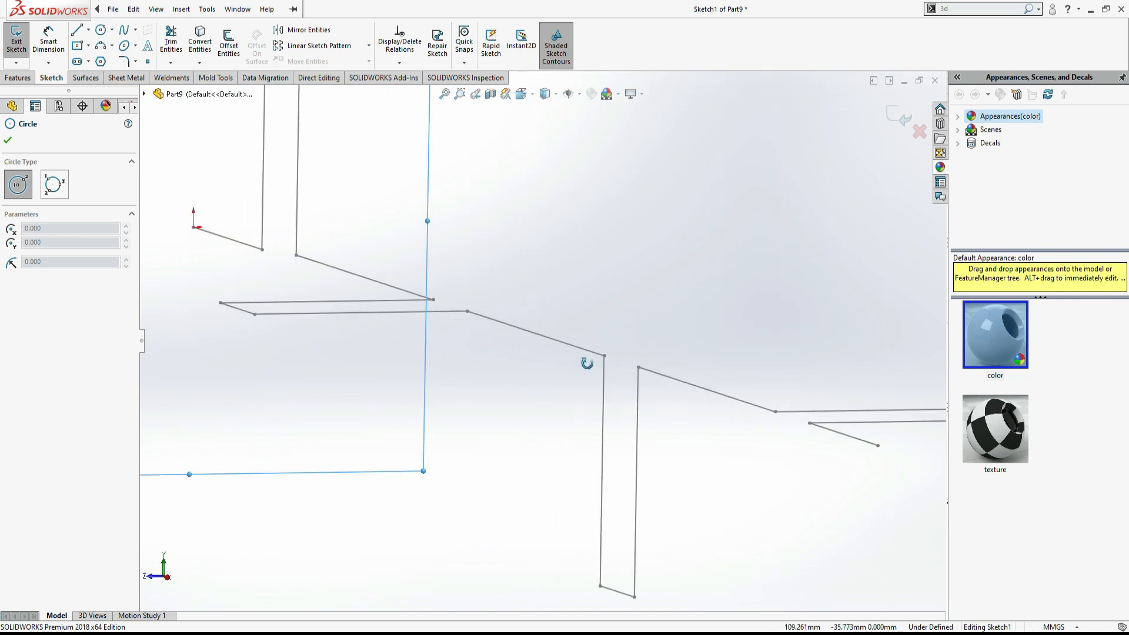
pyautogui.click(193, 228)
pyautogui.click(214, 222)
# - Dimension the circle's diameter as 10 mm, exit the sketch and return to the isometric view
pyautogui.click(50, 38)
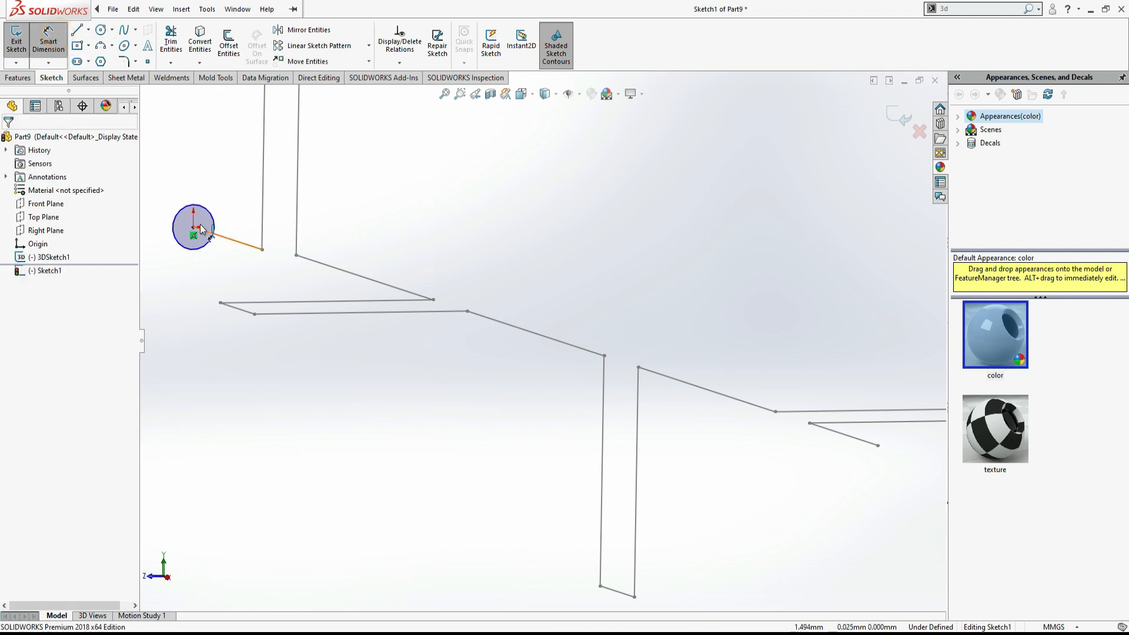
pyautogui.click(208, 213)
pyautogui.click(198, 189)
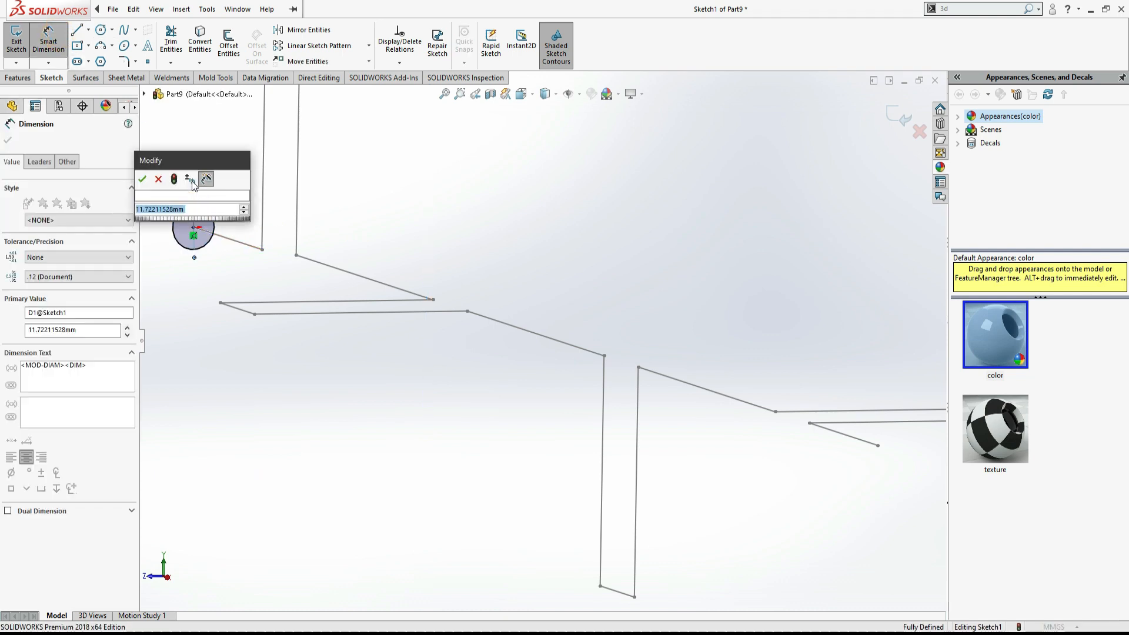
pyautogui.write('10')
pyautogui.press('Return')
pyautogui.press('f')
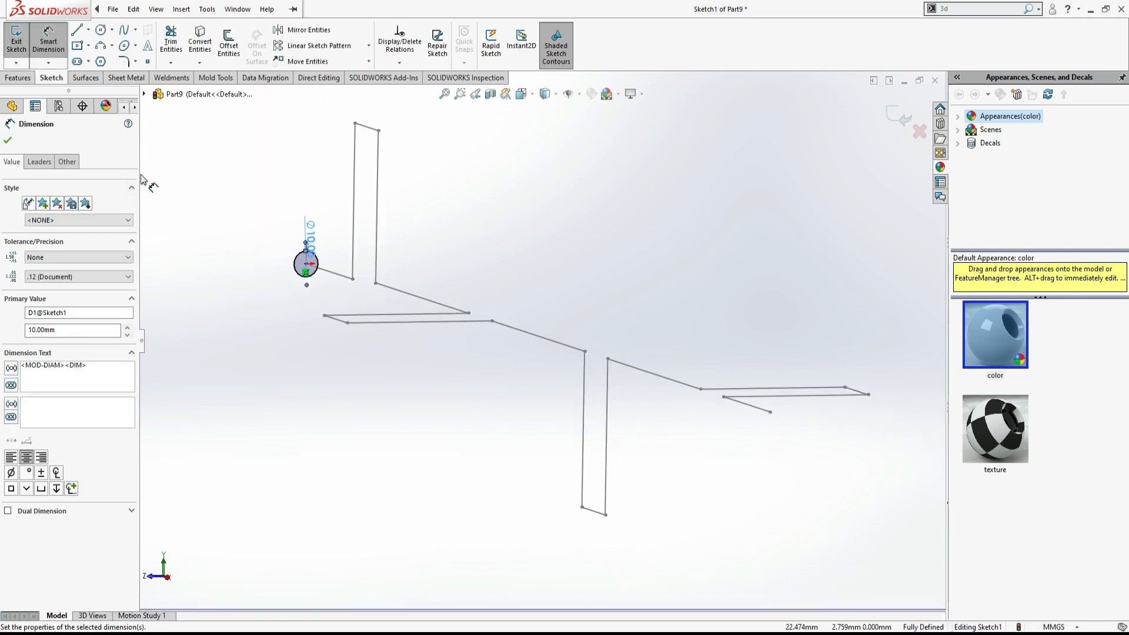
pyautogui.press('Escape')
pyautogui.click(202, 191)
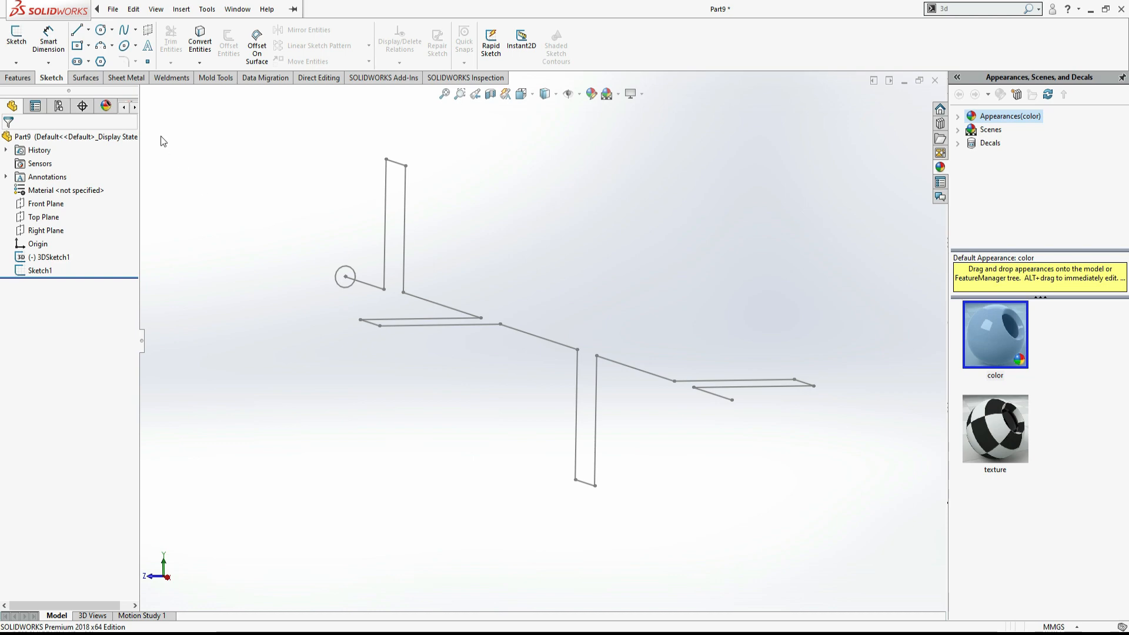
pyautogui.hotkey('ctrl', '7')
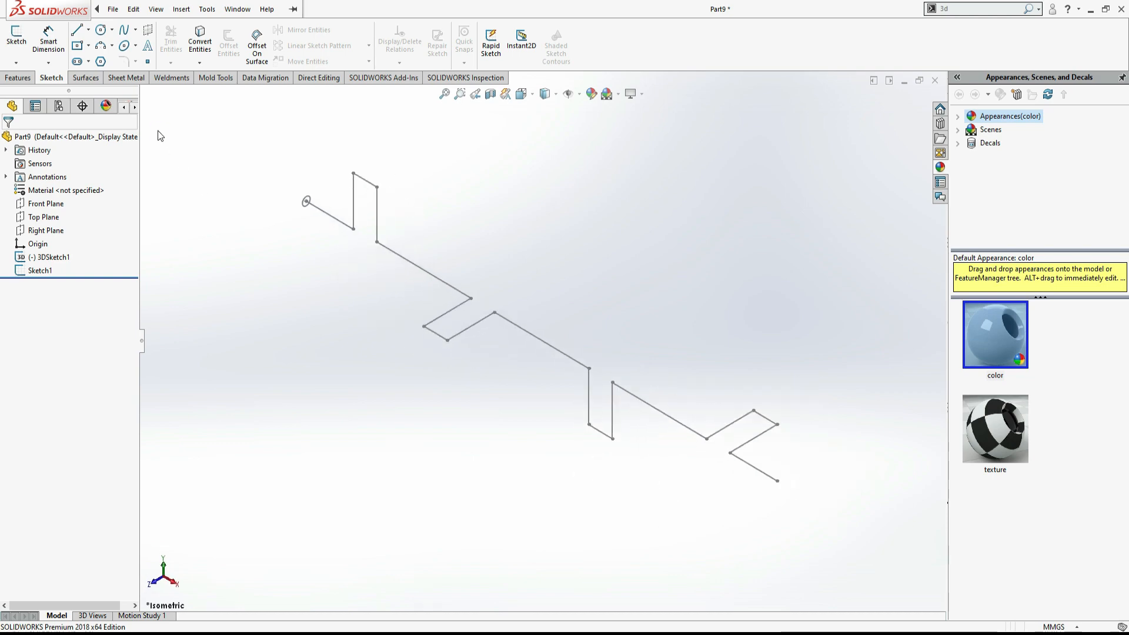
# - Highlight the R15 bend radius in the PDF drawing to mark it as the next item
pyautogui.hotkey('alt', 'Tab')
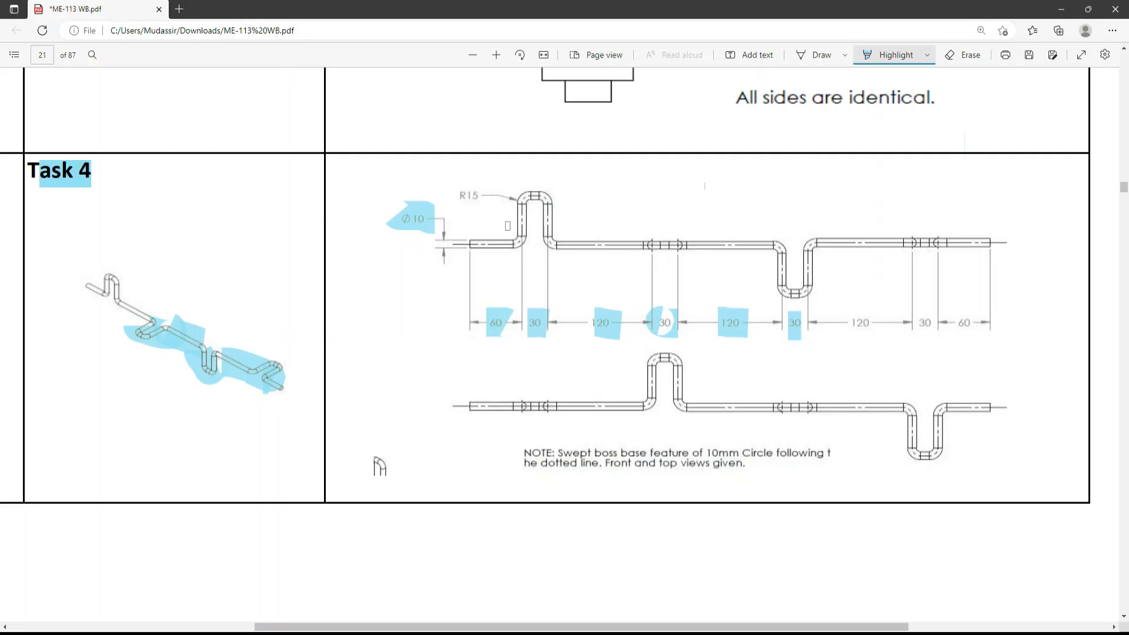
pyautogui.moveTo(460, 198); pyautogui.dragTo(486, 197)
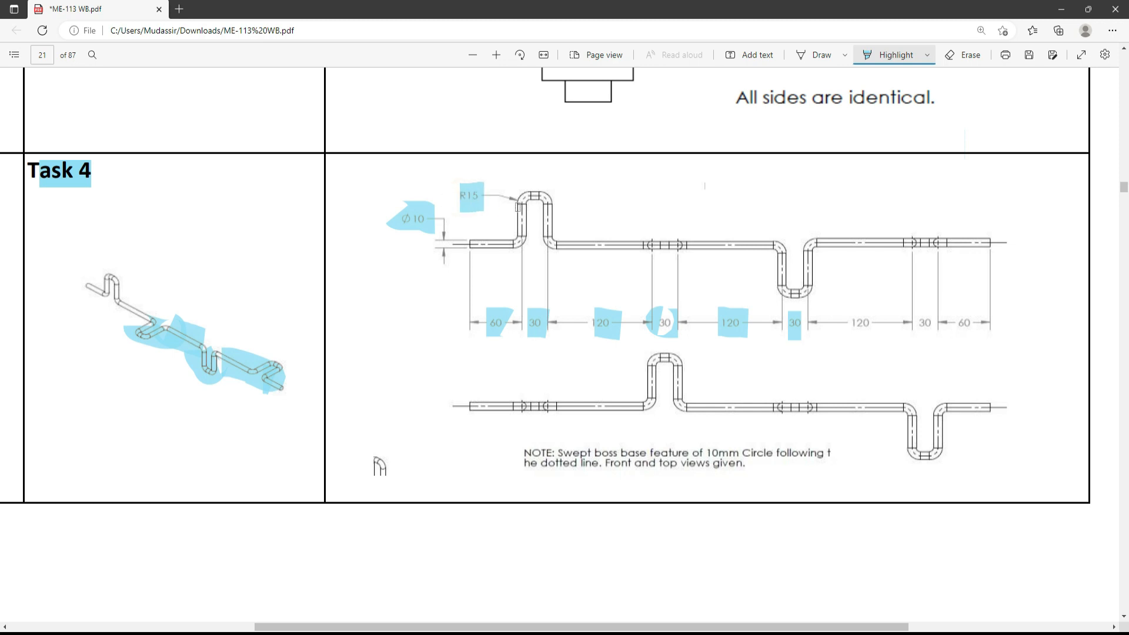
pyautogui.hotkey('alt', 'Tab')
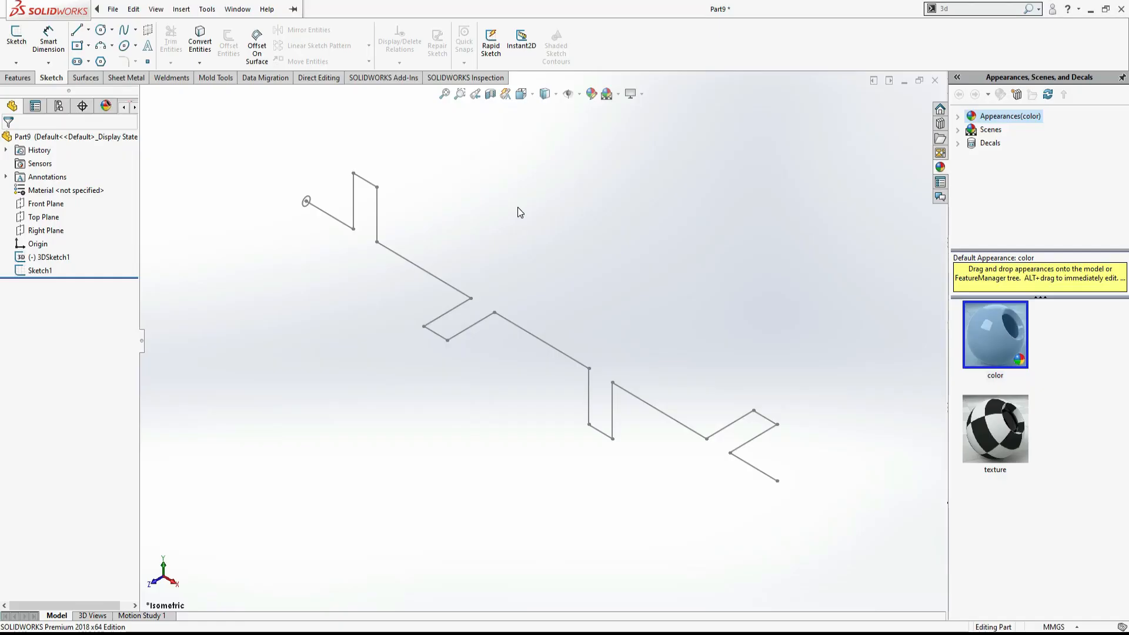
# - Reopen the 3D sketch and start a 15 mm Sketch Fillet on the corners of the first raised loop
pyautogui.doubleClick(52, 257)
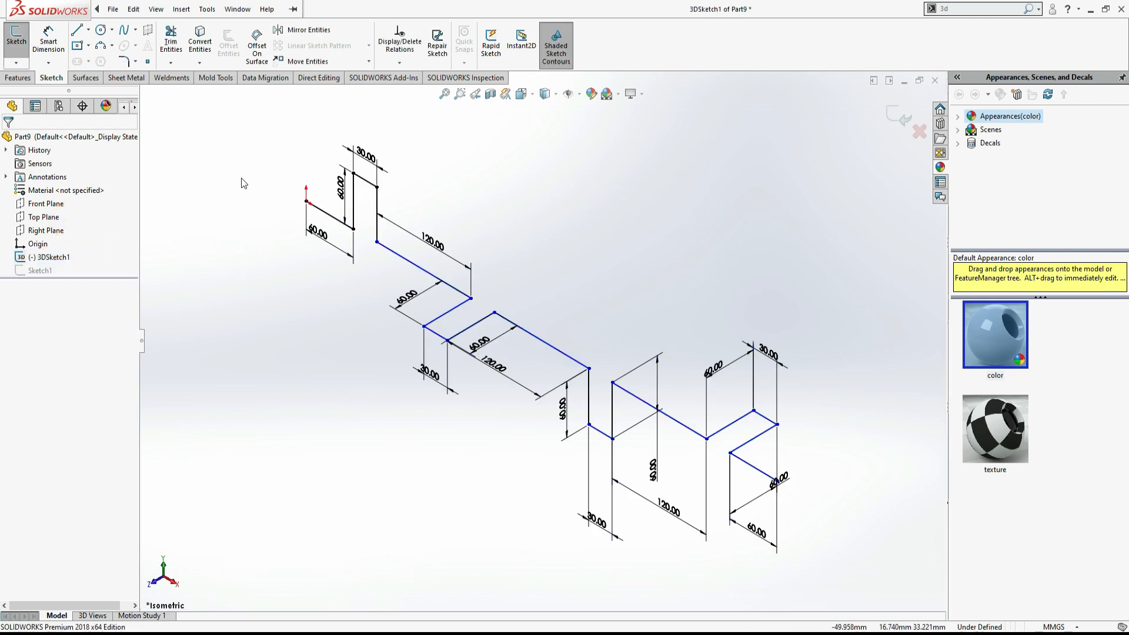
pyautogui.click(123, 61)
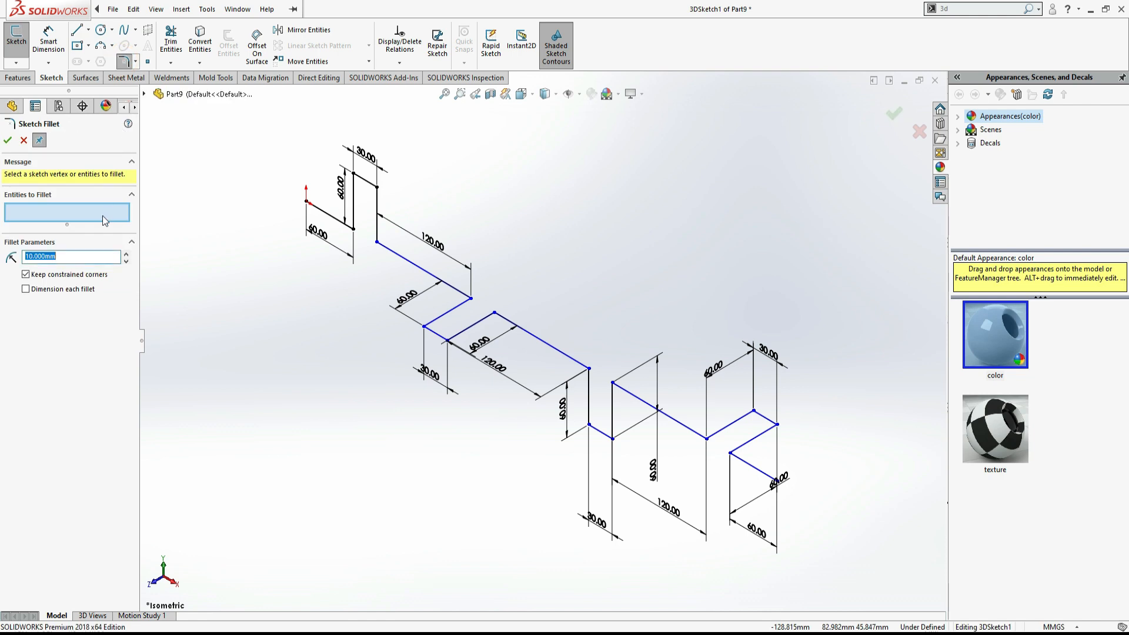
pyautogui.click(353, 227)
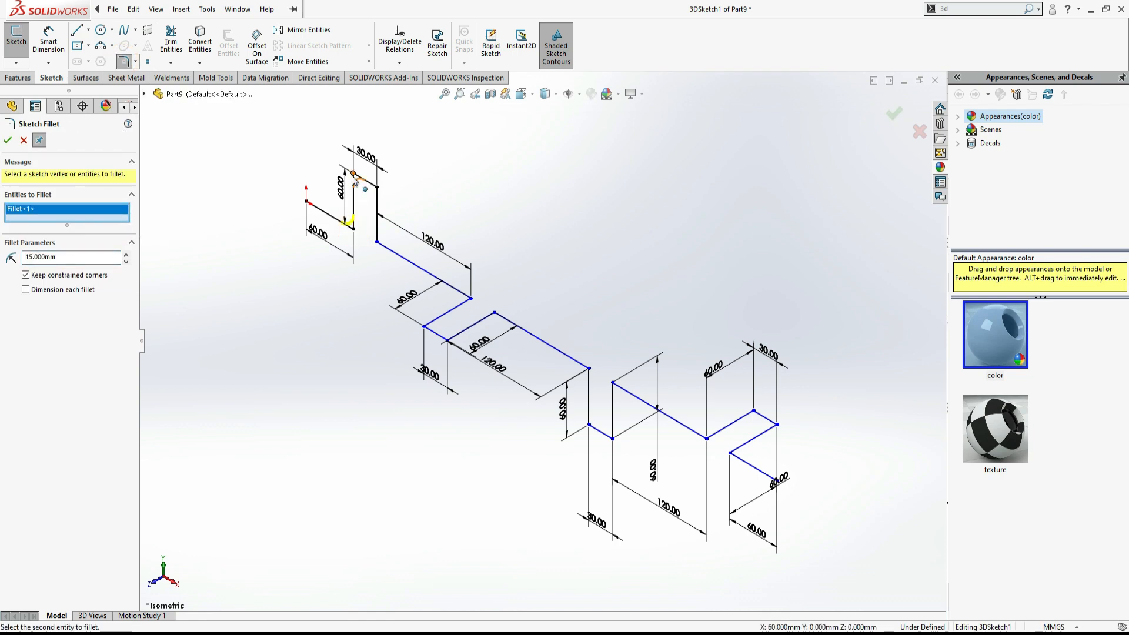
pyautogui.click(353, 175)
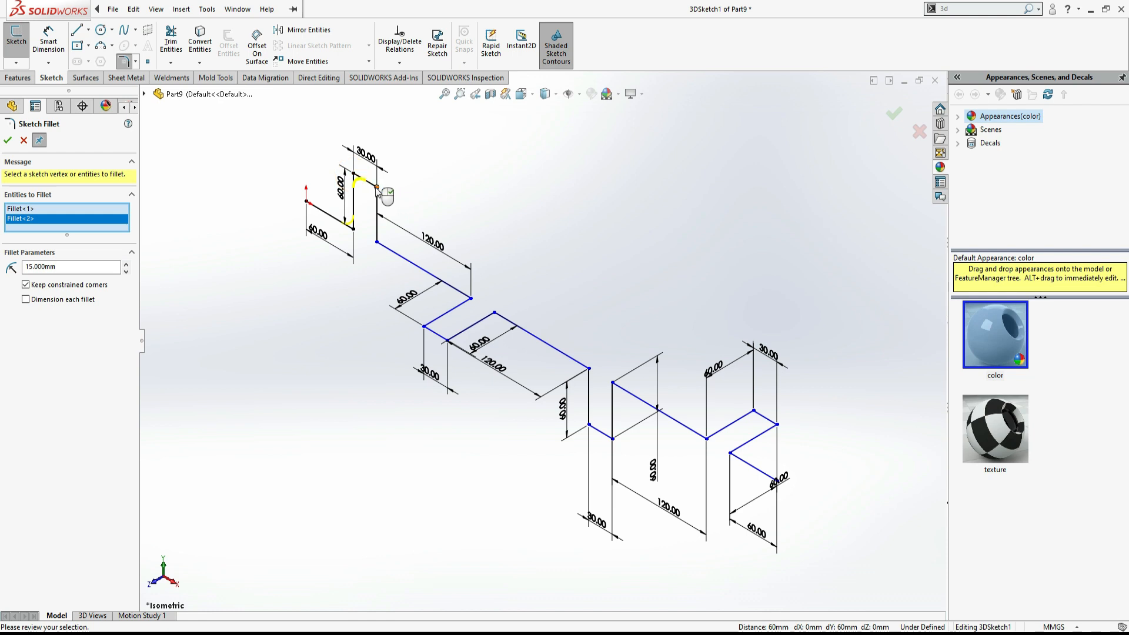
pyautogui.click(378, 187)
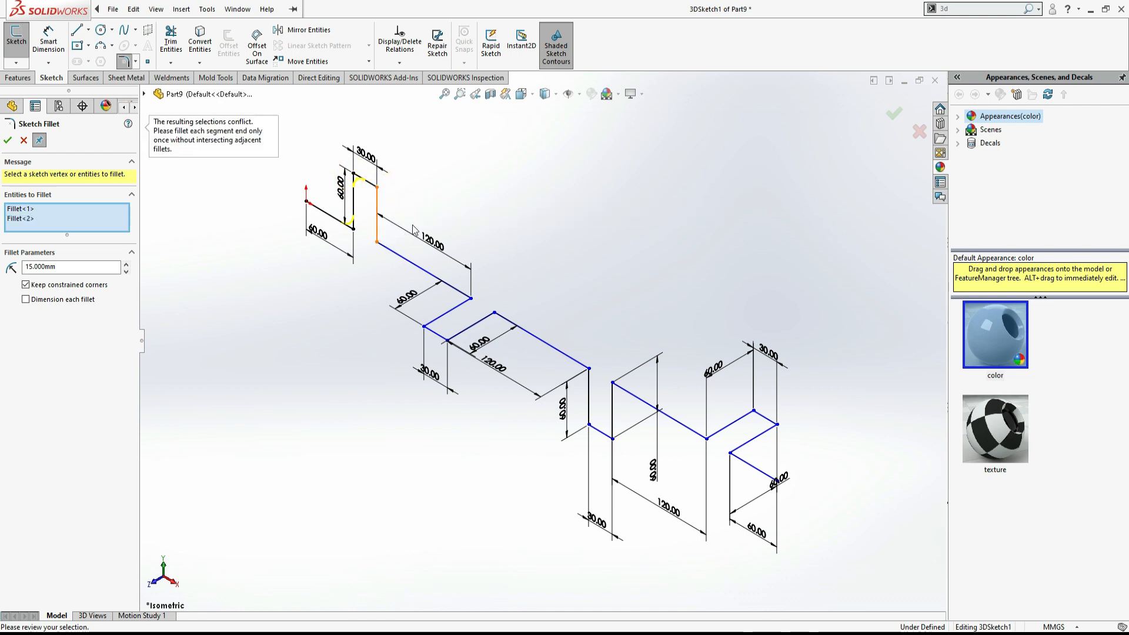
pyautogui.moveTo(449, 214)
pyautogui.mouseDown(button='middle')
pyautogui.moveTo(504, 164)
pyautogui.moveTo(521, 178)
pyautogui.moveTo(479, 187)
pyautogui.mouseUp(button='middle')
pyautogui.scroll(1, 479, 187)
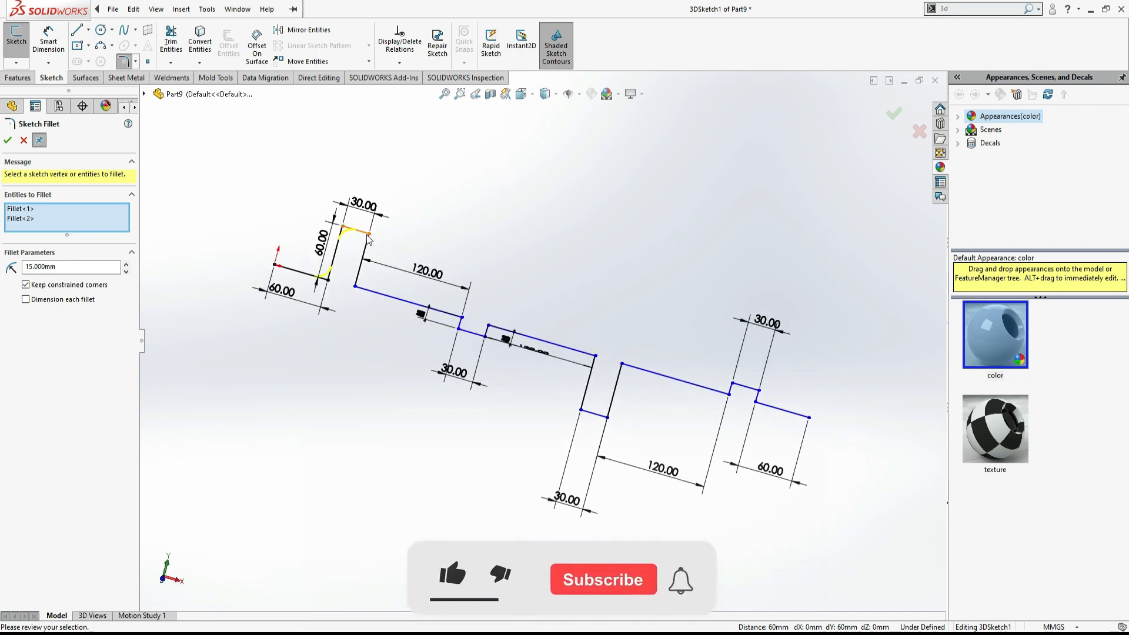
# - Add the corners at the ends of the first 120 mm segment and the following jog to the fillet selection
pyautogui.click(356, 287)
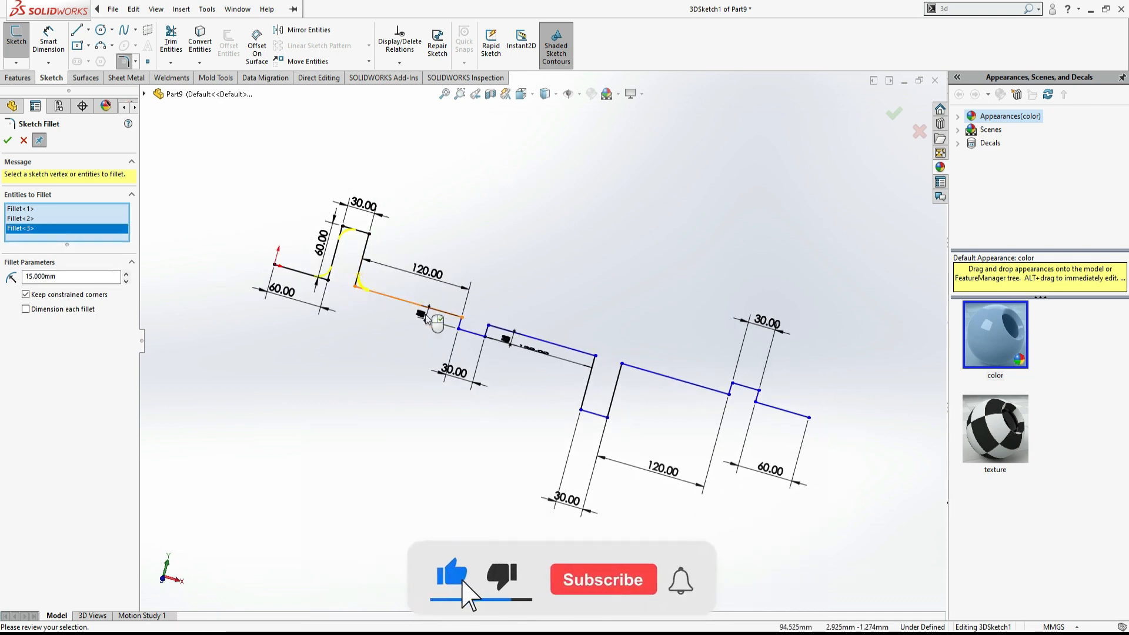
pyautogui.moveTo(516, 276)
pyautogui.mouseDown(button='middle')
pyautogui.moveTo(494, 280)
pyautogui.moveTo(481, 323)
pyautogui.mouseUp(button='middle')
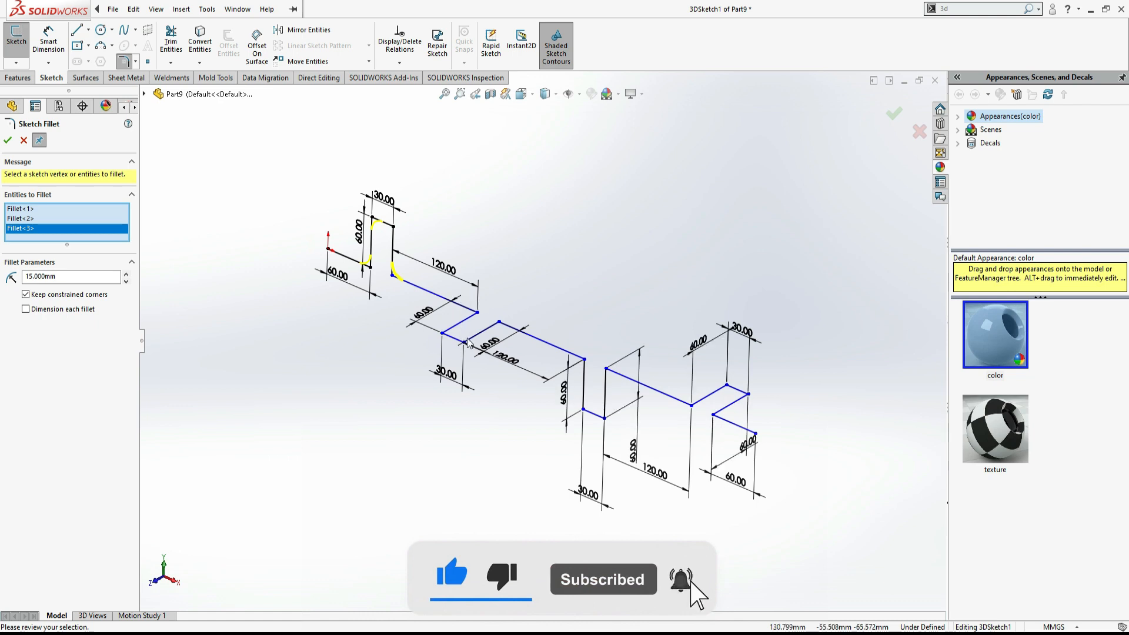
pyautogui.click(478, 313)
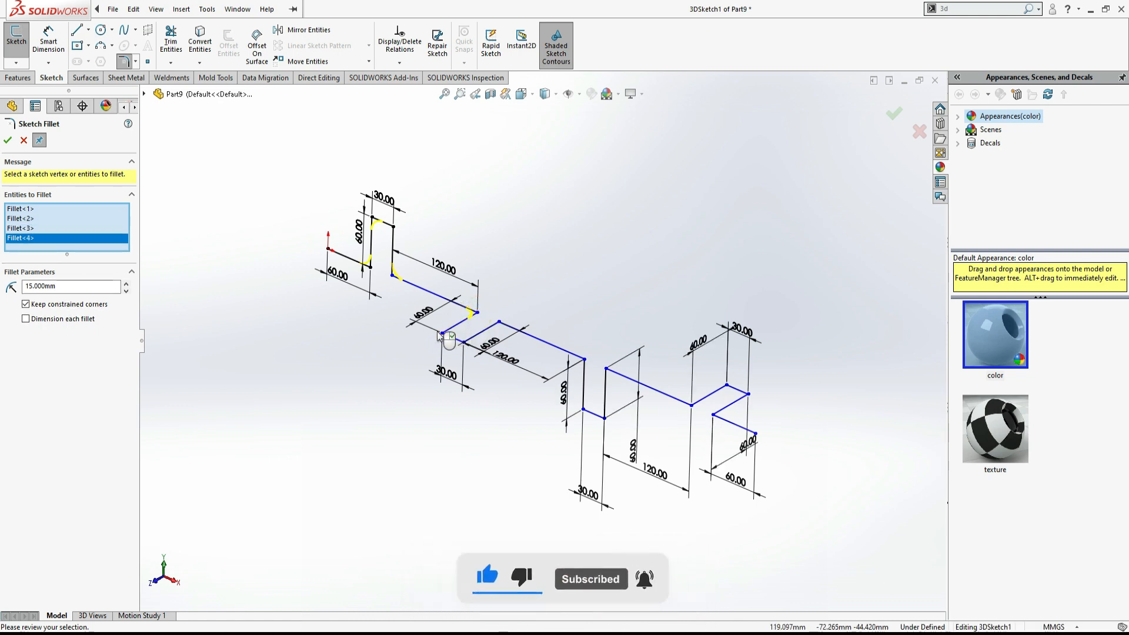
pyautogui.click(442, 334)
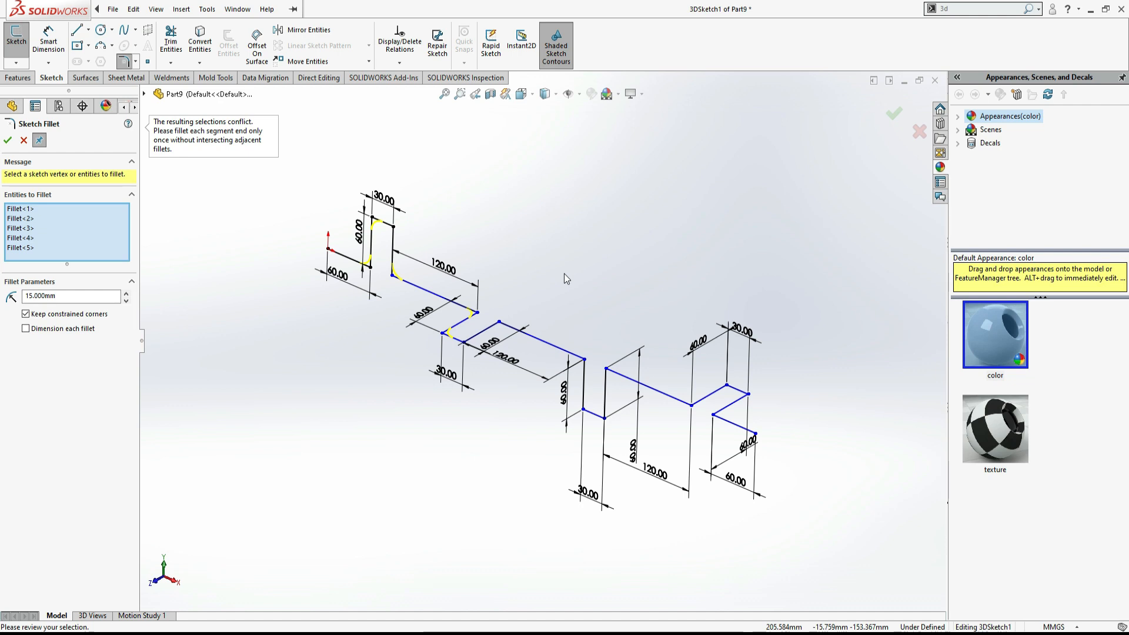
# - Set the fillet radius to 10 mm and add two more path corners to the selection
pyautogui.moveTo(560, 270)
pyautogui.mouseDown(button='middle')
pyautogui.moveTo(553, 308)
pyautogui.moveTo(566, 361)
pyautogui.mouseUp(button='middle')
pyautogui.scroll(2, 543, 337)
pyautogui.click(71, 296)
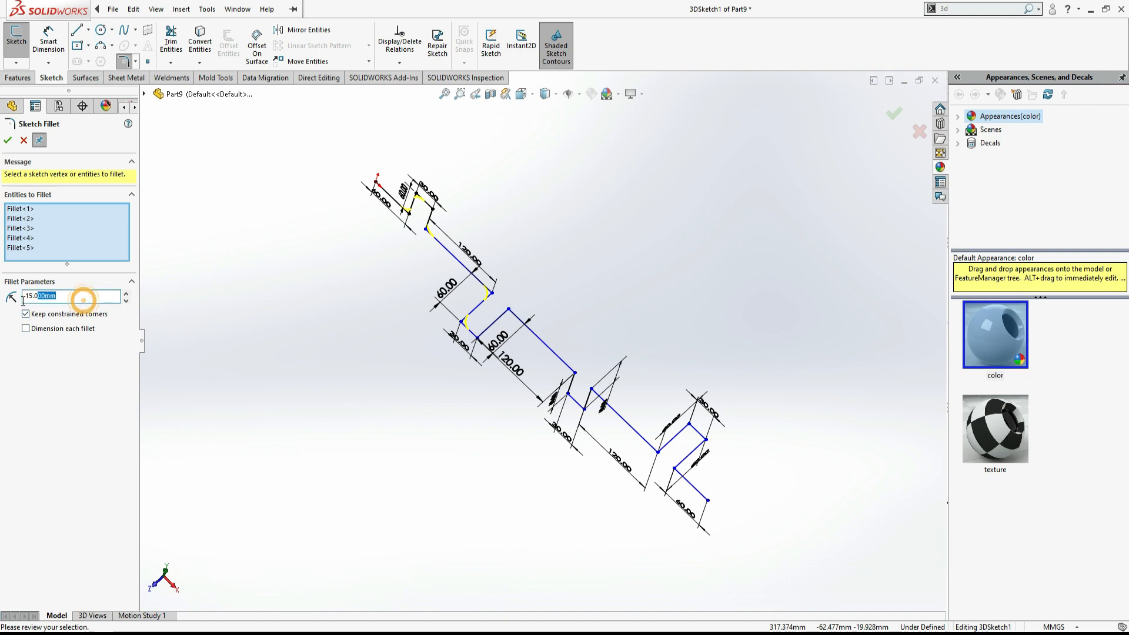
pyautogui.write('1')
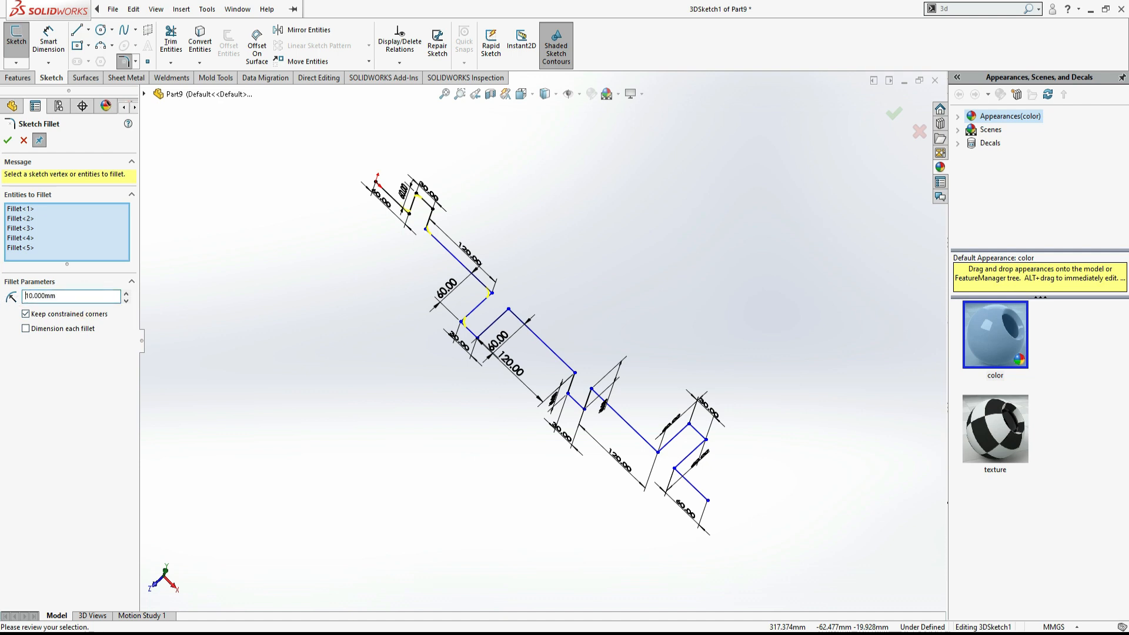
pyautogui.scroll(-3, 447, 229)
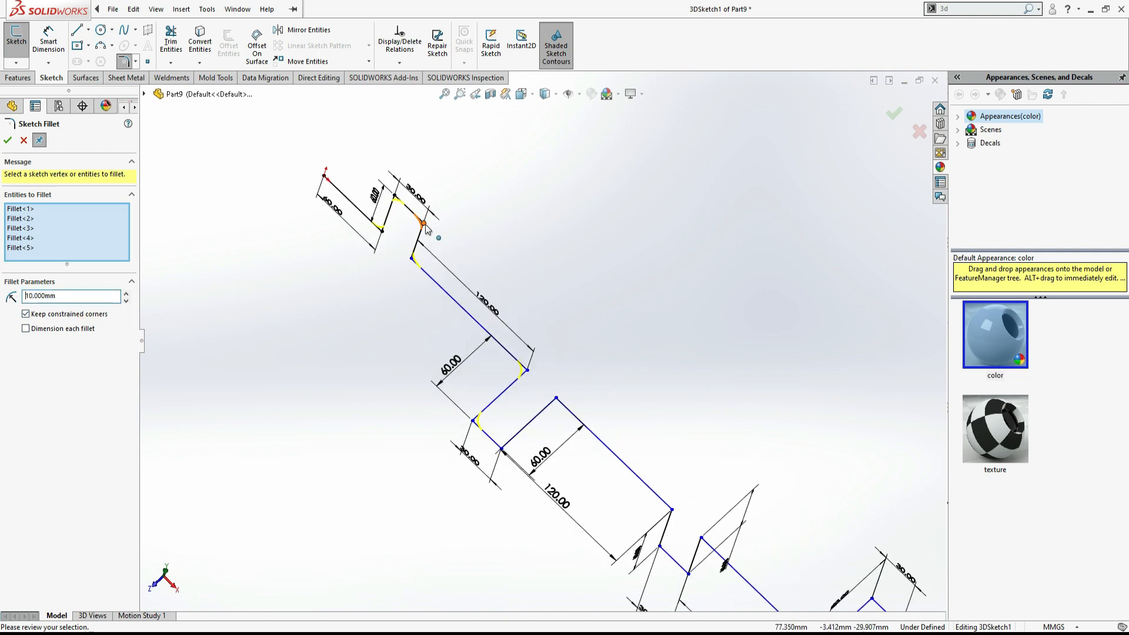
pyautogui.click(423, 223)
pyautogui.moveTo(527, 266)
pyautogui.mouseDown(button='middle')
pyautogui.moveTo(524, 216)
pyautogui.moveTo(537, 190)
pyautogui.mouseUp(button='middle')
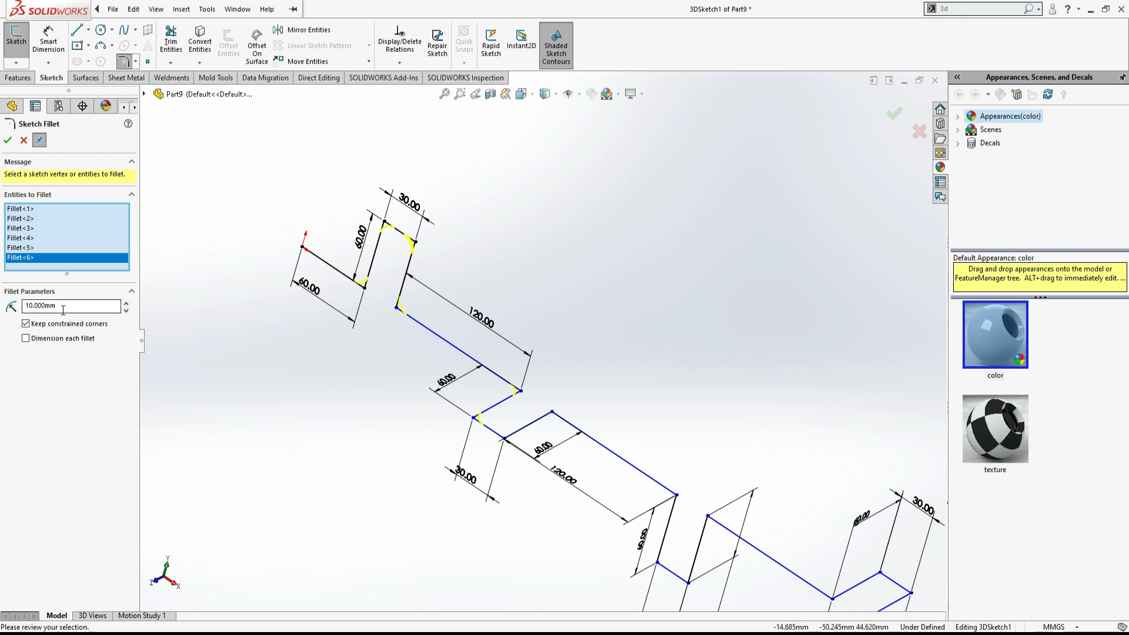
pyautogui.click(504, 438)
# - Set the fillet radius to 12 mm and add the corners of the second jog and the downward loop to the selection
pyautogui.moveTo(80, 316); pyautogui.dragTo(7, 320)
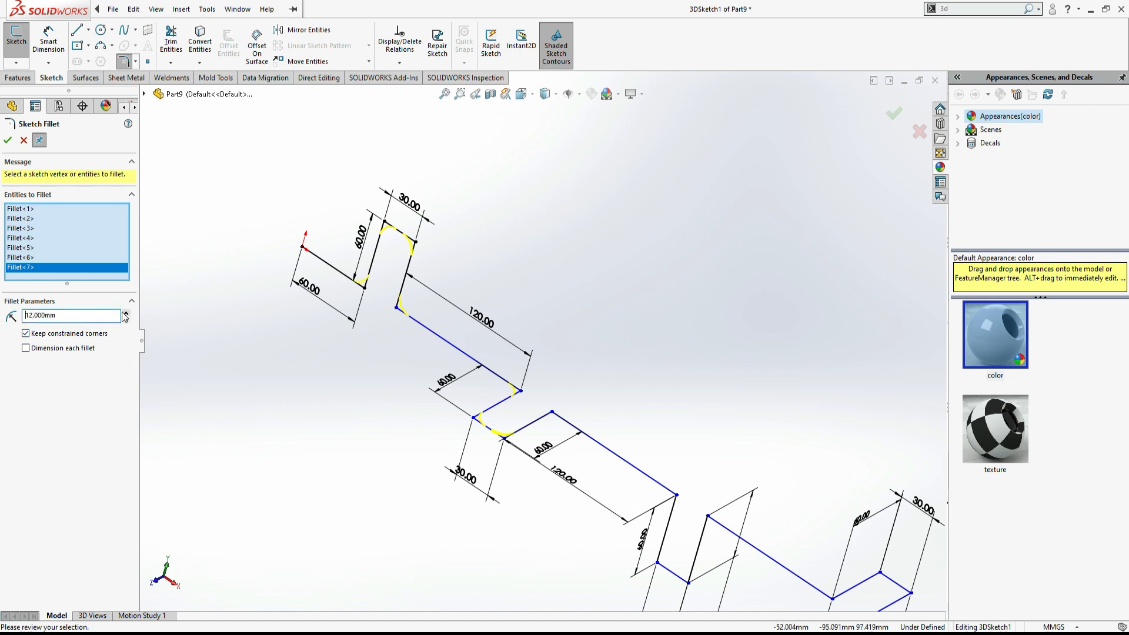
pyautogui.click(552, 413)
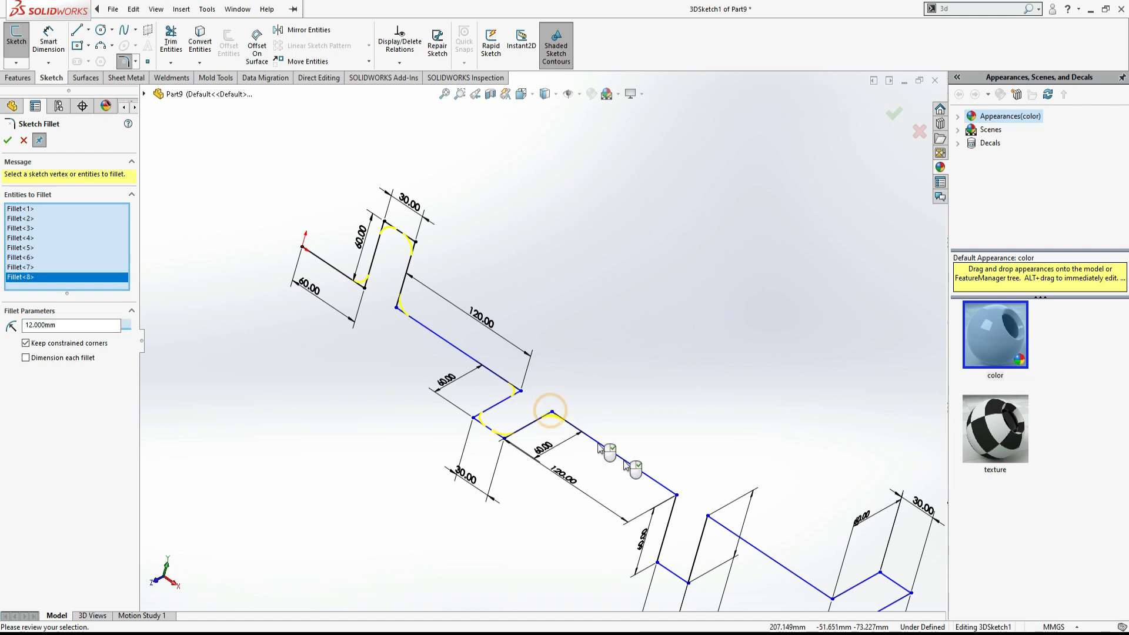
pyautogui.click(676, 496)
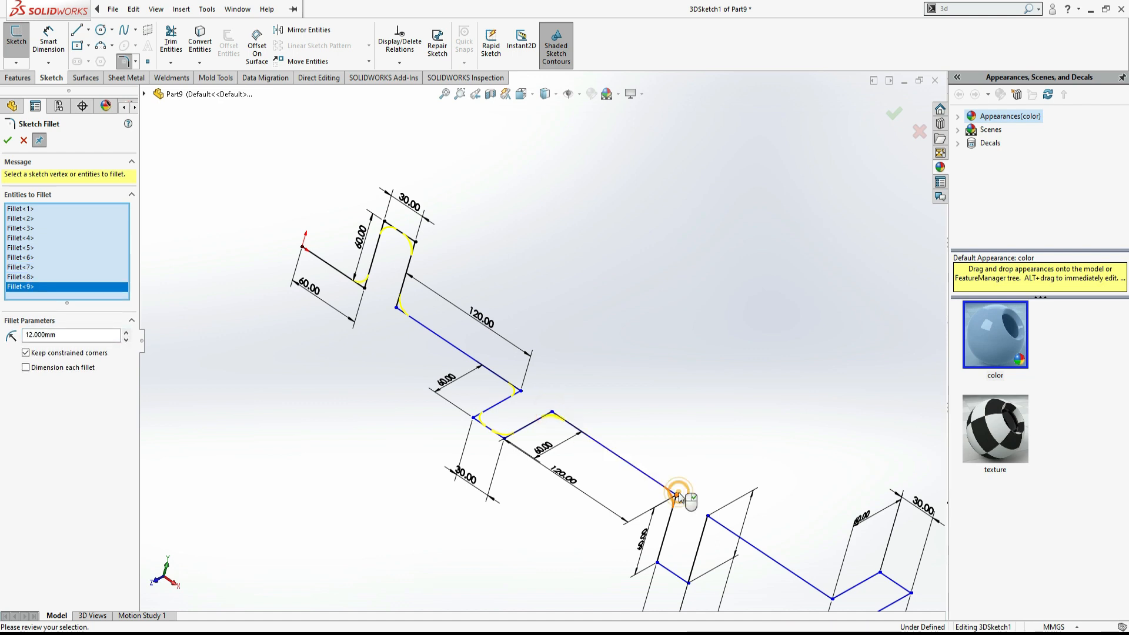
pyautogui.click(657, 563)
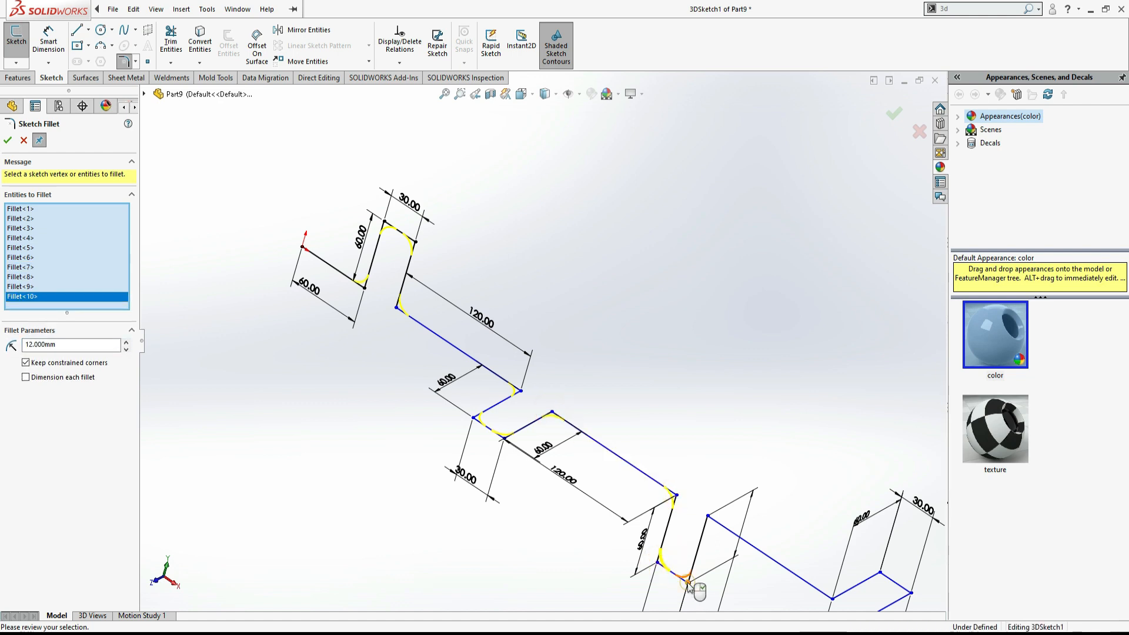
pyautogui.click(688, 582)
pyautogui.click(708, 516)
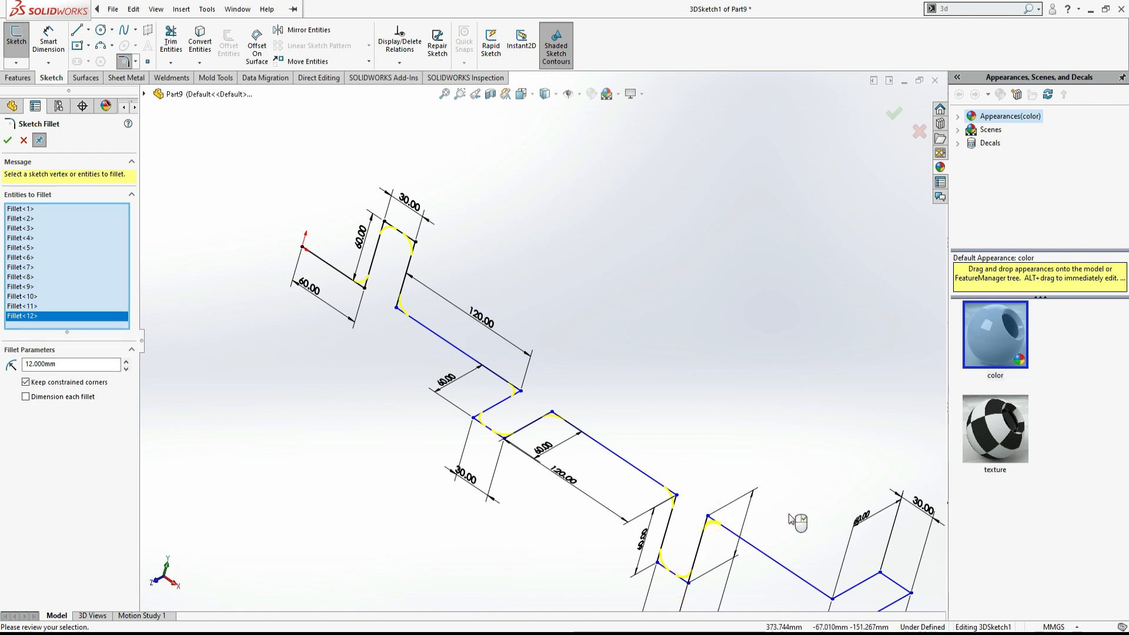
# - Add the four corners of the final jog near the path's end and apply the sketch fillet
pyautogui.scroll(2, 794, 521)
pyautogui.scroll(-3, 779, 522)
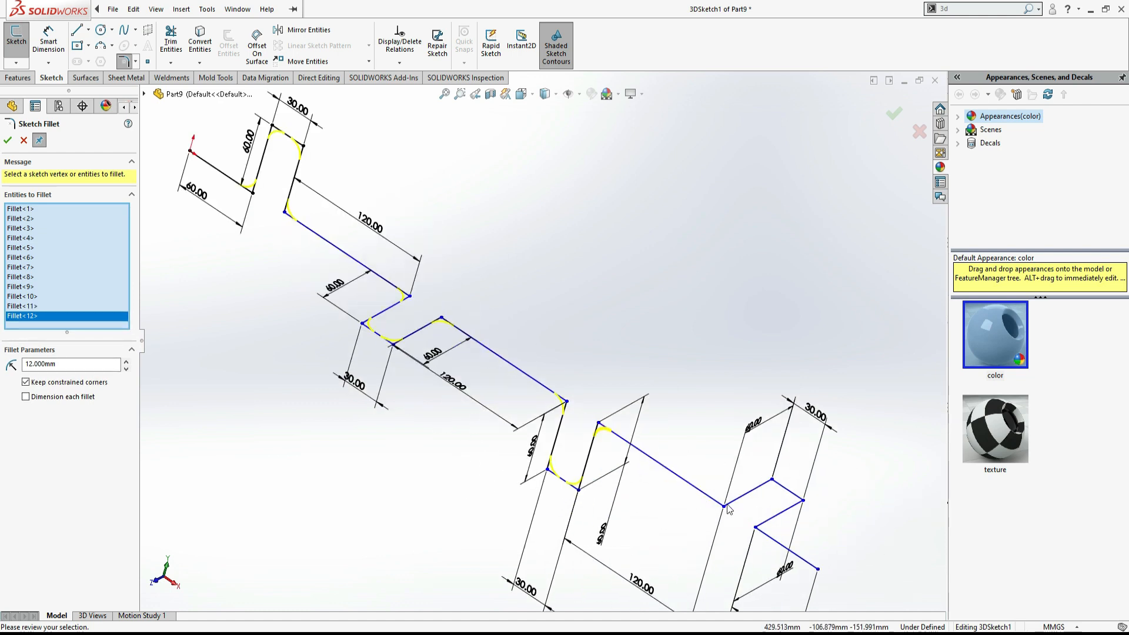
pyautogui.click(724, 506)
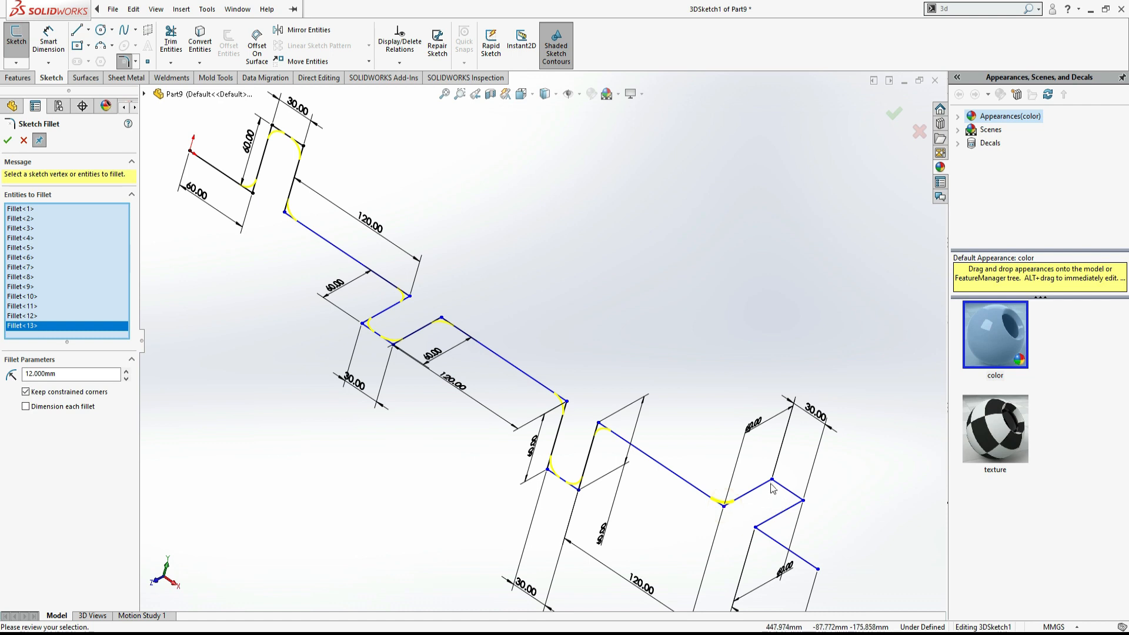
pyautogui.click(773, 481)
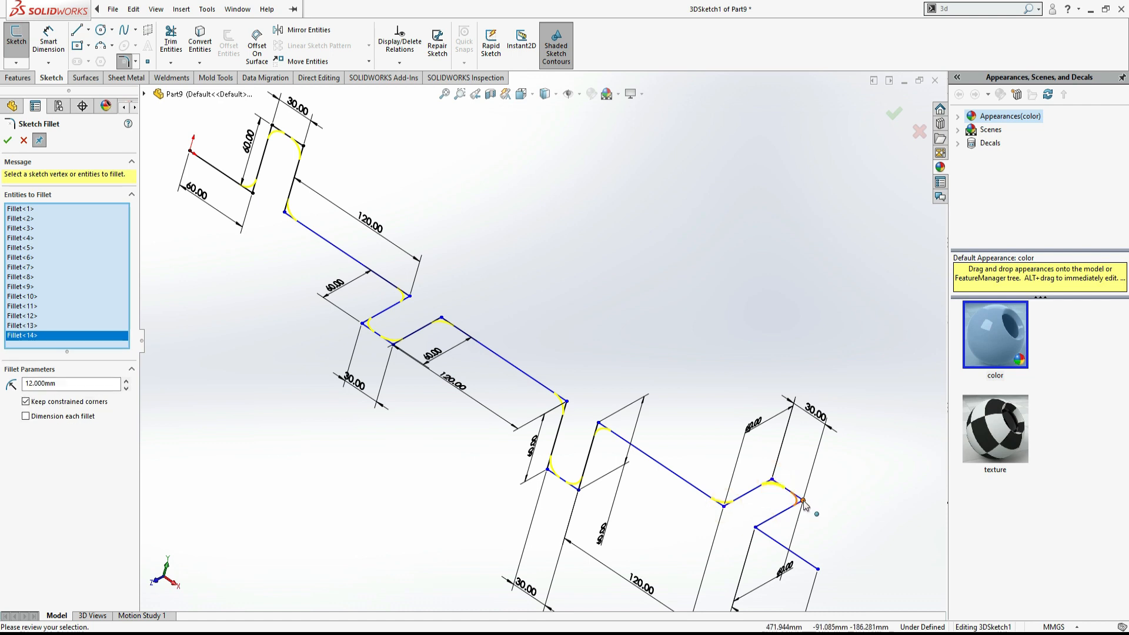
pyautogui.click(804, 501)
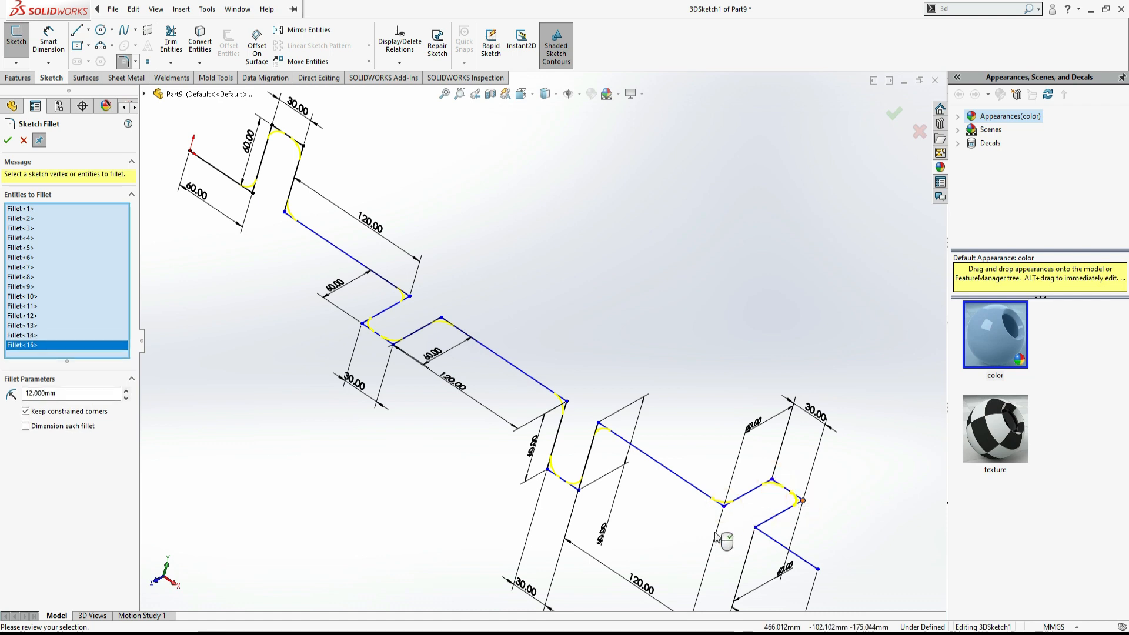
pyautogui.click(757, 528)
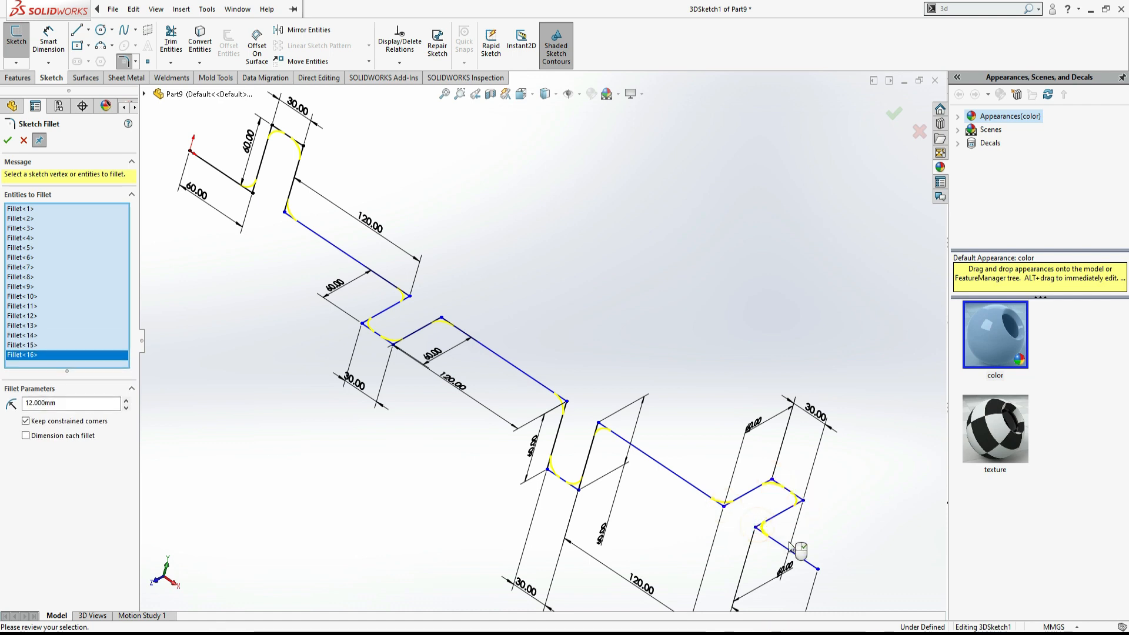
pyautogui.click(7, 140)
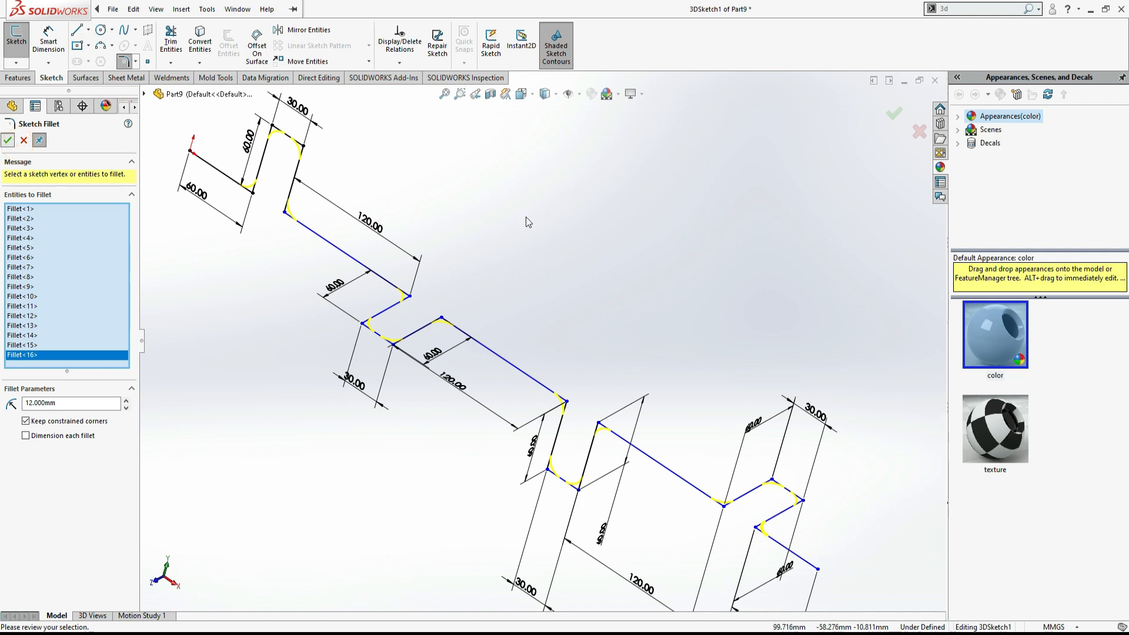
pyautogui.click(8, 140)
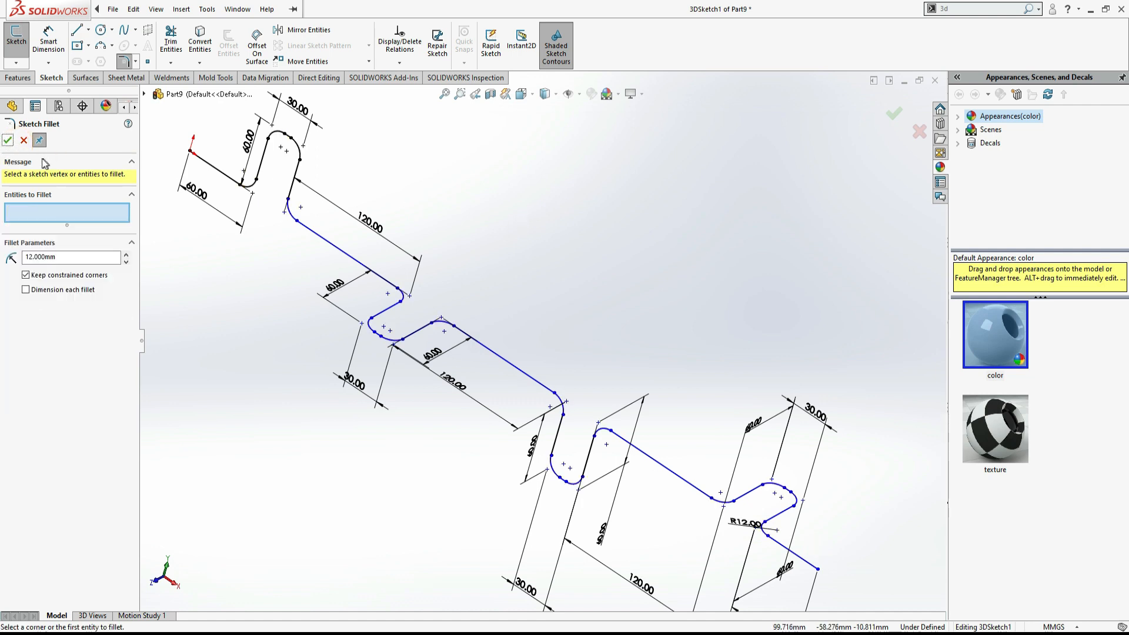
pyautogui.click(23, 142)
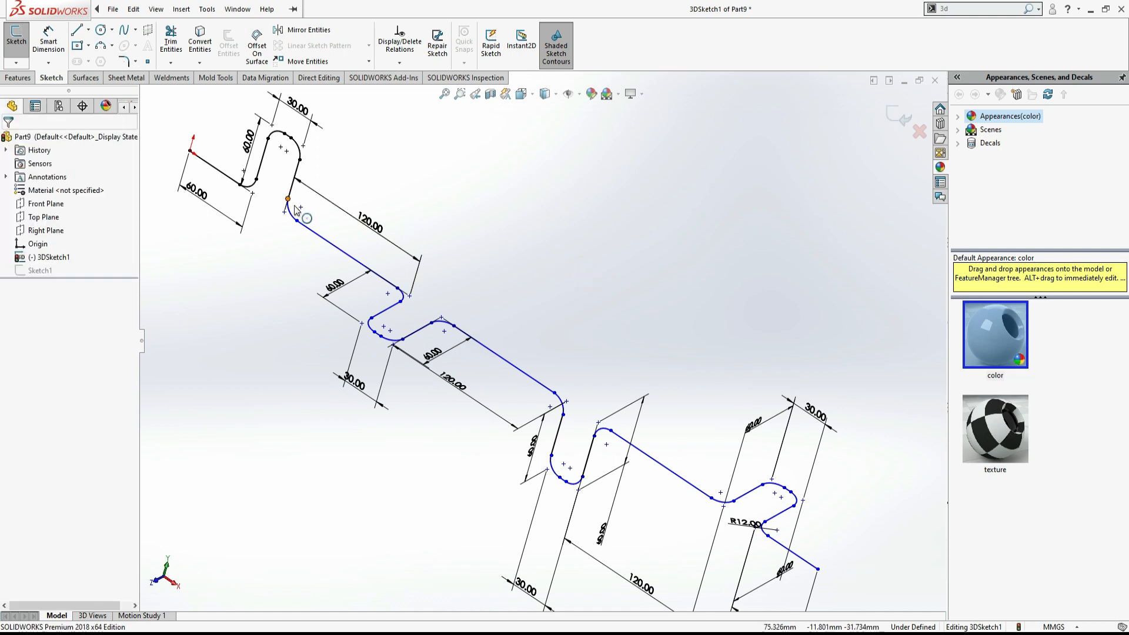
# - Fit the view and exit the 3D sketch
pyautogui.press('f')
pyautogui.click(18, 78)
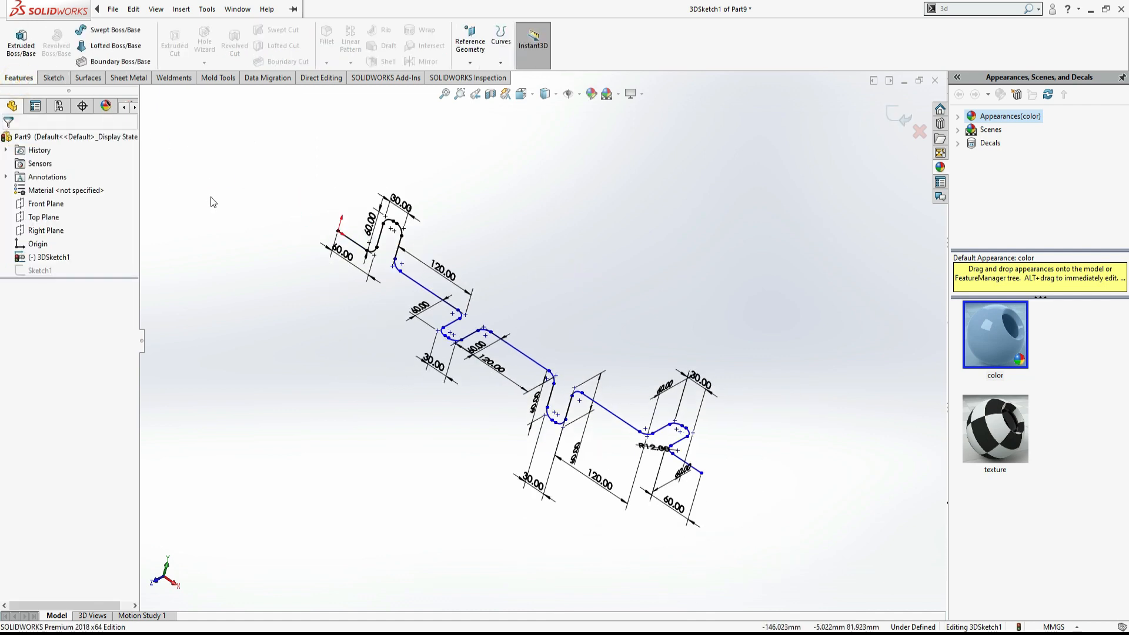
pyautogui.click(894, 115)
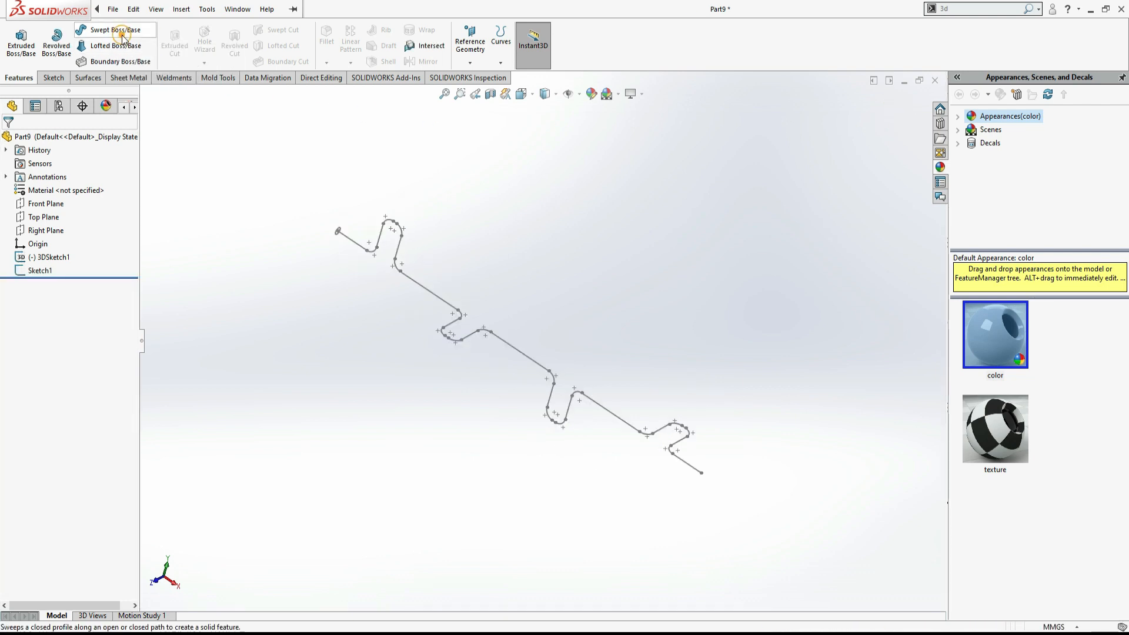
# - Sweep the circle sketch along the filleted 3D sketch path with Swept Boss/Base
pyautogui.click(121, 36)
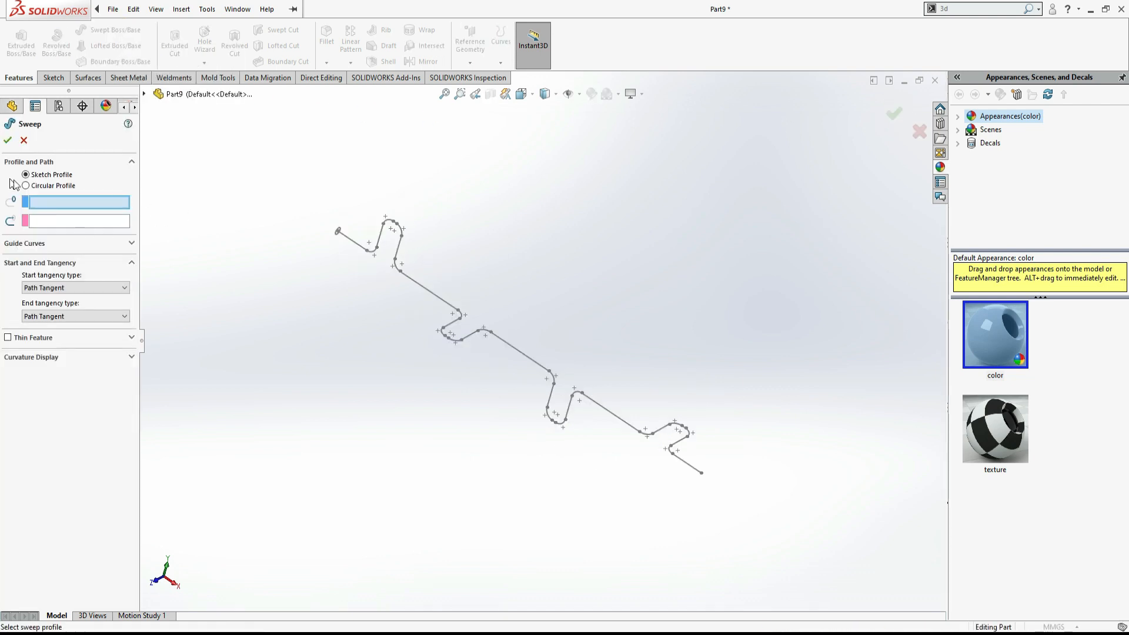
pyautogui.scroll(-5, 365, 247)
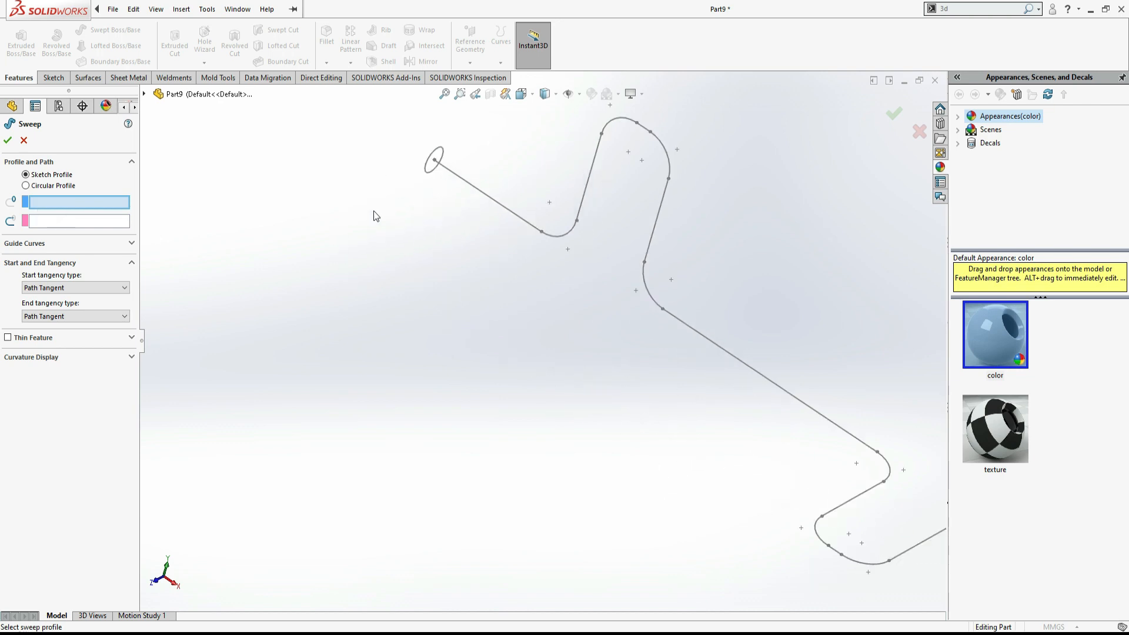
pyautogui.click(480, 190)
pyautogui.scroll(8, 757, 286)
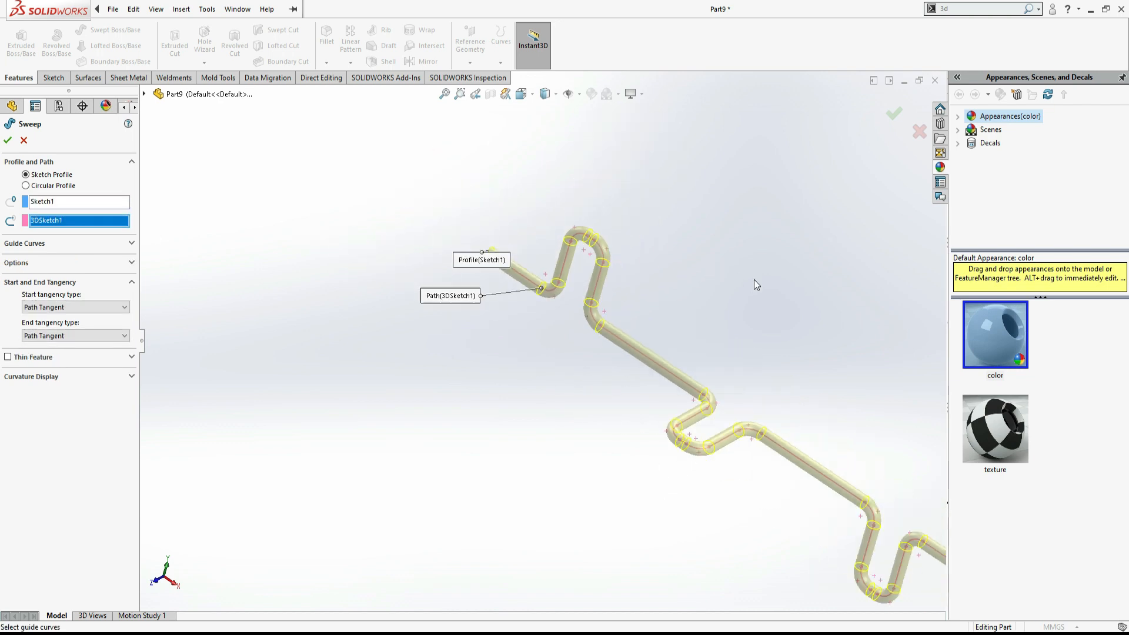
pyautogui.click(7, 140)
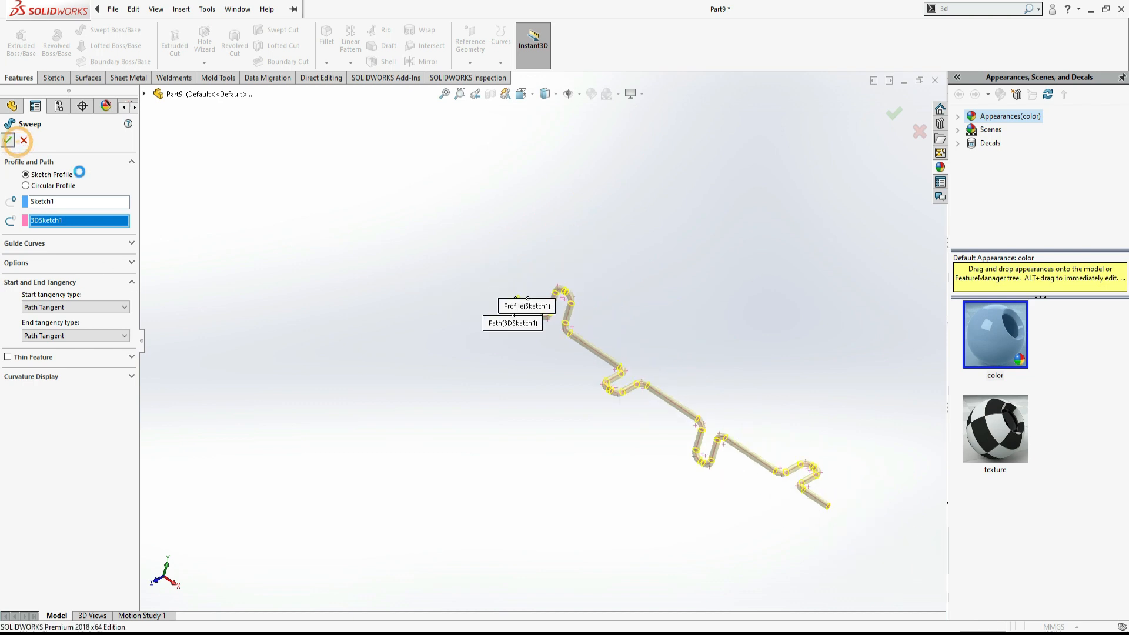
# - Inspect the swept rod in the isometric and front views
pyautogui.click(400, 298)
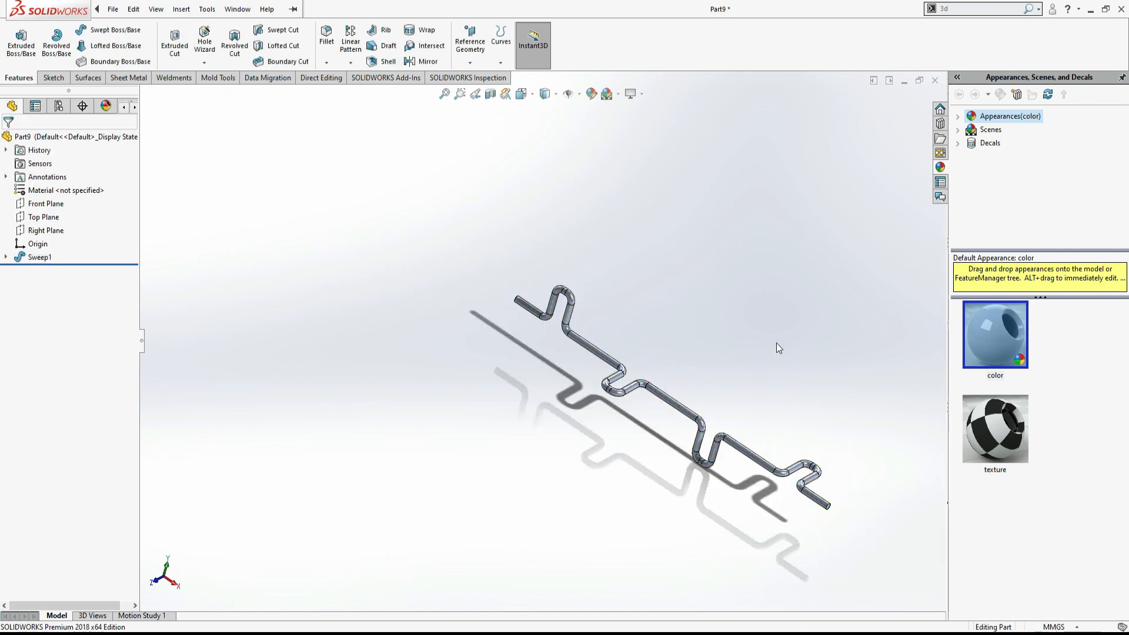
pyautogui.hotkey('ctrl', '7')
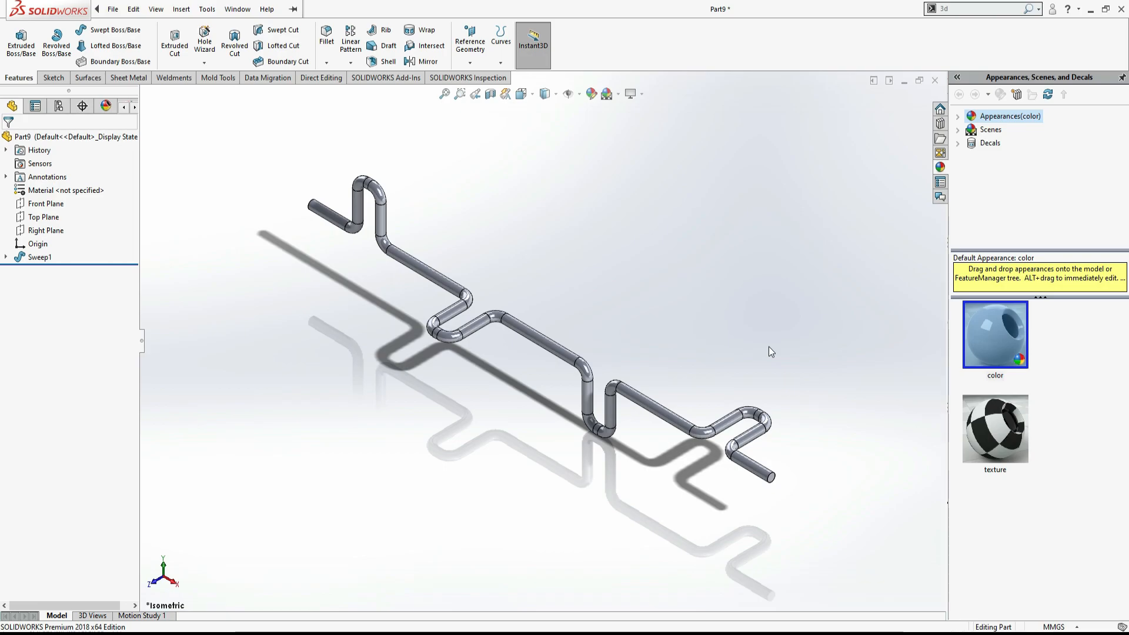
pyautogui.hotkey('alt', 'Tab')
pyautogui.hotkey('alt', 'Tab')
pyautogui.press('space')
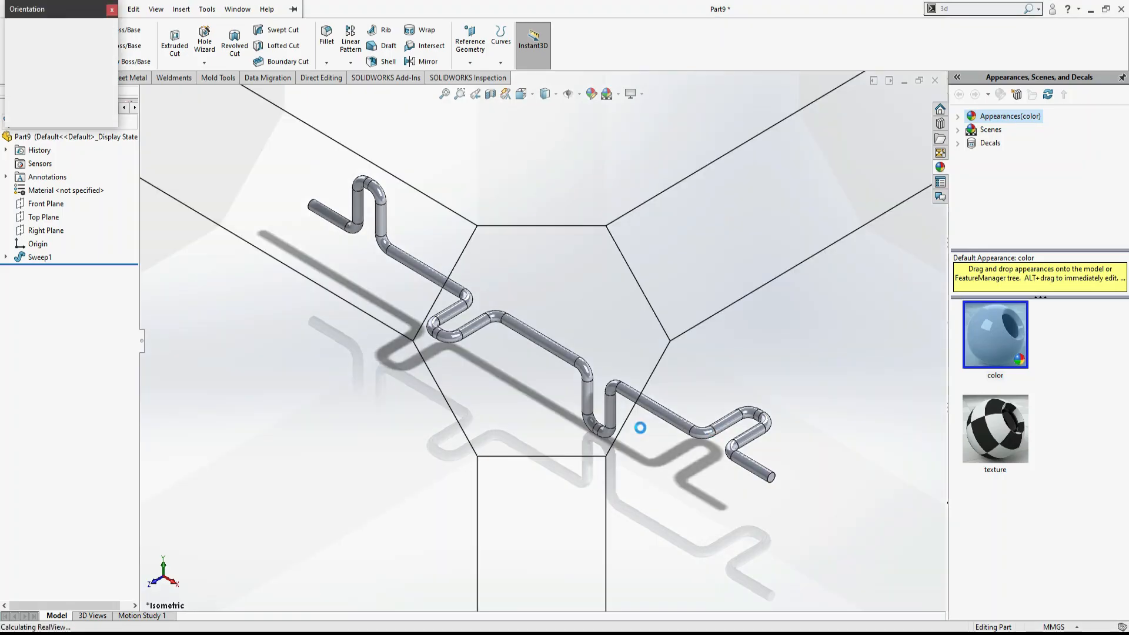
pyautogui.click(321, 465)
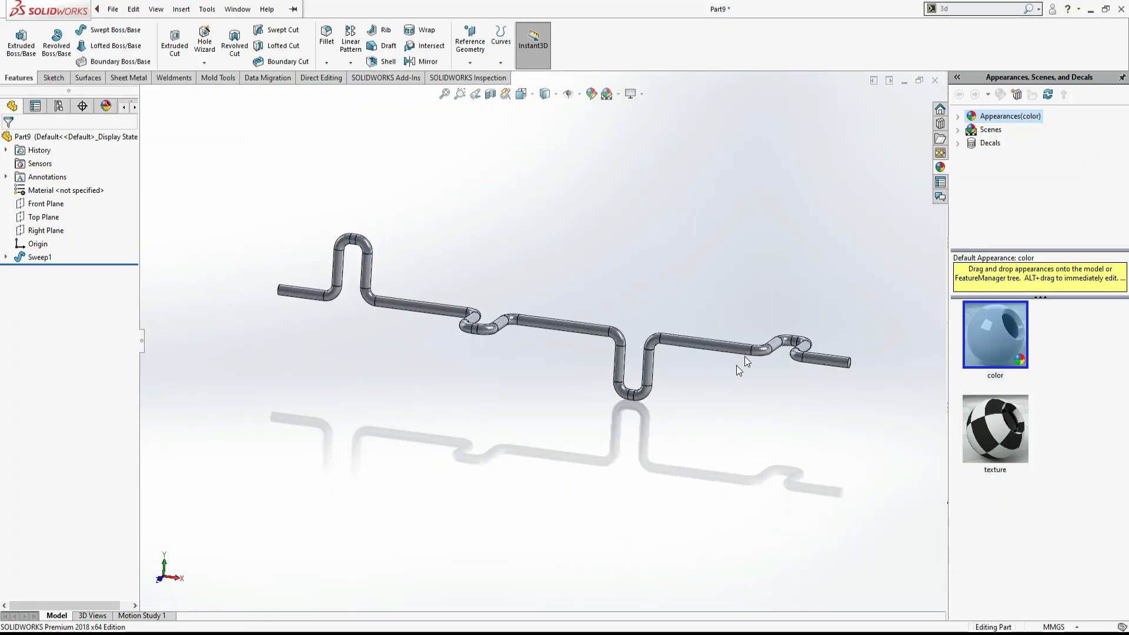
# - In the PDF drawing, highlight the path line of the top view, then return to the model
pyautogui.hotkey('alt', 'Tab')
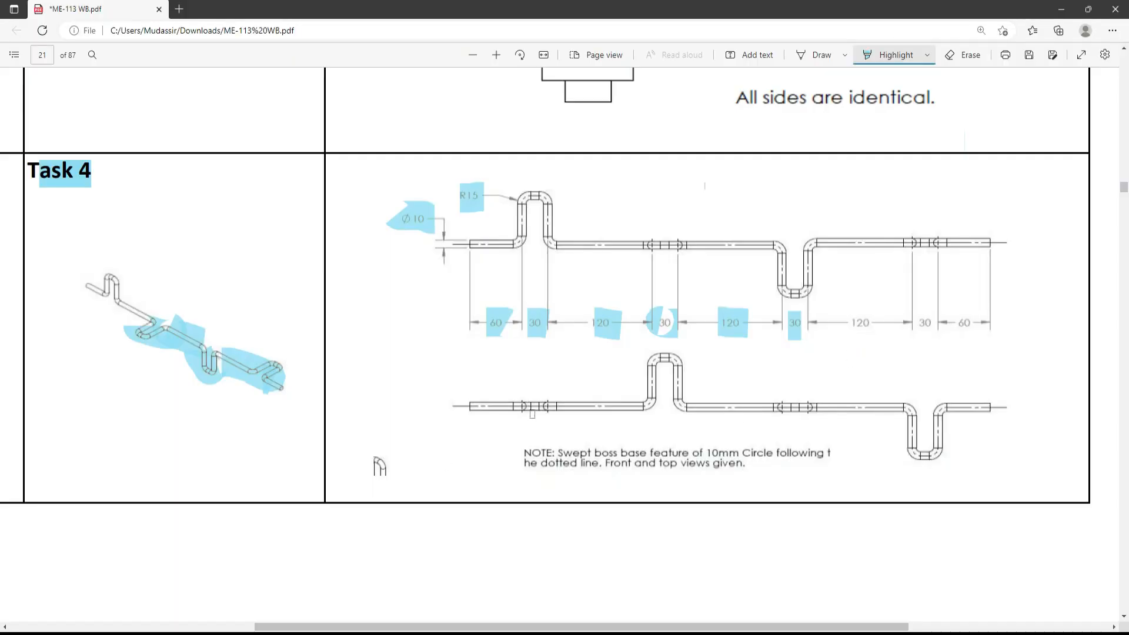
pyautogui.moveTo(471, 405); pyautogui.dragTo(912, 407)
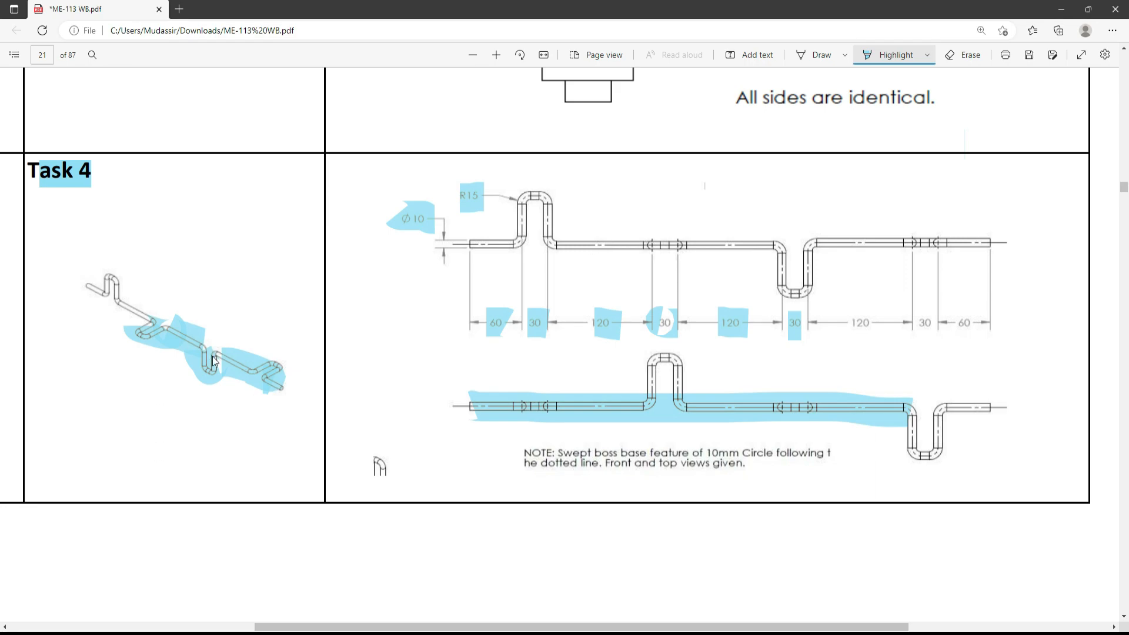
pyautogui.hotkey('alt', 'Tab')
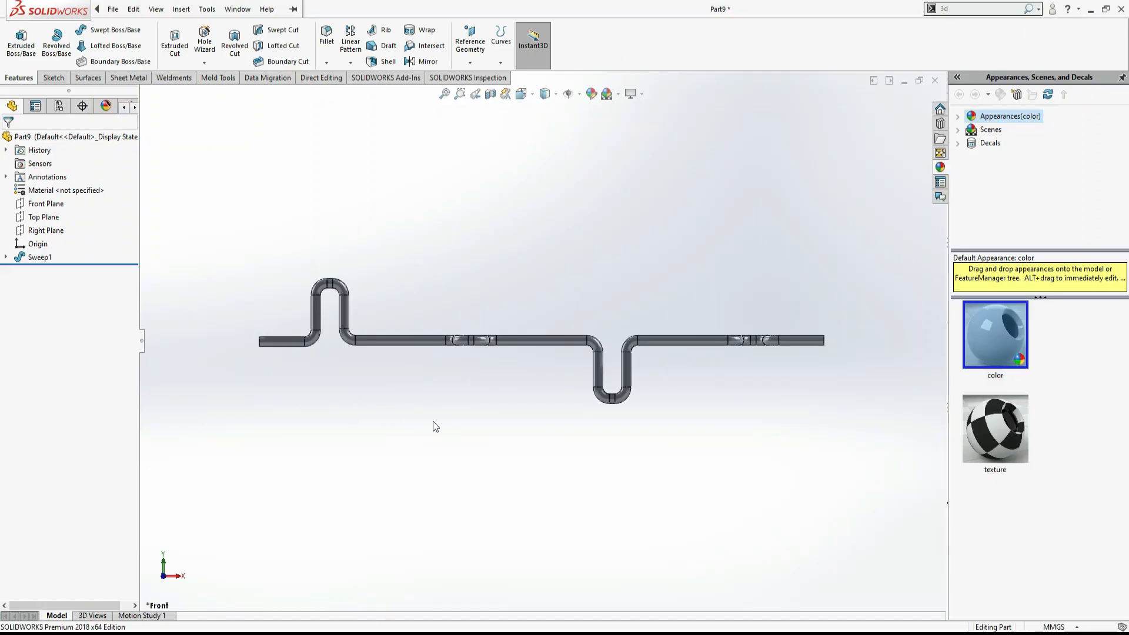
# - Shell the rod to 1 mm thickness, removing both circular end faces
pyautogui.hotkey('ctrl', '7')
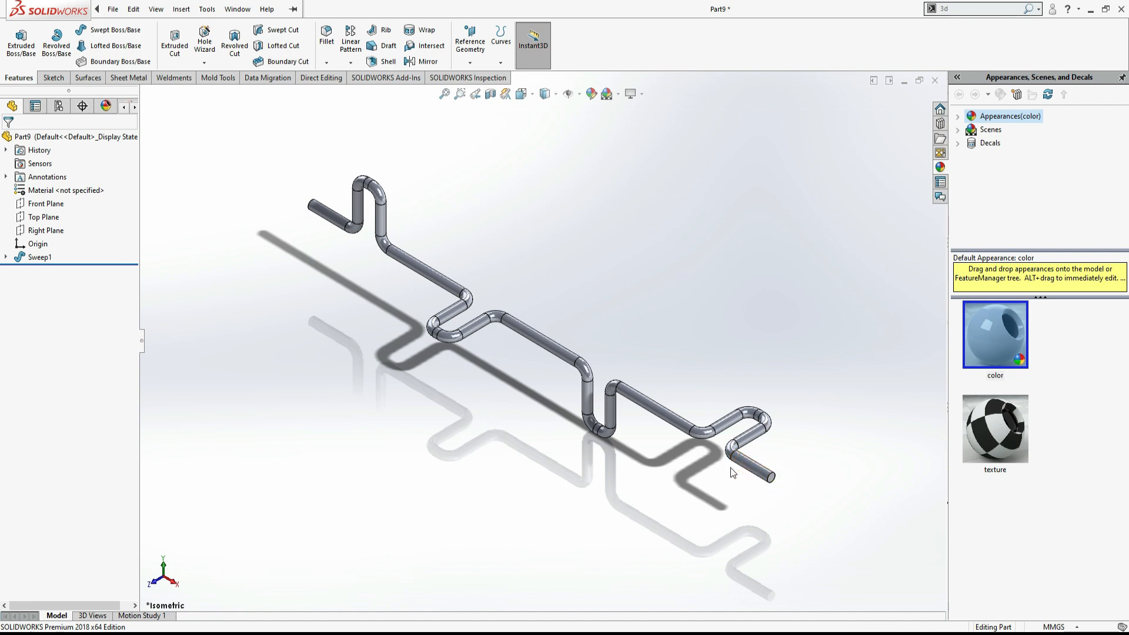
pyautogui.click(387, 62)
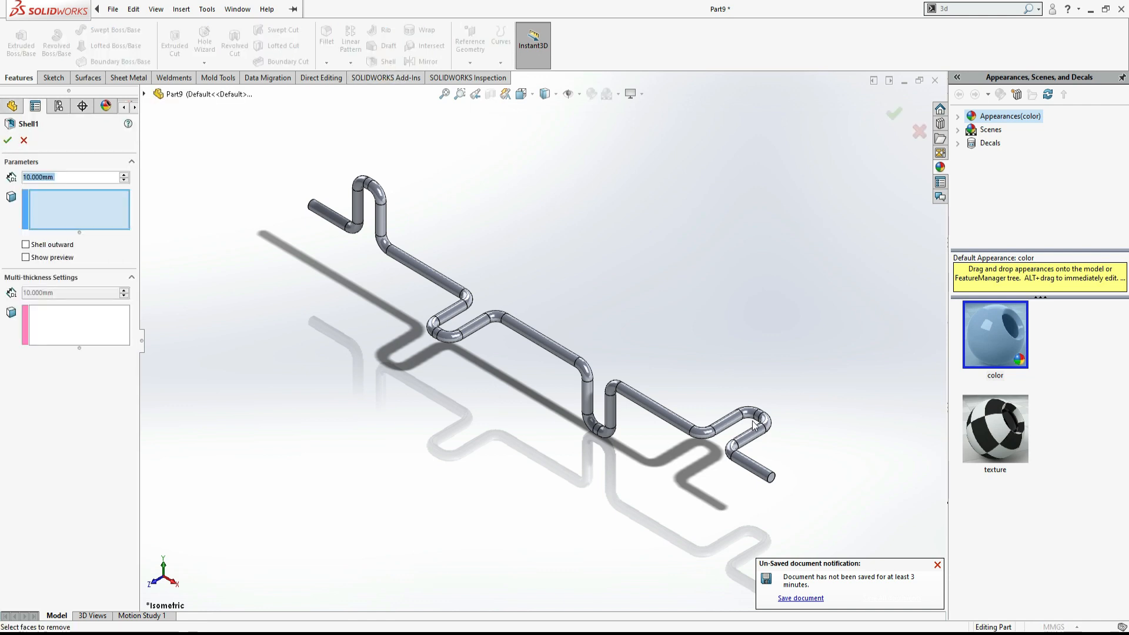
pyautogui.click(772, 481)
pyautogui.moveTo(744, 330); pyautogui.dragTo(504, 399, button='middle')
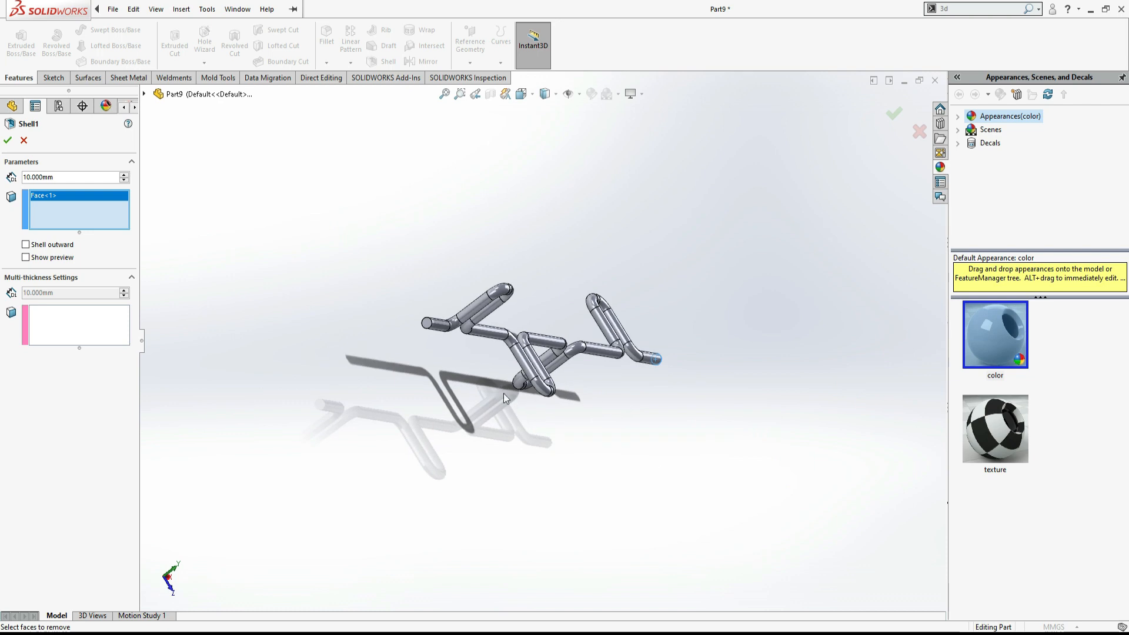
pyautogui.click(428, 323)
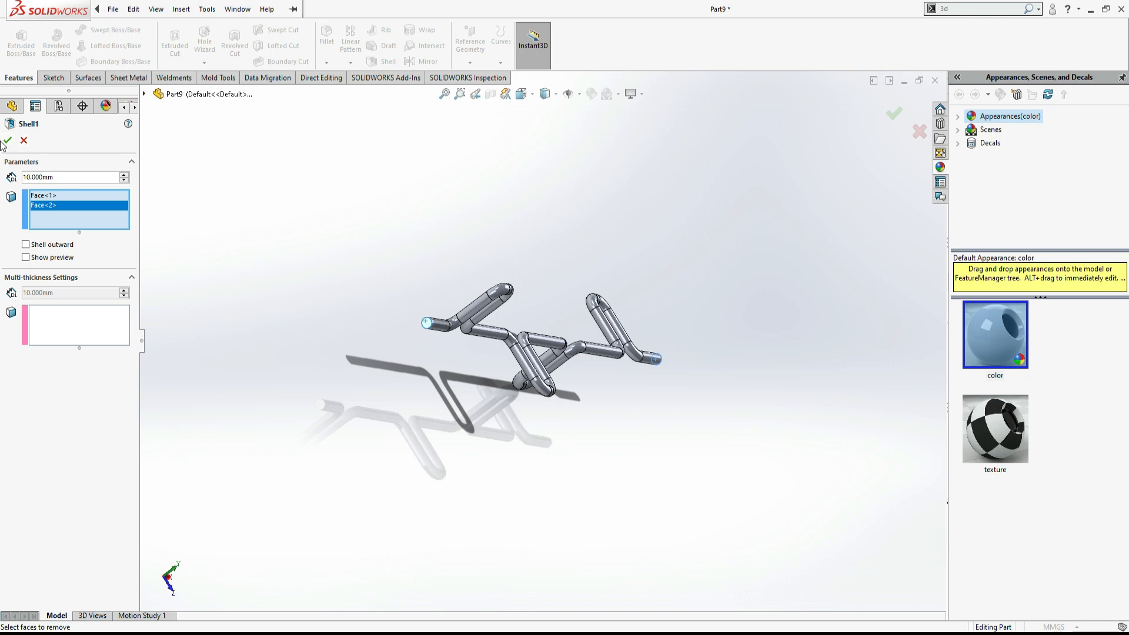
pyautogui.doubleClick(67, 178)
pyautogui.write('1')
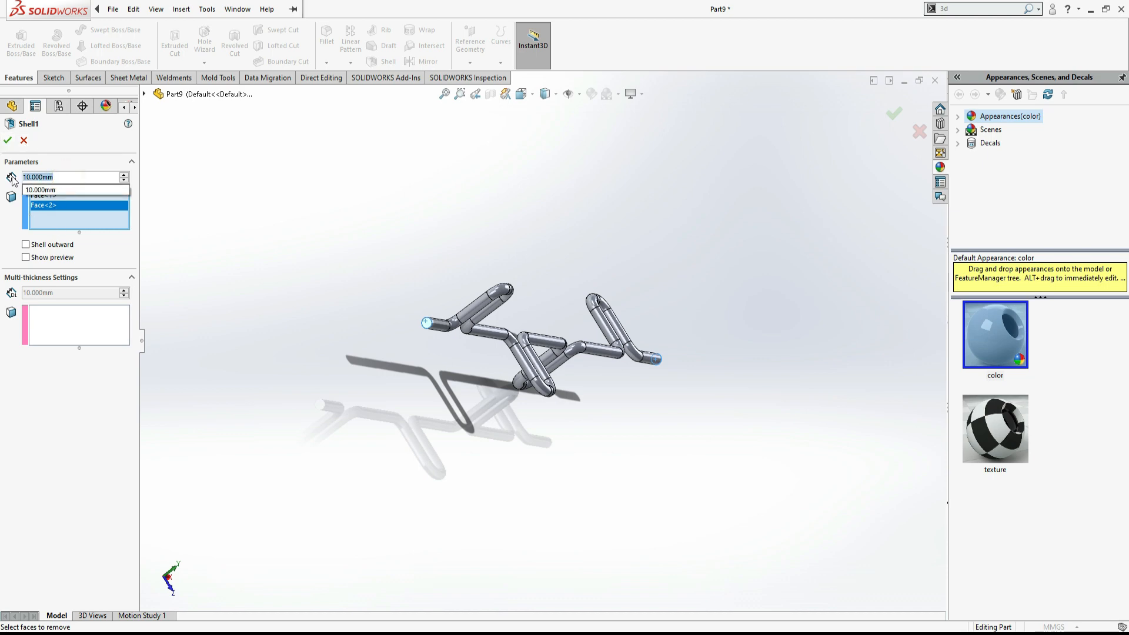
pyautogui.press('Return')
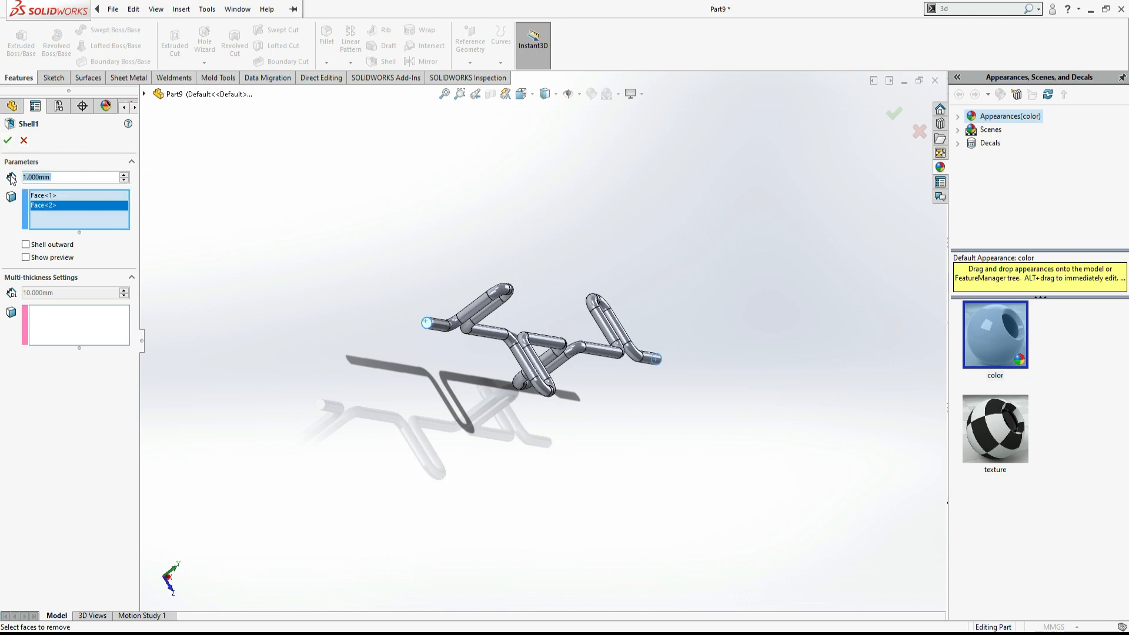
pyautogui.click(7, 140)
# - Inspect the hollow rod end up close, then view the model isometrically in a line-only display style
pyautogui.click(321, 216)
pyautogui.scroll(-5, 530, 370)
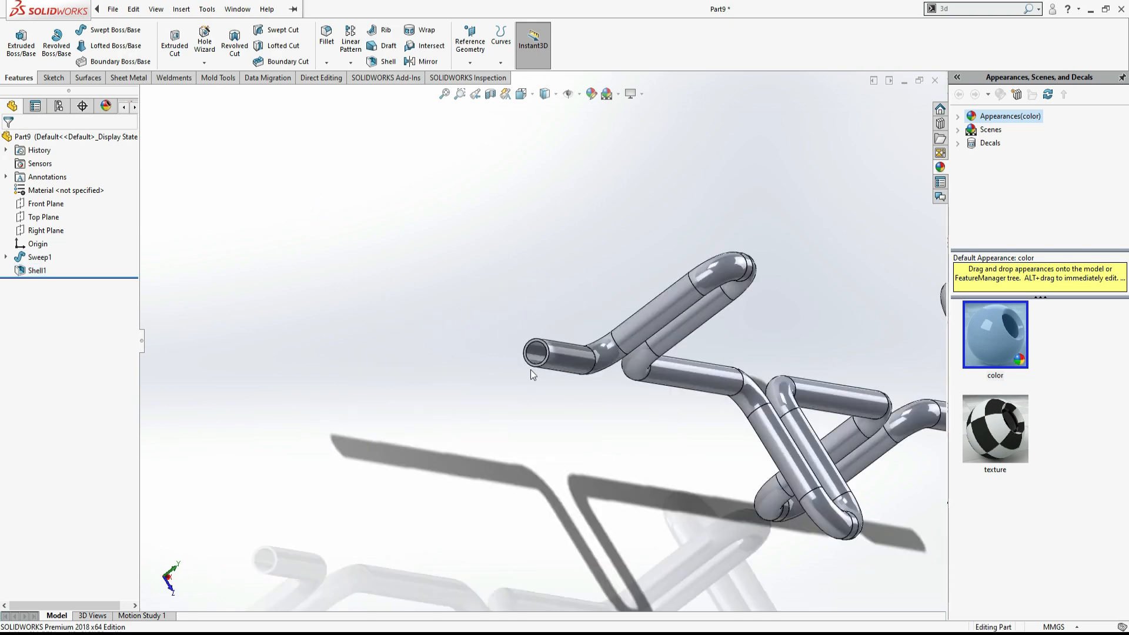
pyautogui.scroll(5, 545, 349)
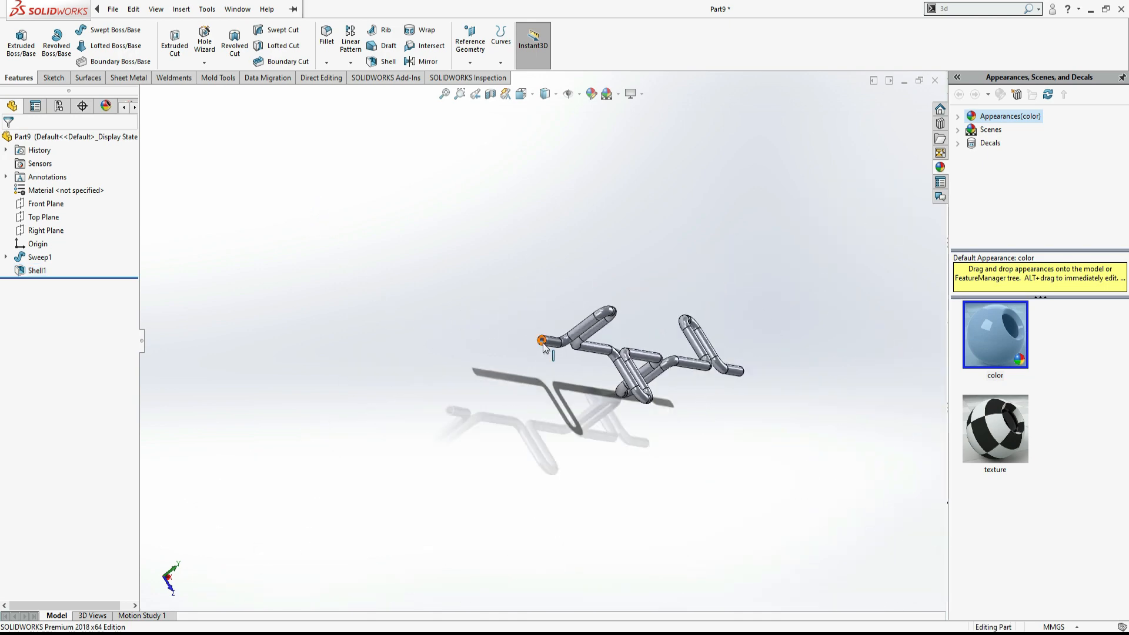
pyautogui.hotkey('ctrl', '7')
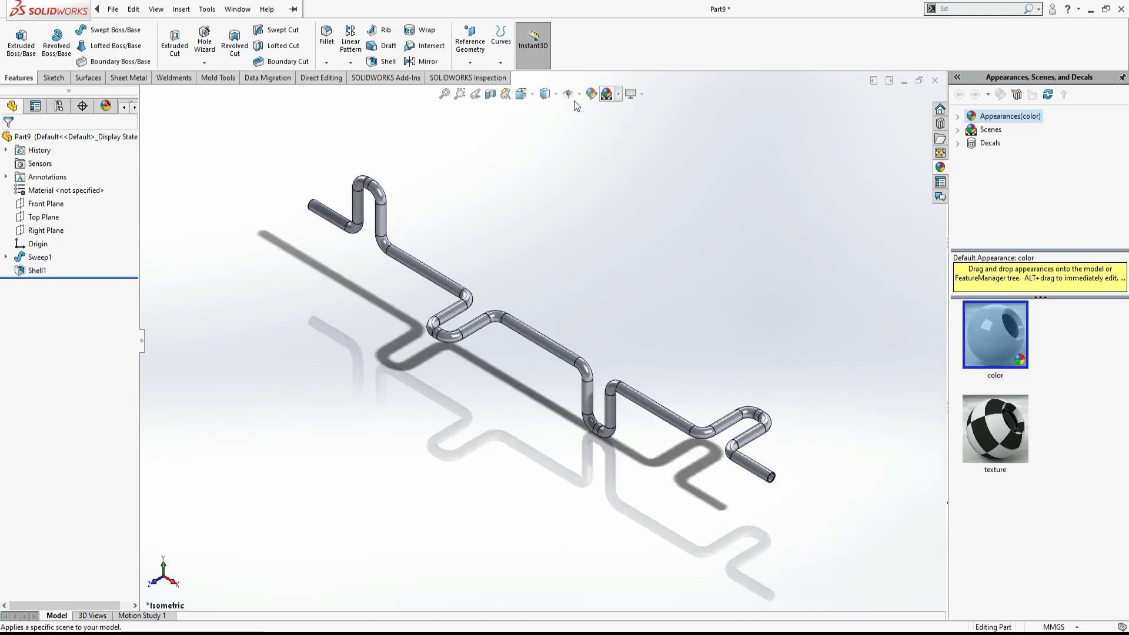
pyautogui.click(557, 95)
pyautogui.click(545, 145)
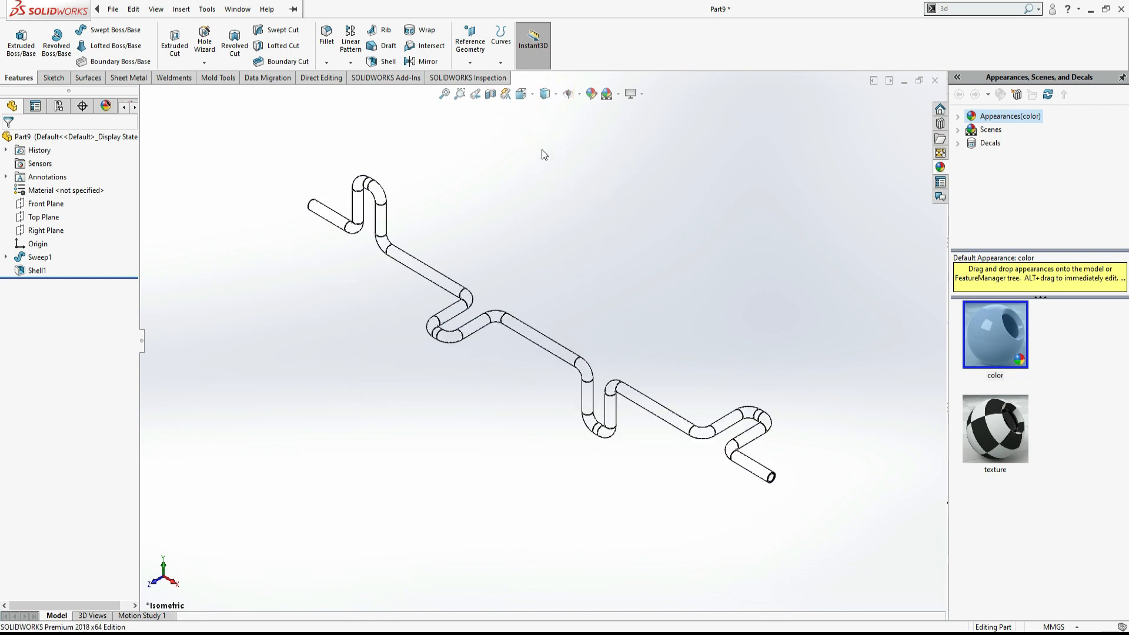
# - View the rod in the hidden-lines-visible display style and inspect one end up close before fitting it back to the window
pyautogui.click(556, 94)
pyautogui.click(545, 180)
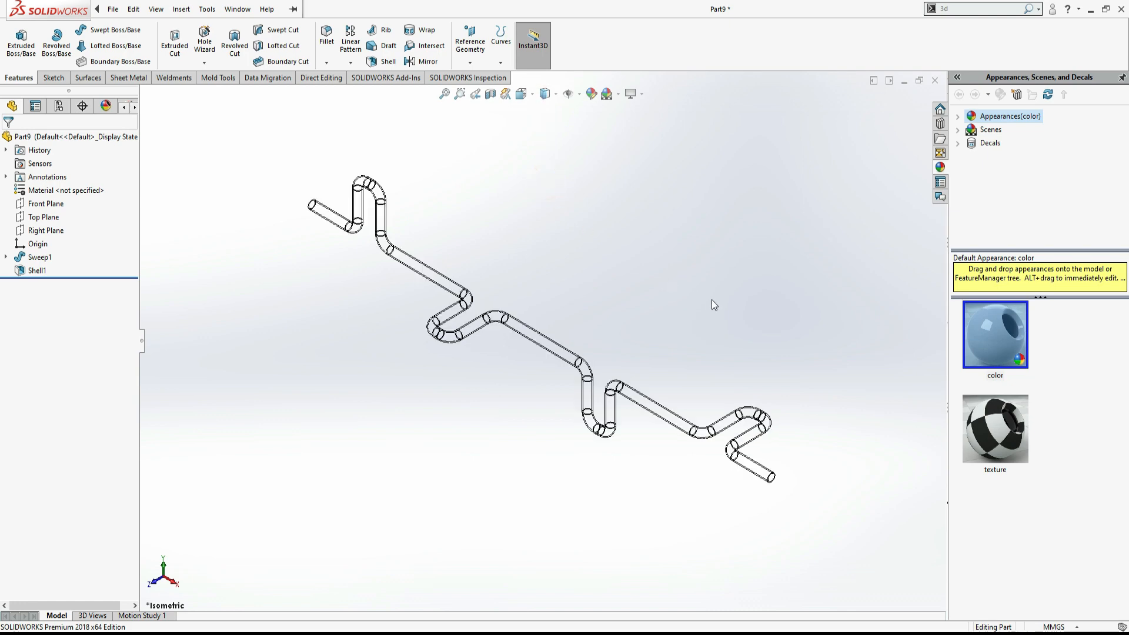
pyautogui.scroll(-10, 277, 238)
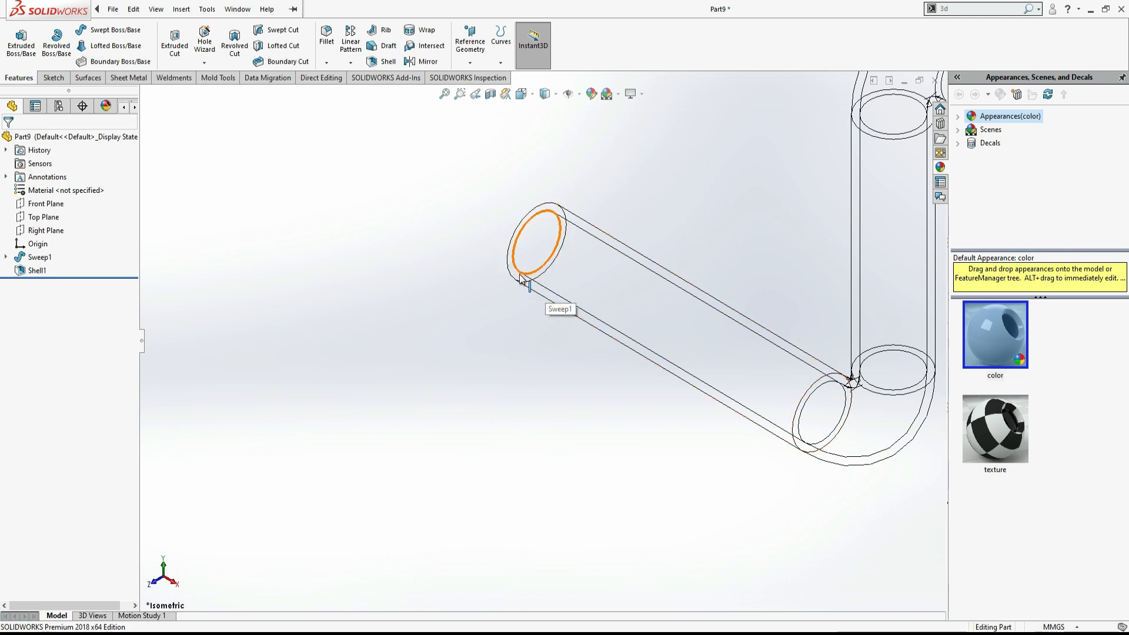
pyautogui.press('f')
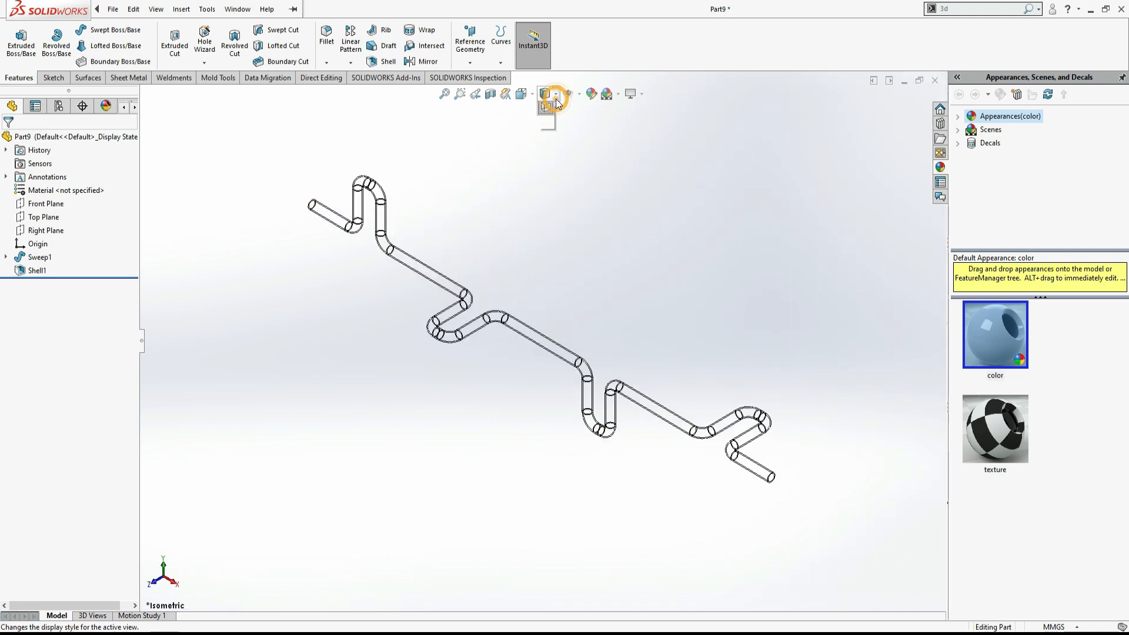
# - Switch the rod to shaded display and set its appearance colour to RGB 255, 76, 0
pyautogui.click(545, 122)
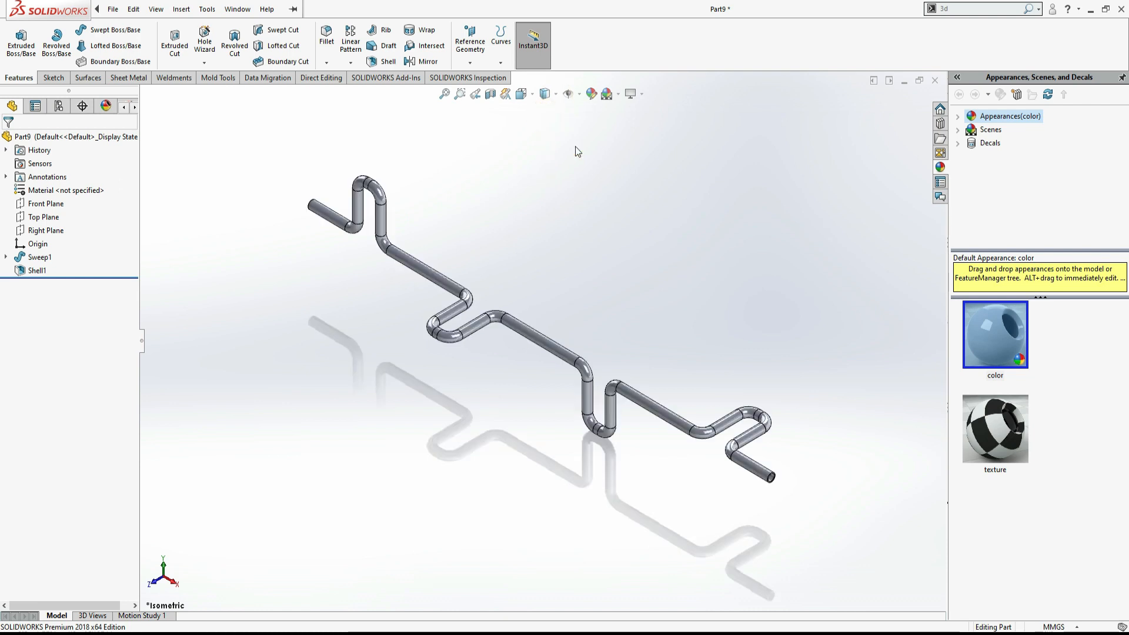
pyautogui.click(592, 95)
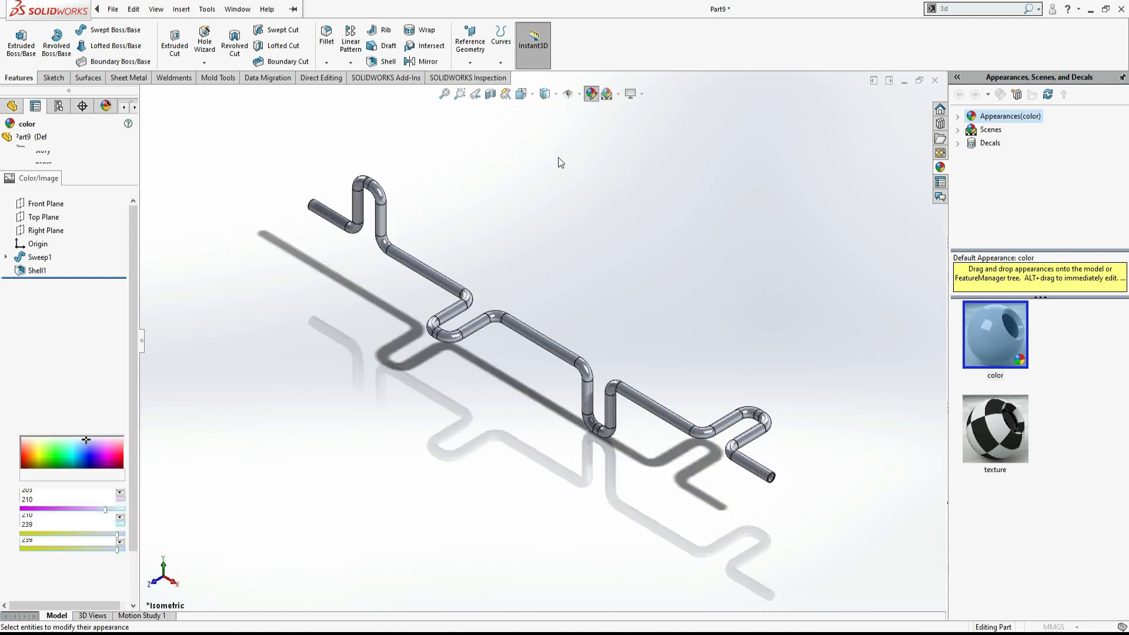
pyautogui.moveTo(30, 432)
pyautogui.mouseDown()
pyautogui.moveTo(46, 422)
pyautogui.moveTo(41, 433)
pyautogui.mouseUp()
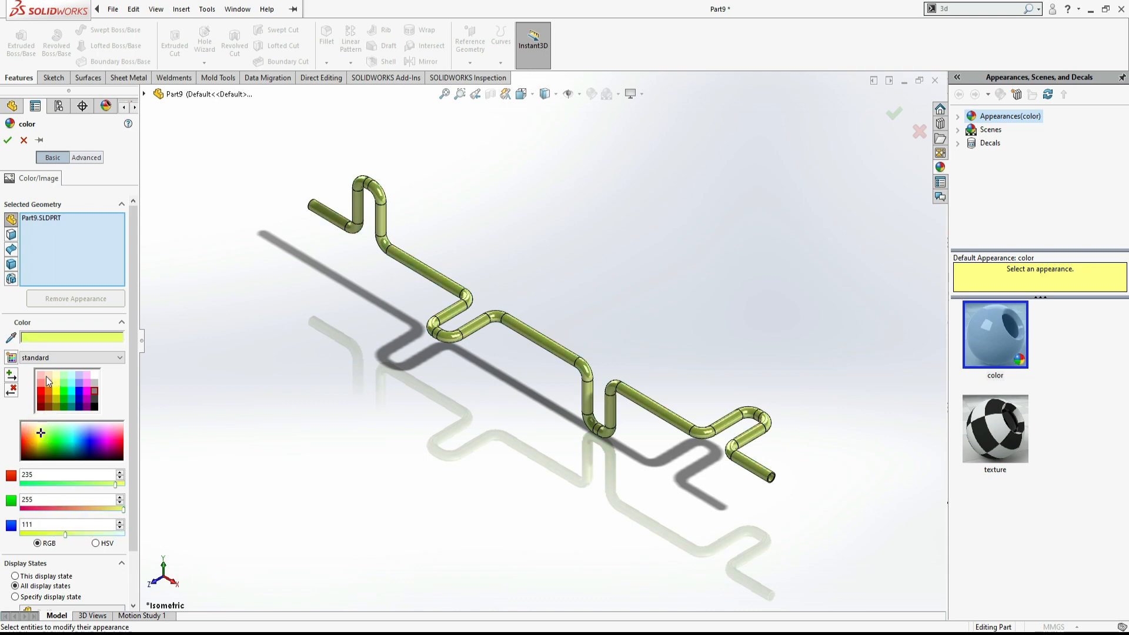
pyautogui.click(40, 384)
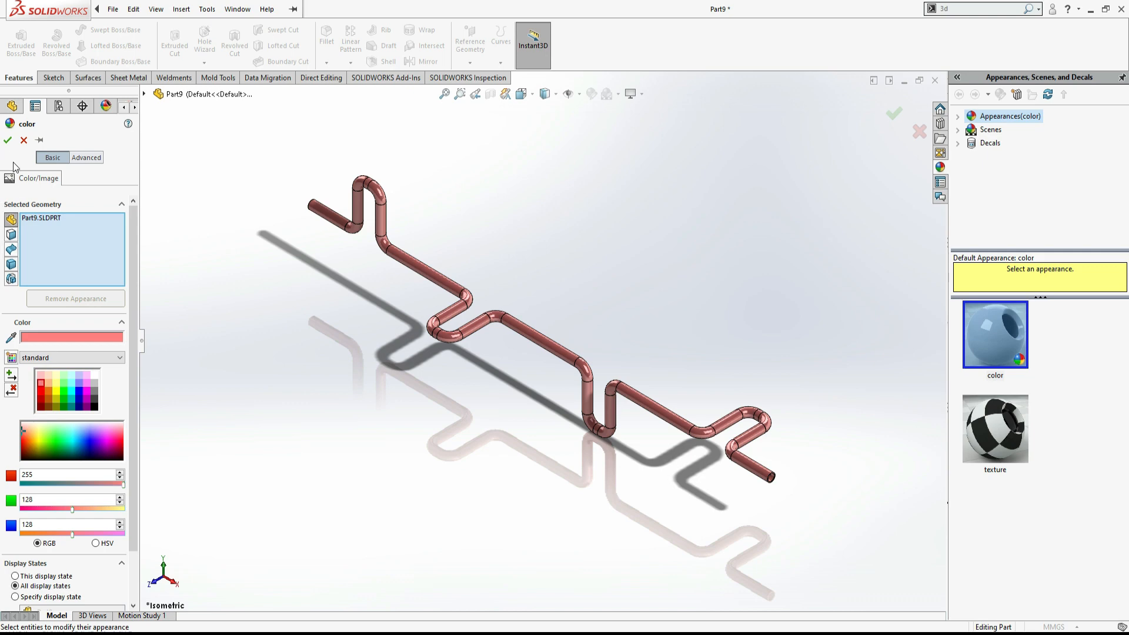
pyautogui.click(41, 393)
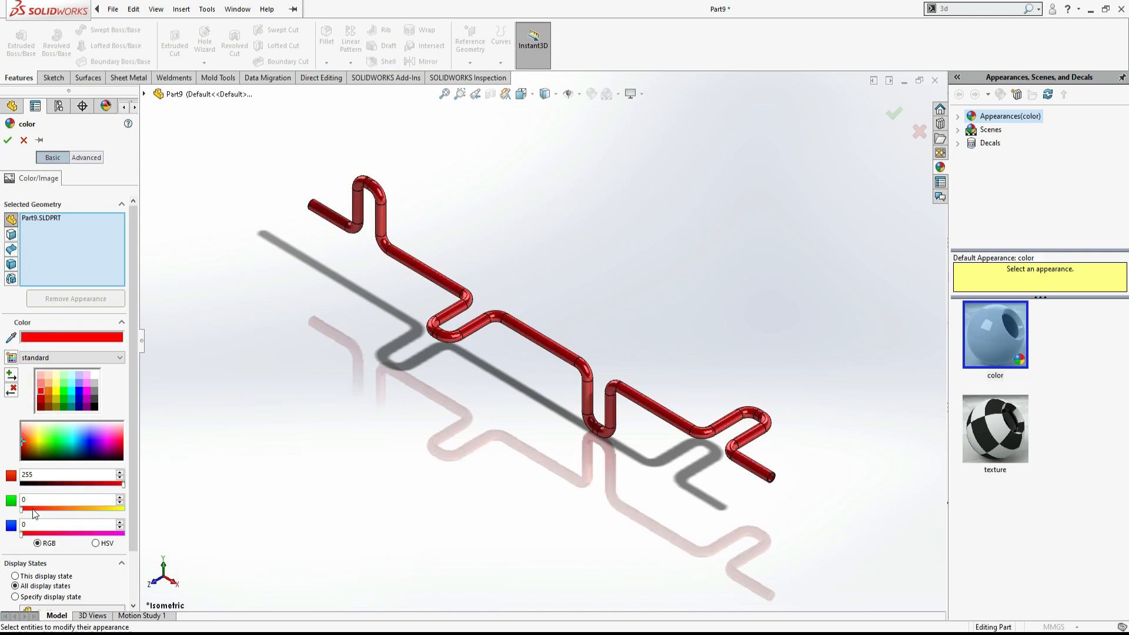
pyautogui.moveTo(33, 509); pyautogui.dragTo(55, 517)
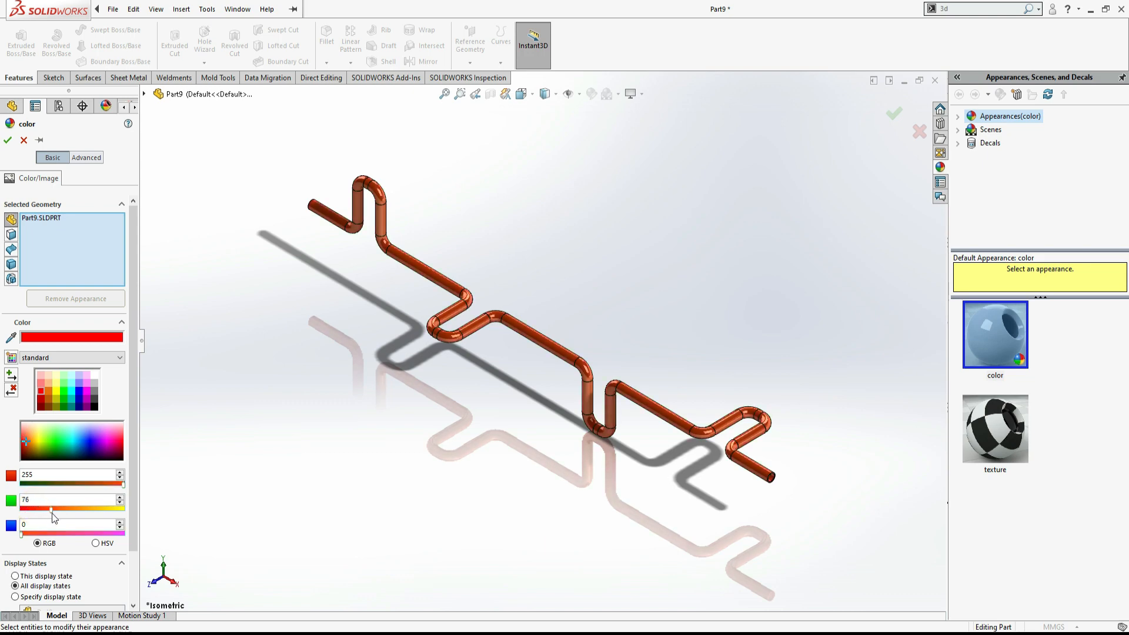
pyautogui.click(7, 140)
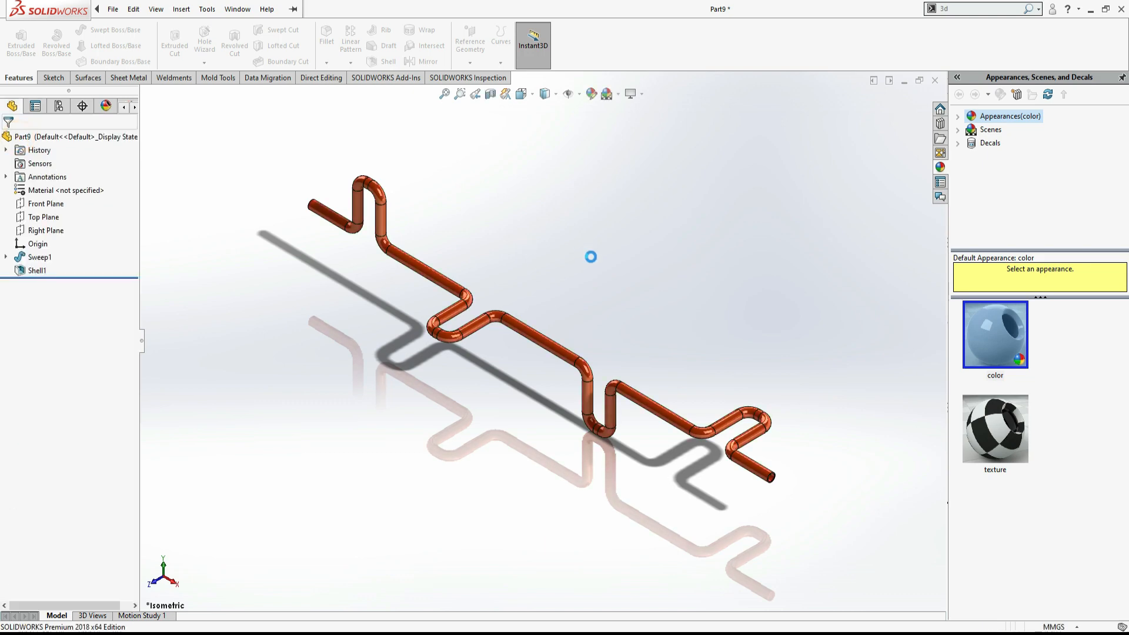